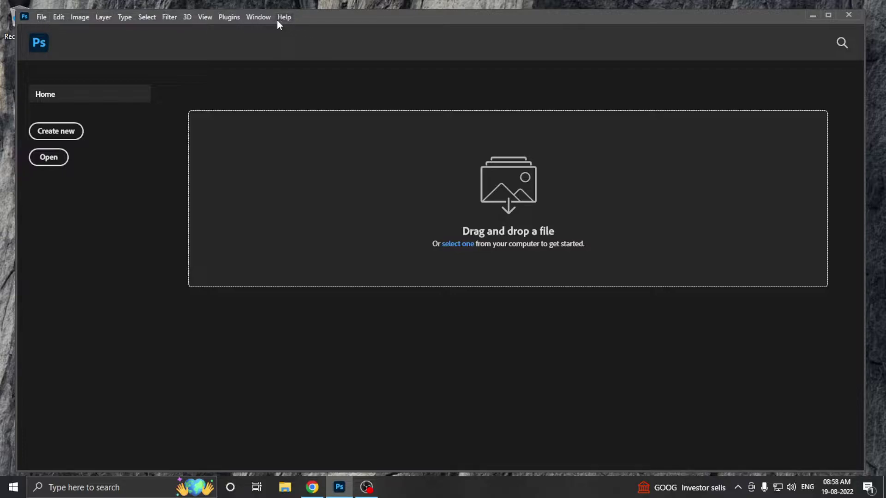
- Open File > New to bring up the New Document dialog showing the 2048 × 2048 px preset
{"action": "left_click", "coordinate": [41, 19]}
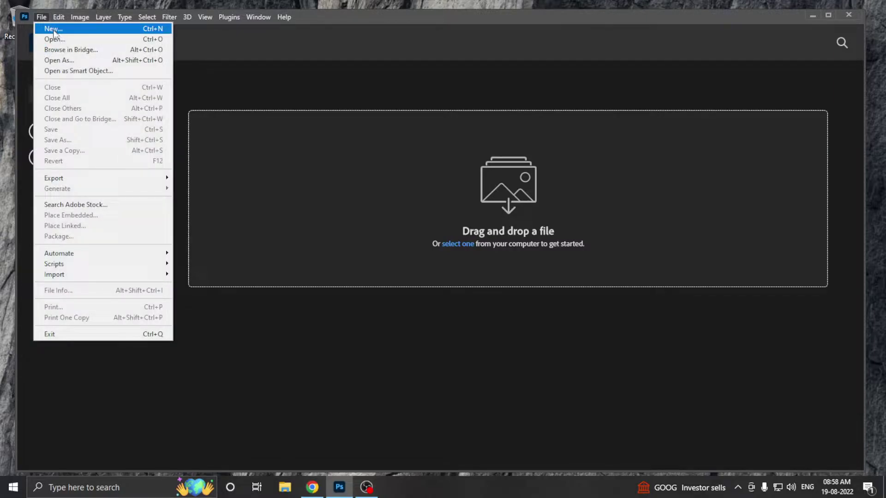
{"action": "left_click", "coordinate": [53, 31]}
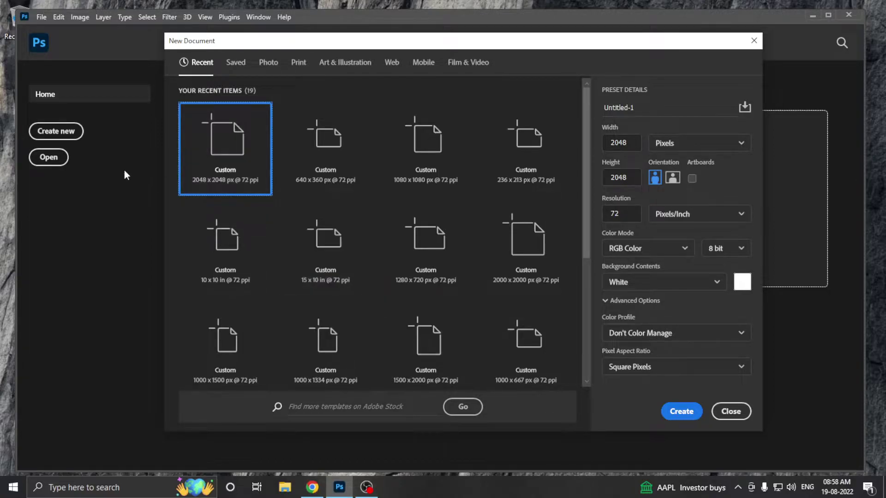
- Try the recent 1080 × 1080 px size, then compare Photo presets ending on Portrait 4 × 6
{"action": "left_click", "coordinate": [351, 146]}
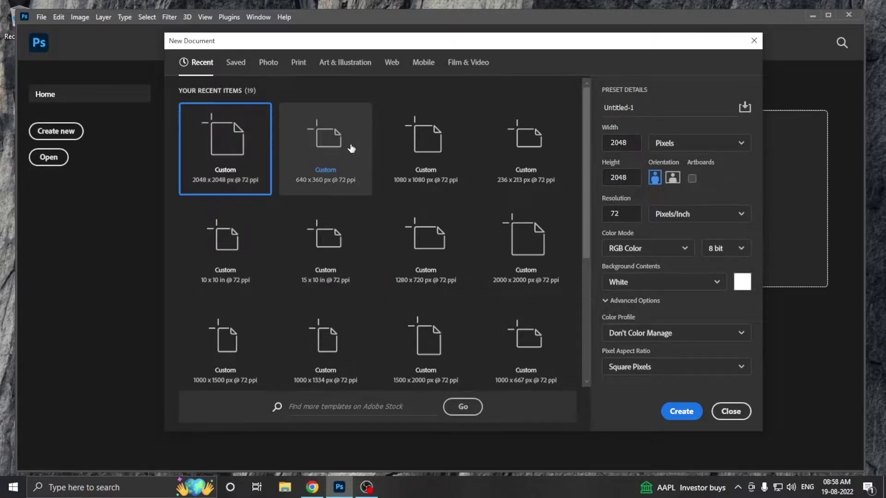
{"action": "left_click", "coordinate": [427, 143]}
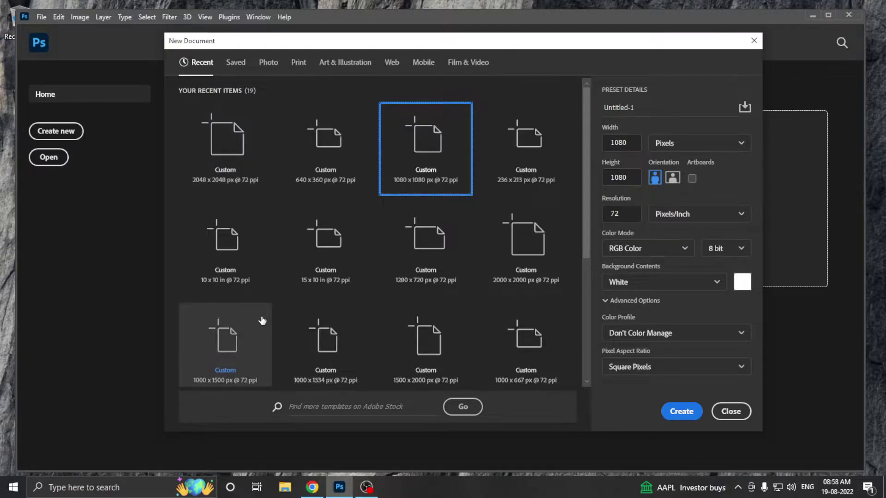
{"action": "left_click", "coordinate": [588, 107]}
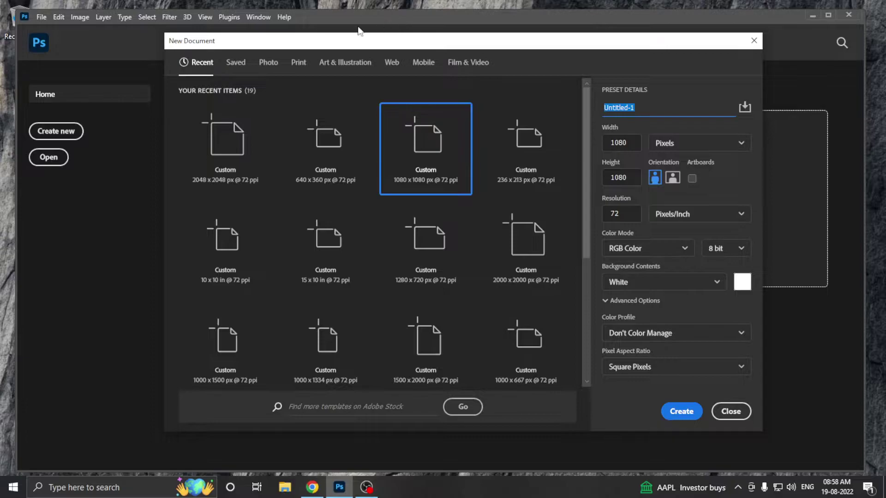
{"action": "left_click", "coordinate": [268, 62]}
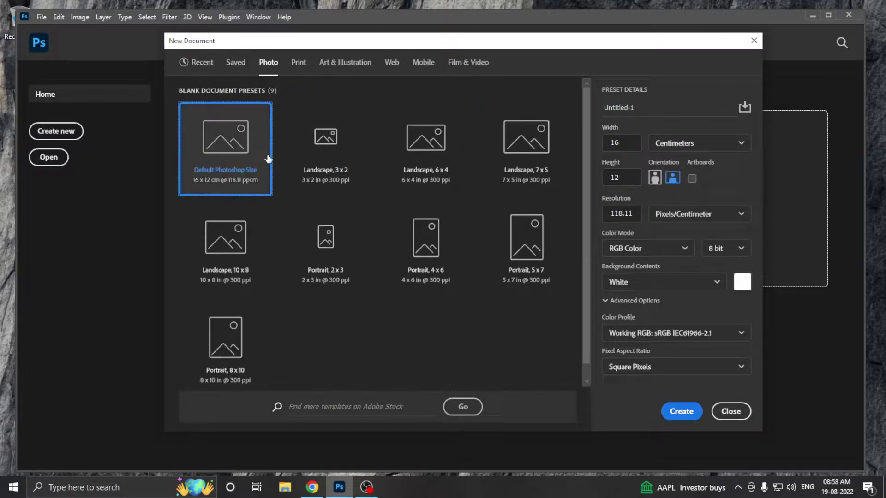
{"action": "left_click", "coordinate": [360, 157]}
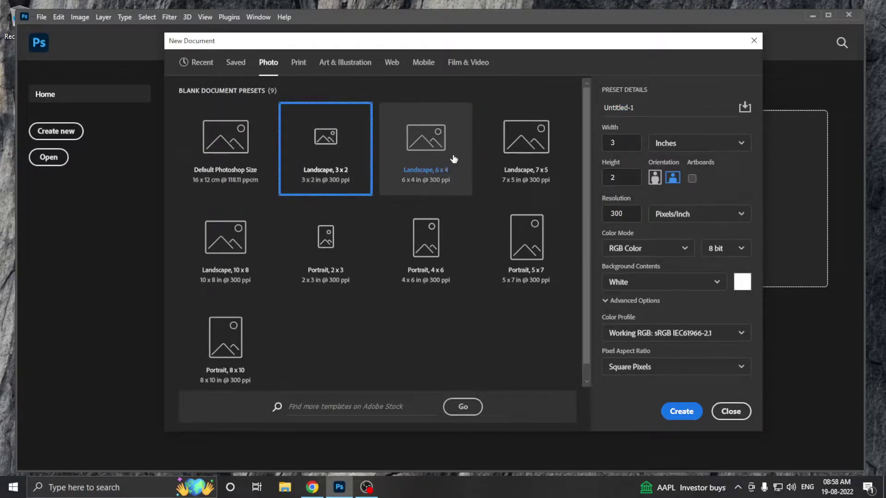
{"action": "left_click", "coordinate": [187, 166]}
{"action": "left_click", "coordinate": [325, 157]}
{"action": "left_click", "coordinate": [406, 147]}
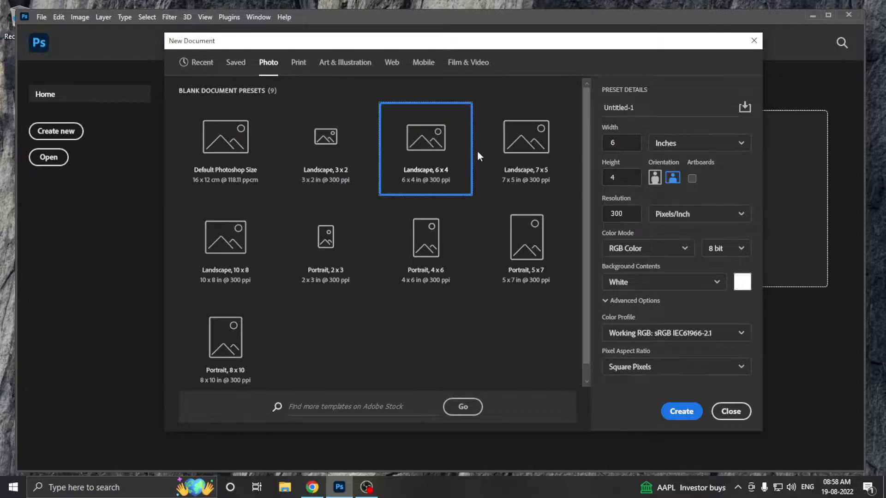
{"action": "left_click", "coordinate": [481, 178]}
{"action": "left_click", "coordinate": [333, 261]}
{"action": "left_click", "coordinate": [429, 267]}
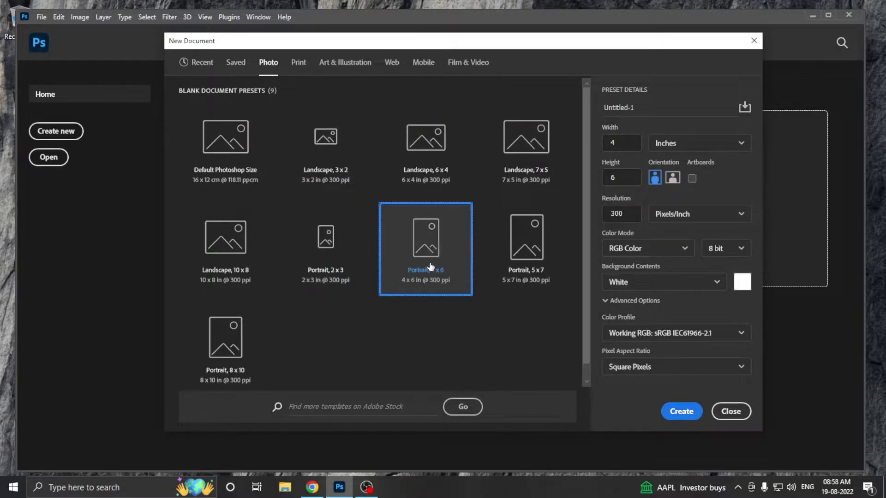
- Browse the Print paper presets, trying A6 and settling on A5 (148 × 210 mm, 300 ppi)
{"action": "left_click", "coordinate": [291, 65]}
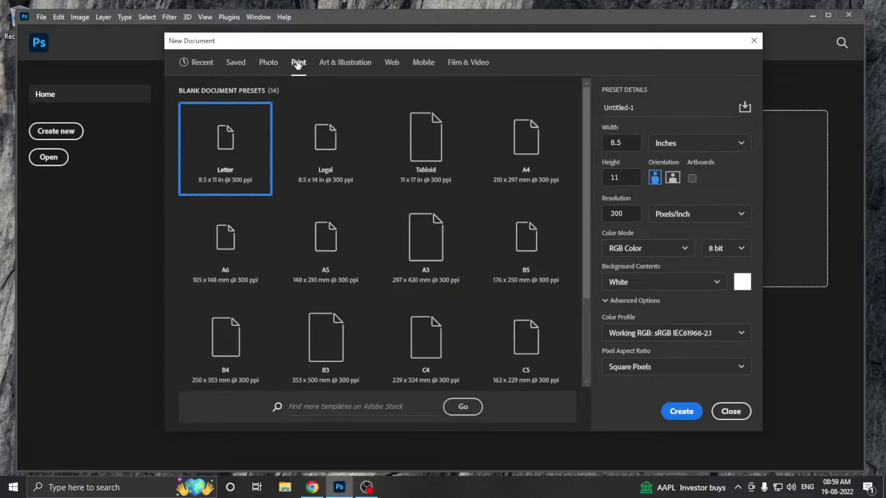
{"action": "left_click", "coordinate": [318, 160]}
{"action": "left_click", "coordinate": [549, 172]}
{"action": "left_click", "coordinate": [239, 291]}
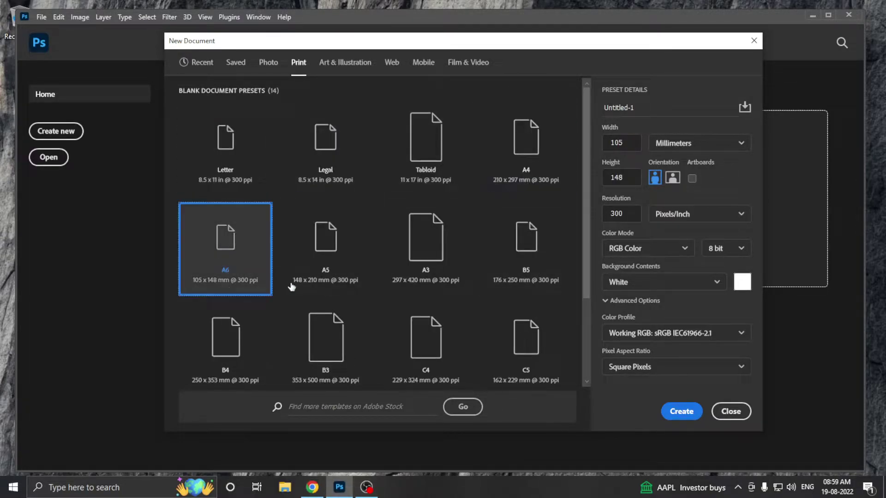
{"action": "left_click", "coordinate": [291, 286]}
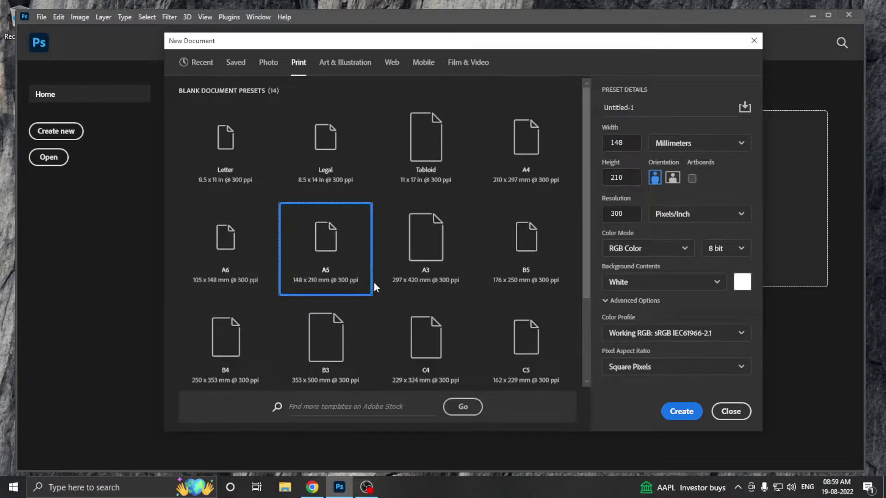
- Browse Art & Illustration presets, trying Poster 18 × 24, Postcard, 720p and 1080p sizes
{"action": "left_click", "coordinate": [359, 63]}
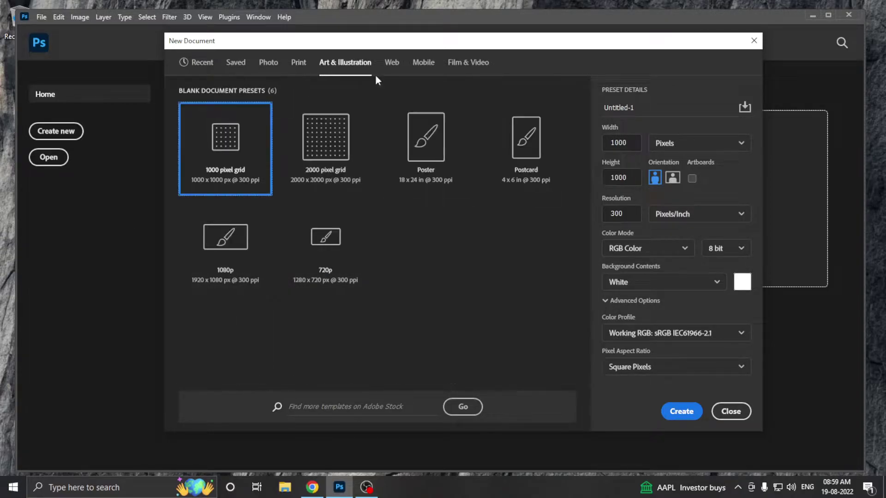
{"action": "left_click", "coordinate": [325, 155]}
{"action": "left_click", "coordinate": [426, 151]}
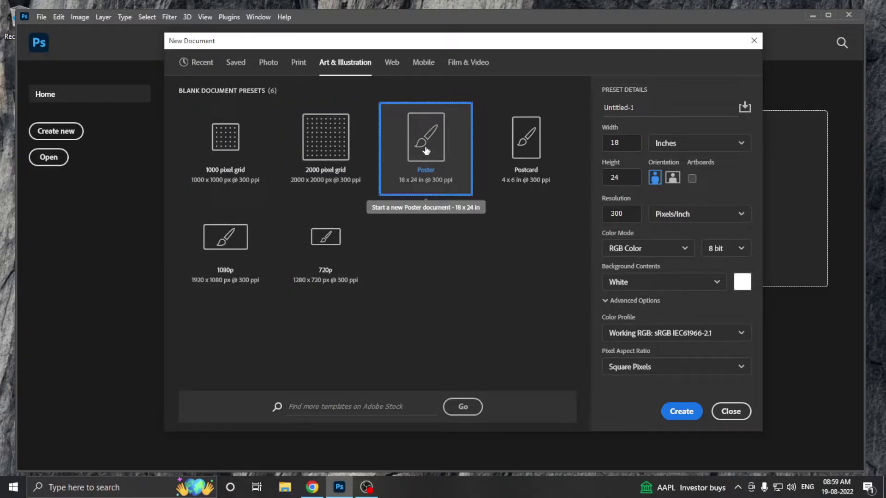
{"action": "left_click", "coordinate": [525, 138]}
{"action": "left_click", "coordinate": [328, 240]}
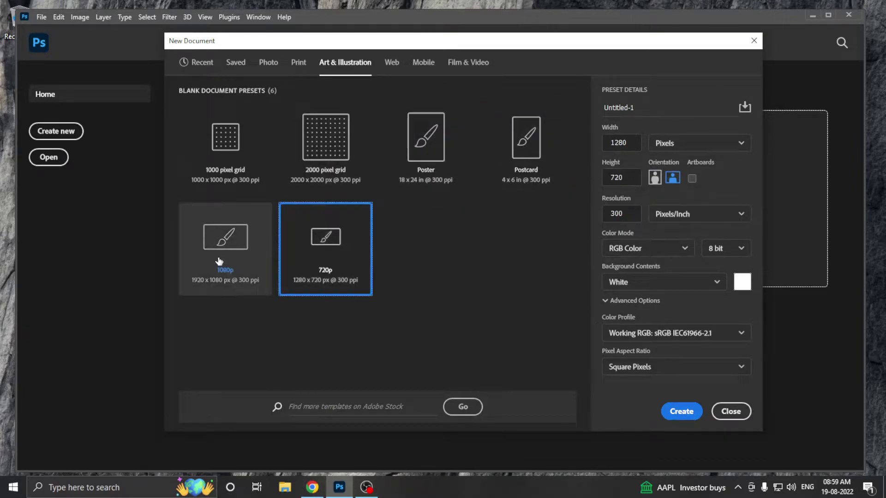
{"action": "left_click", "coordinate": [221, 258]}
- Browse Web presets, trying Web Large 1920 × 1080, iMac 27 and MacBook Pro 15 sizes
{"action": "left_click", "coordinate": [391, 62]}
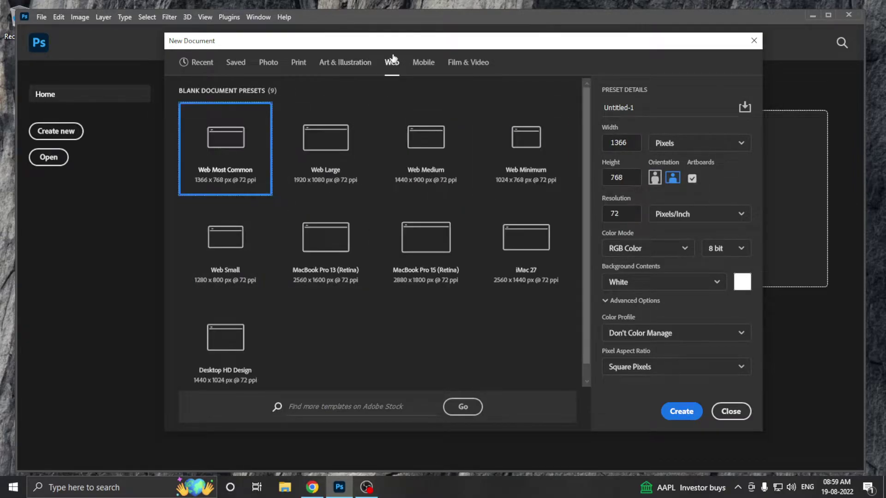
{"action": "left_click", "coordinate": [305, 179]}
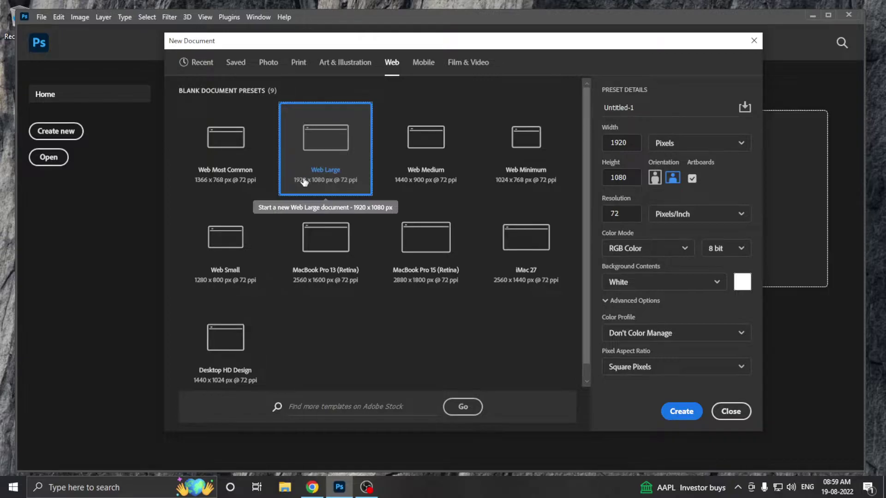
{"action": "left_click", "coordinate": [406, 174]}
{"action": "left_click", "coordinate": [514, 159]}
{"action": "left_click", "coordinate": [501, 249]}
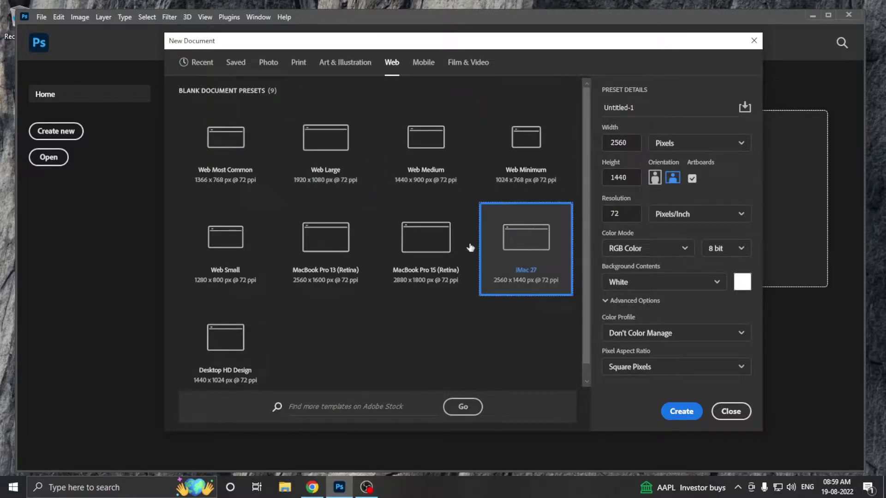
{"action": "left_click", "coordinate": [468, 246]}
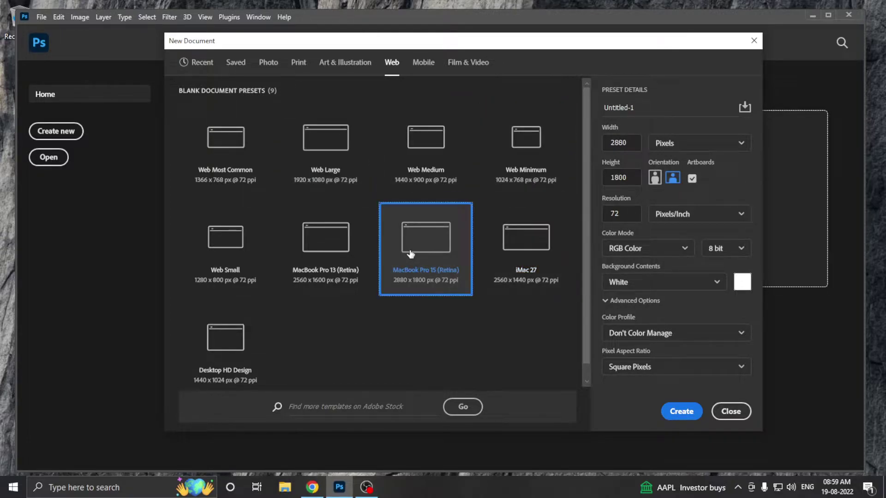
- Browse Mobile presets, trying iPhone 8/7/6 Plus, iPhone 8/7/6, iPad Retina and iPad Pro 10.5
{"action": "left_click", "coordinate": [427, 63]}
{"action": "left_click", "coordinate": [322, 170]}
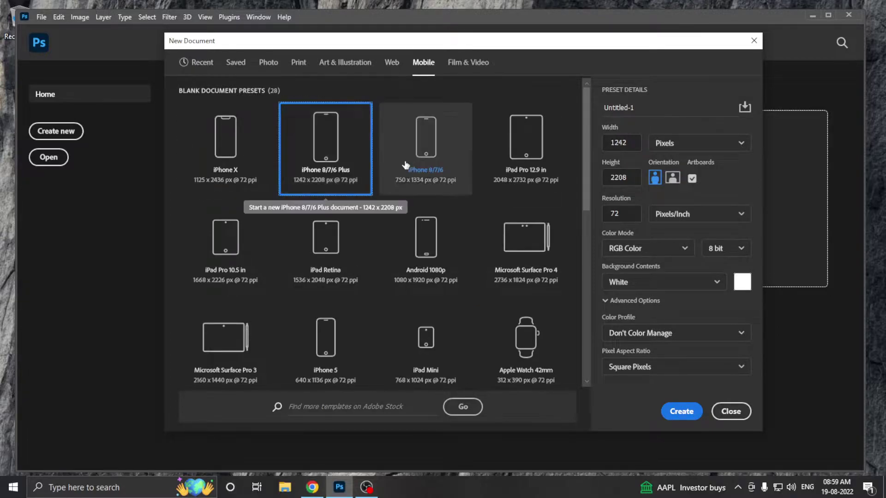
{"action": "left_click", "coordinate": [405, 165]}
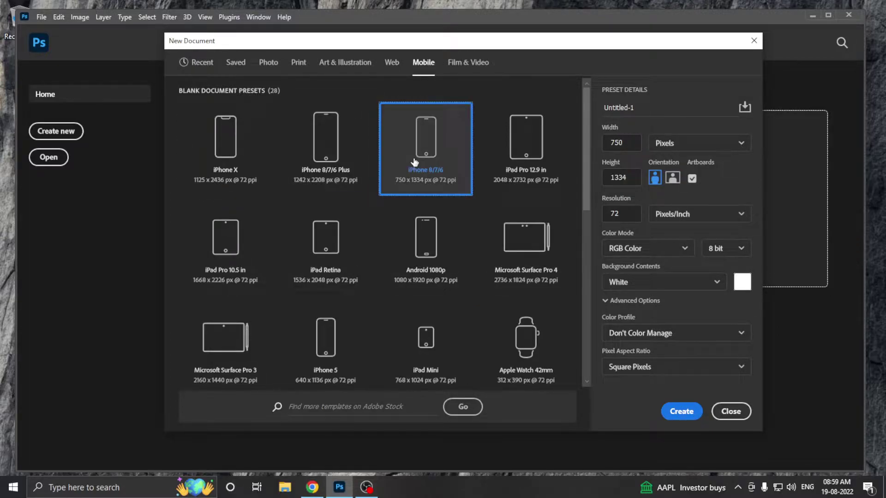
{"action": "left_click", "coordinate": [532, 168]}
{"action": "left_click", "coordinate": [415, 256]}
{"action": "left_click", "coordinate": [353, 263]}
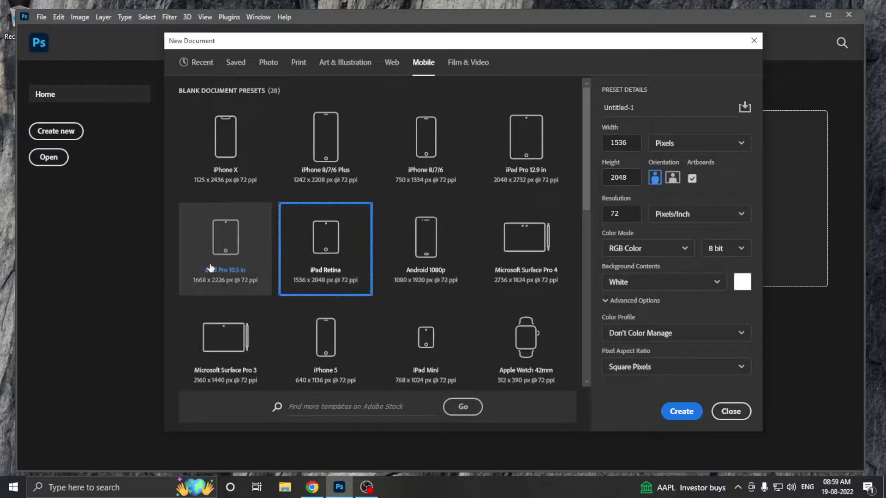
{"action": "left_click", "coordinate": [211, 268]}
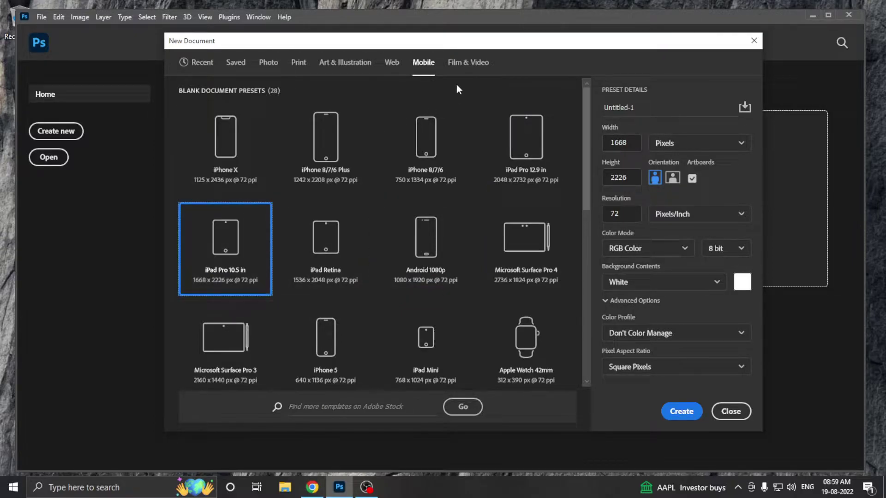
- Browse Film & Video presets like HDV 720p and DCI 4K, then go back to Recent 2048 × 2048 px
{"action": "left_click", "coordinate": [461, 66]}
{"action": "left_click", "coordinate": [325, 138]}
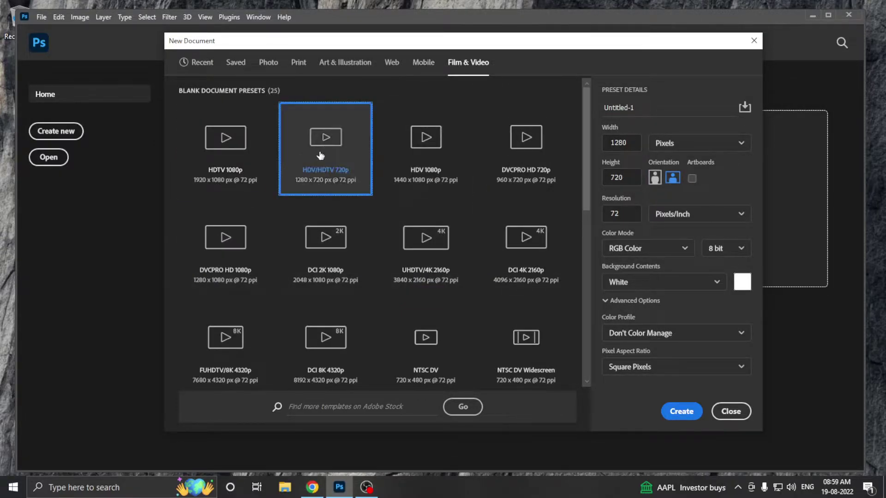
{"action": "left_click", "coordinate": [404, 155]}
{"action": "left_click", "coordinate": [526, 143]}
{"action": "left_click", "coordinate": [522, 238]}
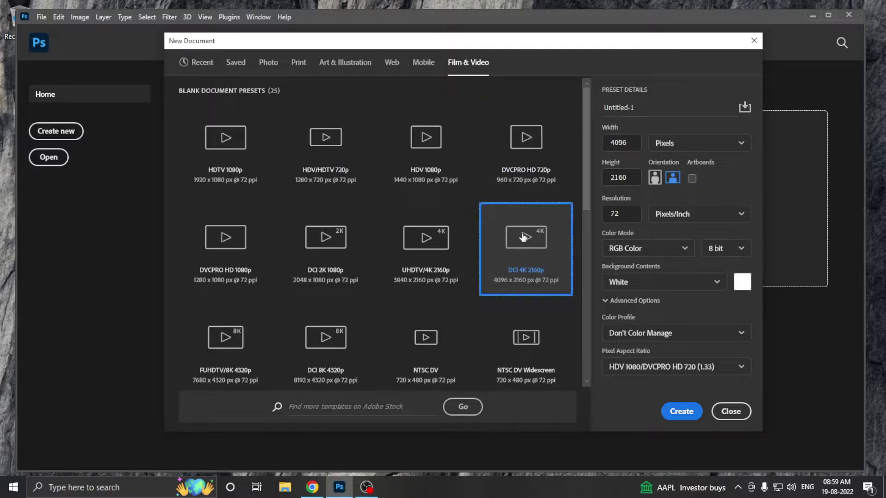
{"action": "left_click", "coordinate": [197, 63]}
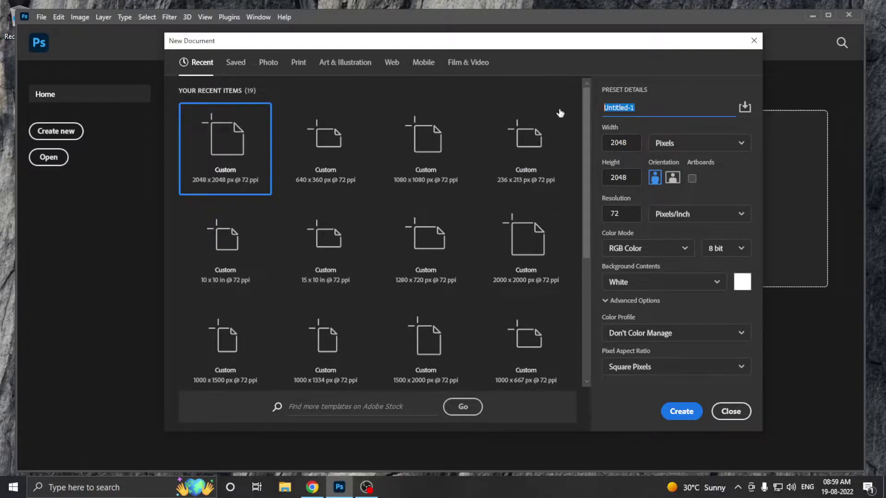
- Name the document Class and set its width and height to 1080 px
{"action": "type", "text": "Cla"}
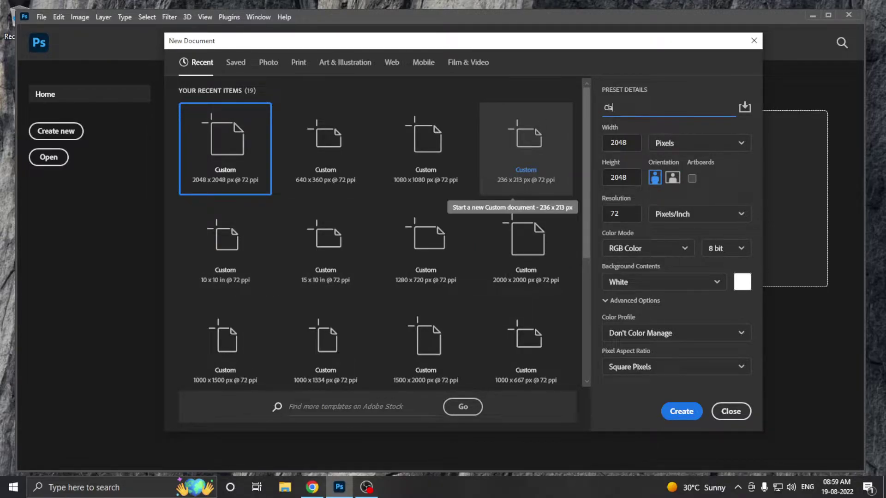
{"action": "type", "text": "sss"}
{"action": "key", "text": "BackSpace"}
{"action": "key", "text": "ctrl+a"}
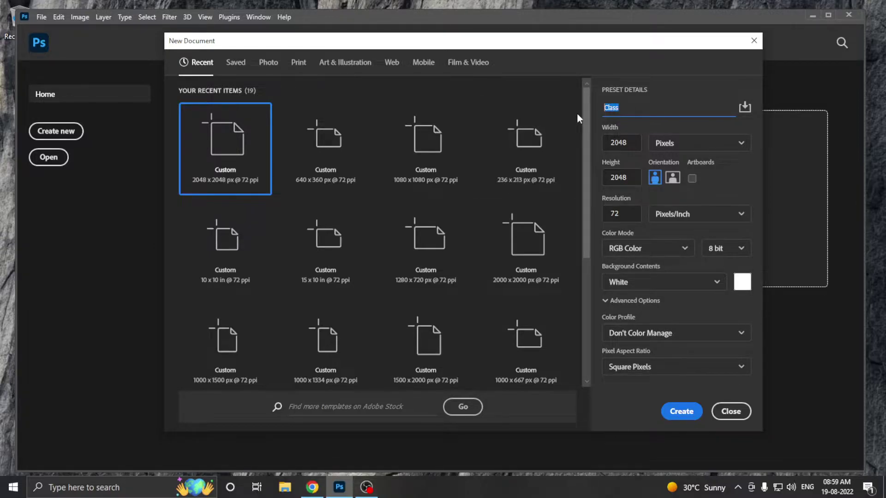
{"action": "left_click", "coordinate": [630, 142]}
{"action": "double_click", "coordinate": [630, 143]}
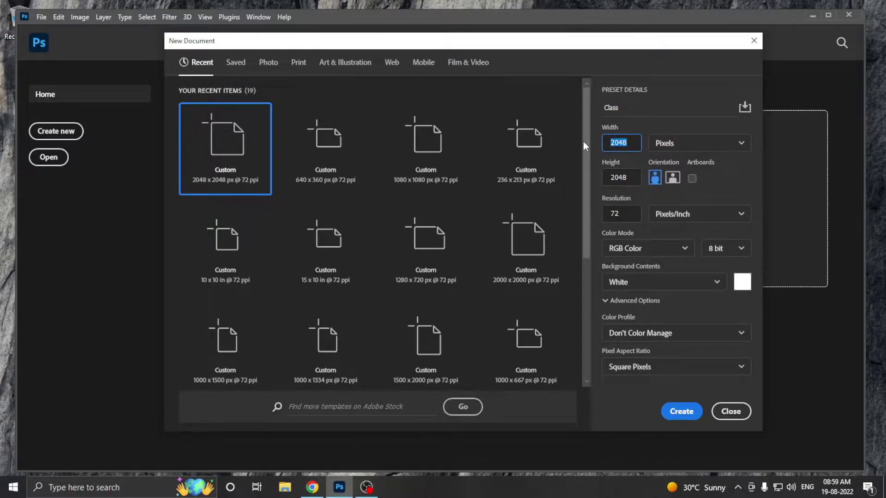
{"action": "type", "text": "1080"}
{"action": "double_click", "coordinate": [633, 178]}
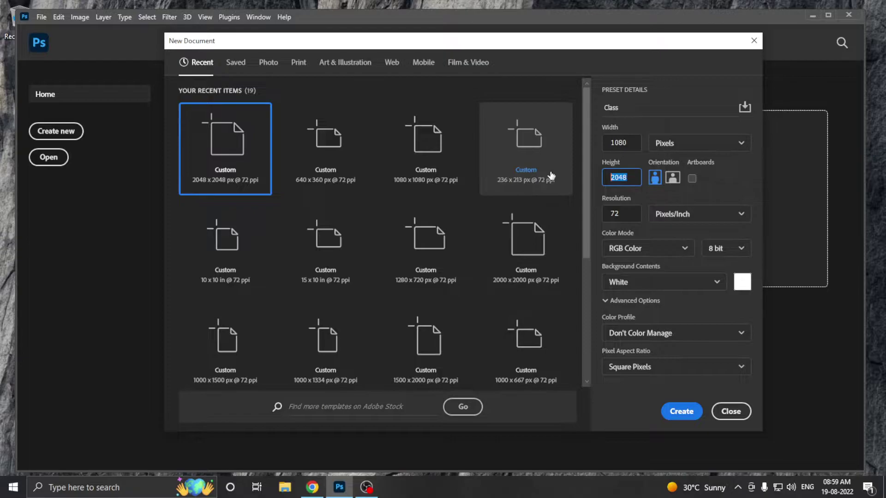
{"action": "type", "text": "1080"}
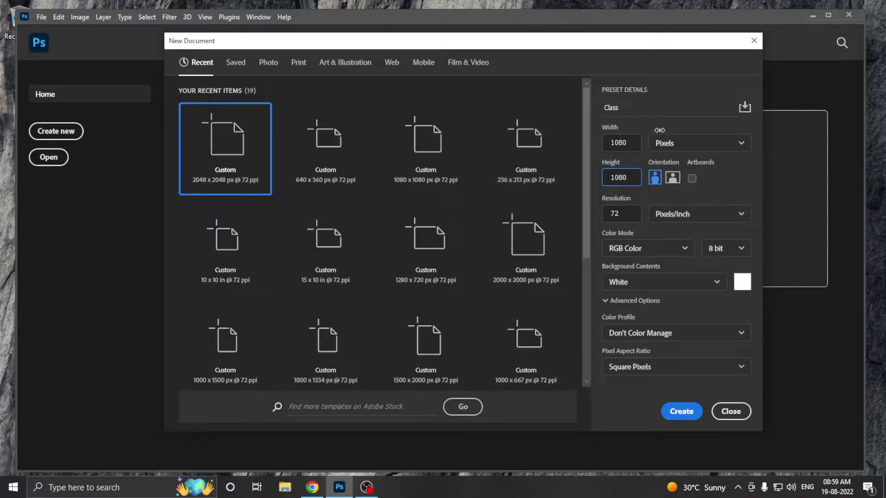
{"action": "double_click", "coordinate": [636, 143]}
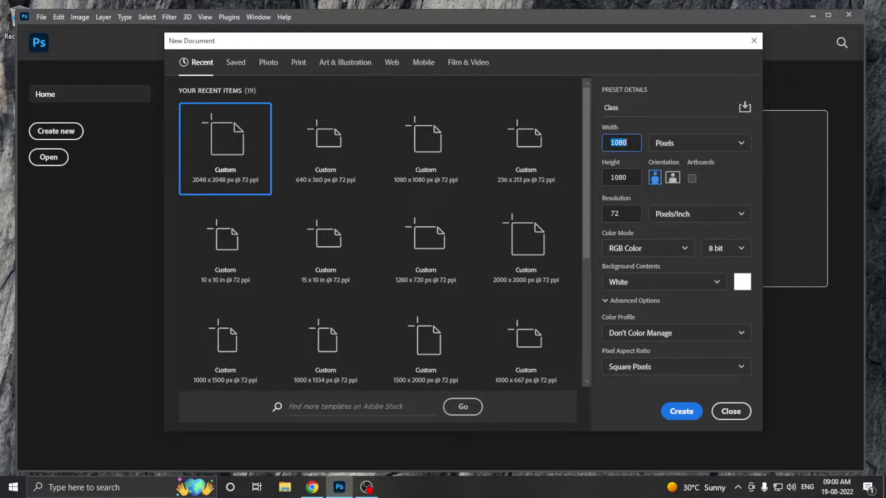
{"action": "left_click", "coordinate": [629, 173]}
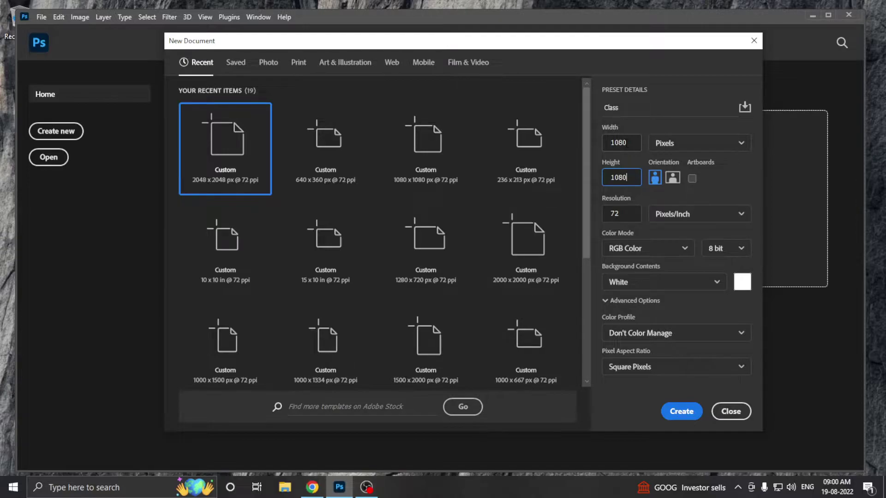
{"action": "left_click", "coordinate": [672, 148]}
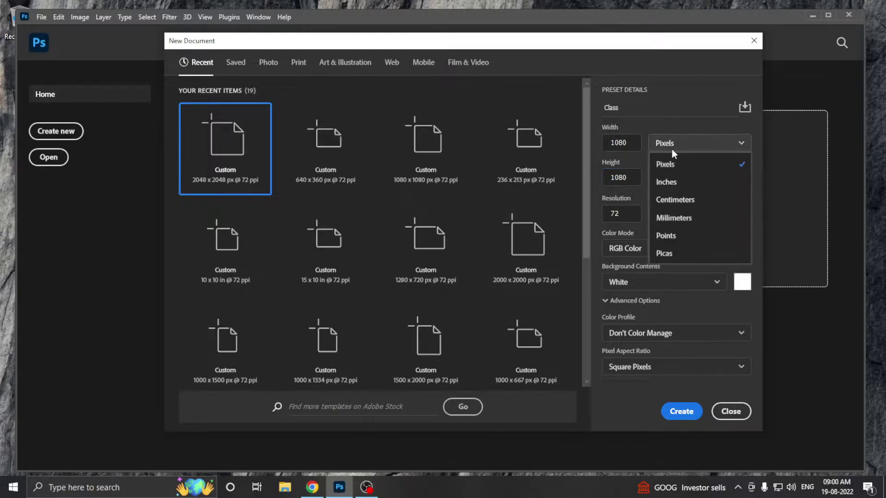
{"action": "left_click", "coordinate": [666, 182]}
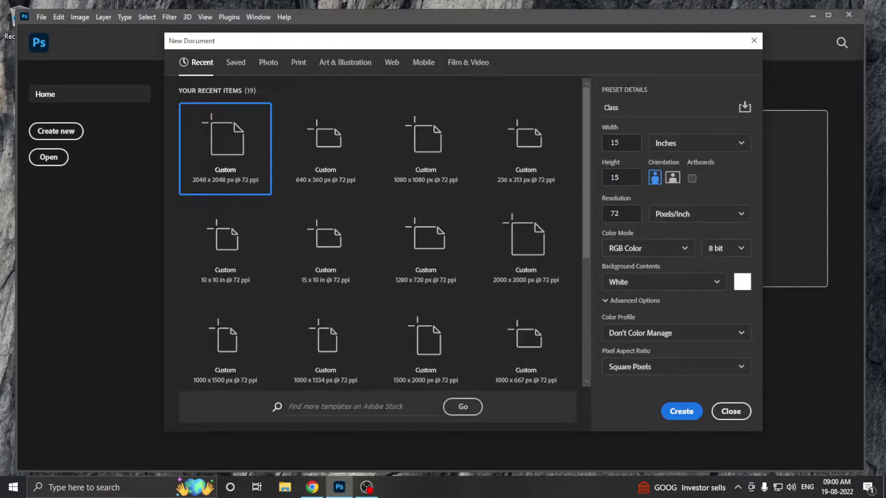
{"action": "left_click", "coordinate": [674, 147]}
{"action": "left_click", "coordinate": [682, 198]}
{"action": "left_click", "coordinate": [683, 144]}
{"action": "left_click", "coordinate": [682, 218]}
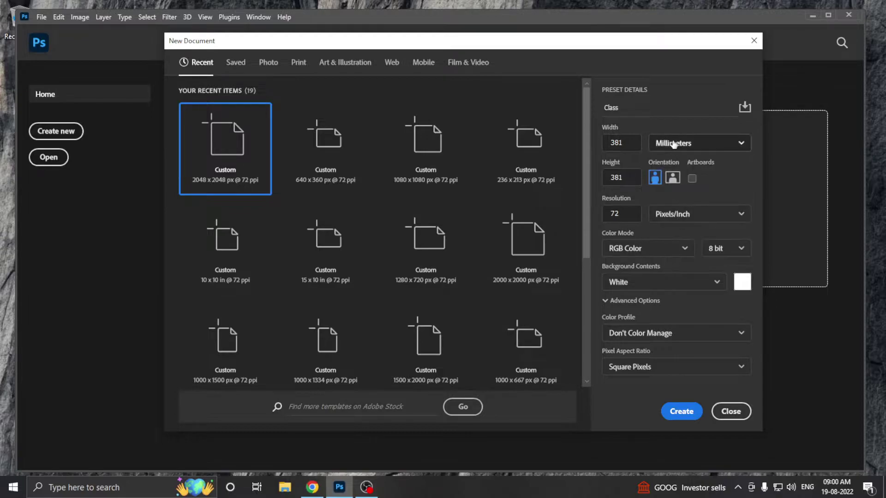
{"action": "left_click", "coordinate": [674, 145]}
{"action": "left_click", "coordinate": [674, 163]}
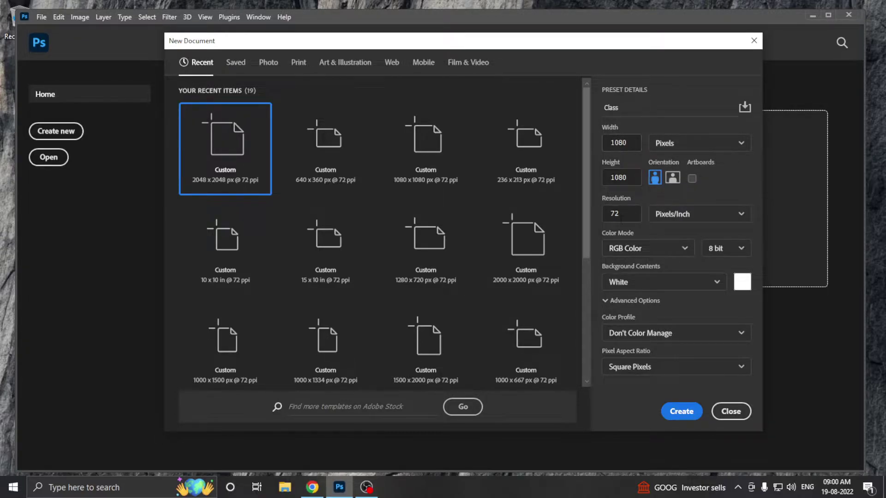
- Switch the width unit from Pixels to Inches so the size shows 15 × 15 in at 72 ppi
{"action": "double_click", "coordinate": [618, 214]}
{"action": "double_click", "coordinate": [621, 143]}
{"action": "left_click", "coordinate": [692, 143]}
{"action": "left_click", "coordinate": [664, 182]}
{"action": "left_click", "coordinate": [631, 143]}
{"action": "key", "text": "Tab"}
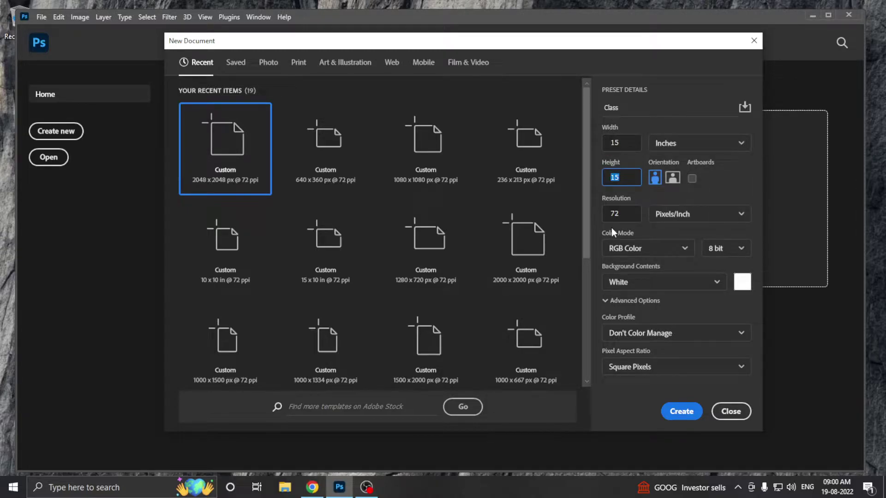
{"action": "double_click", "coordinate": [631, 214]}
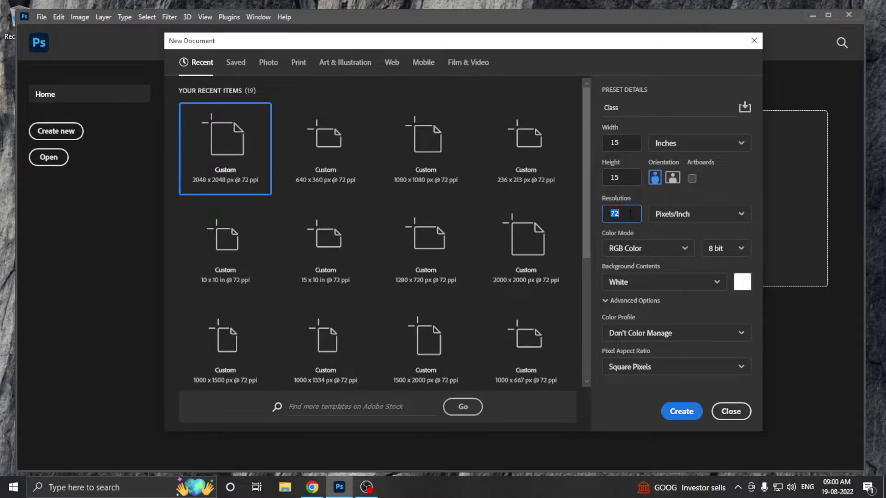
{"action": "left_click", "coordinate": [630, 214]}
{"action": "left_click", "coordinate": [615, 142]}
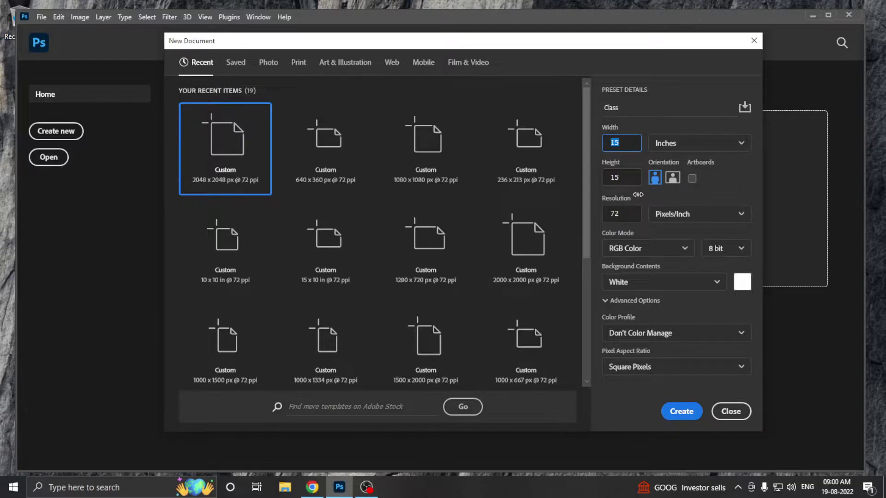
{"action": "left_click", "coordinate": [627, 214]}
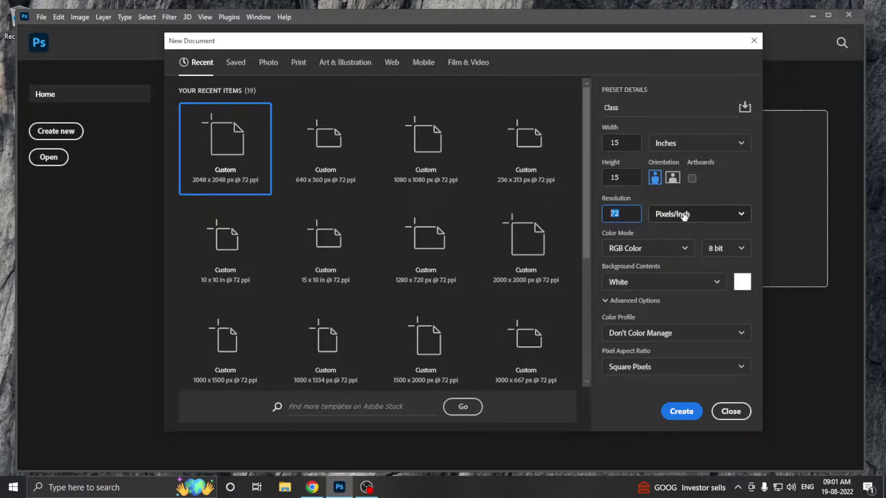
{"action": "left_click", "coordinate": [627, 214]}
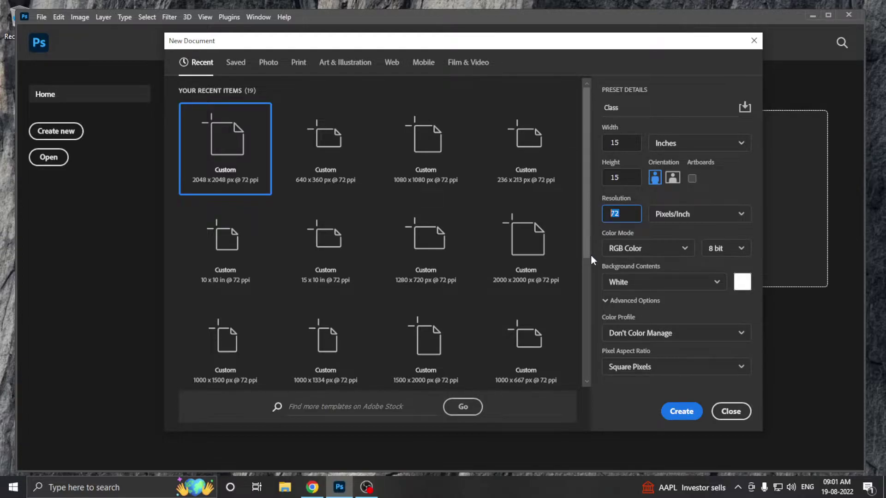
{"action": "left_click", "coordinate": [628, 212]}
{"action": "type", "text": "300"}
{"action": "double_click", "coordinate": [638, 213]}
{"action": "type", "text": "72"}
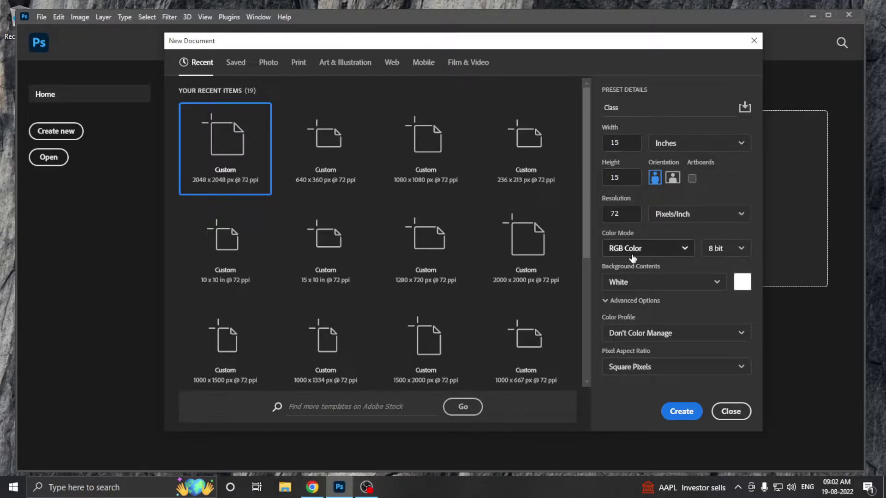
- Set colour mode to CMYK and back to RGB Color, keep 8 bit, and create Class
{"action": "left_click", "coordinate": [640, 249]}
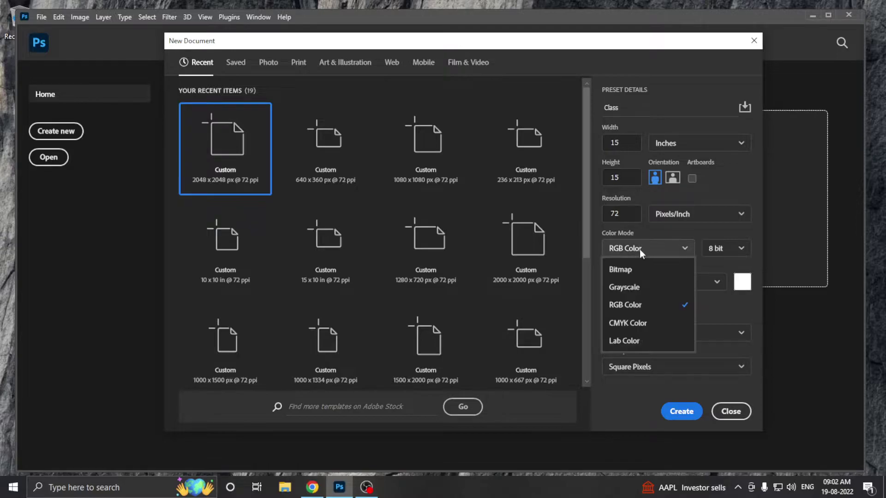
{"action": "left_click", "coordinate": [628, 323]}
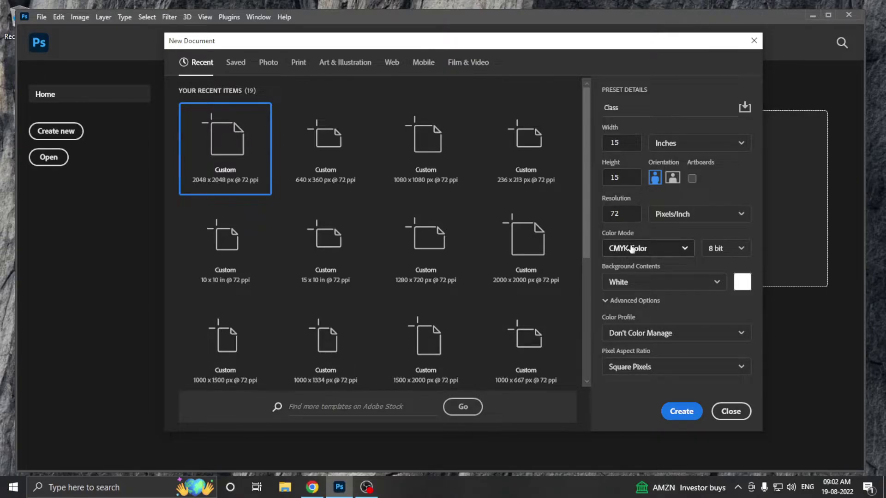
{"action": "left_click", "coordinate": [628, 249]}
{"action": "left_click", "coordinate": [630, 306]}
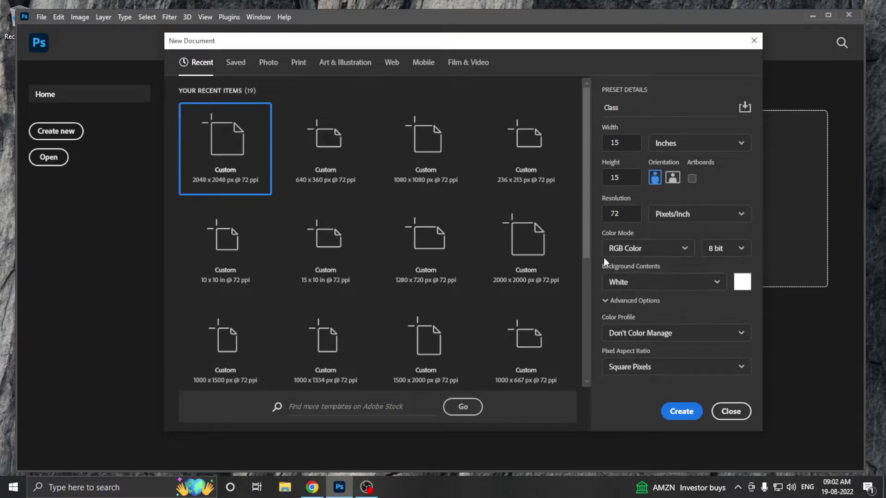
{"action": "left_click", "coordinate": [733, 254]}
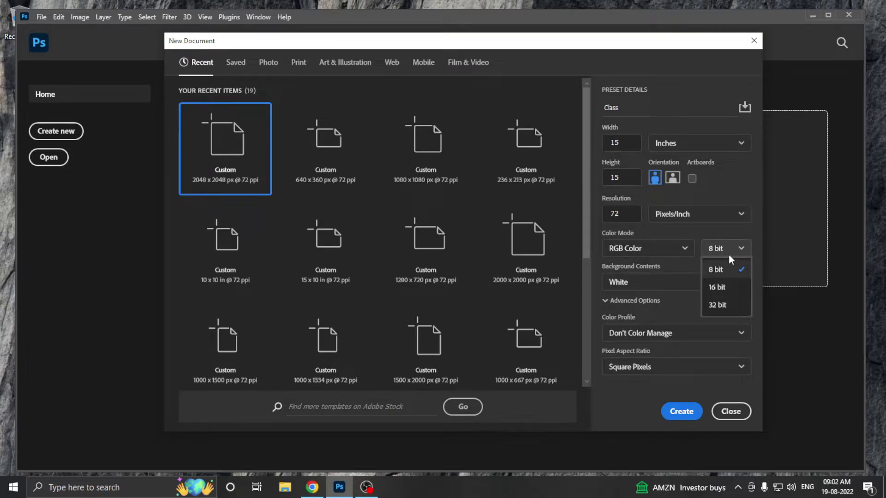
{"action": "left_click", "coordinate": [739, 254]}
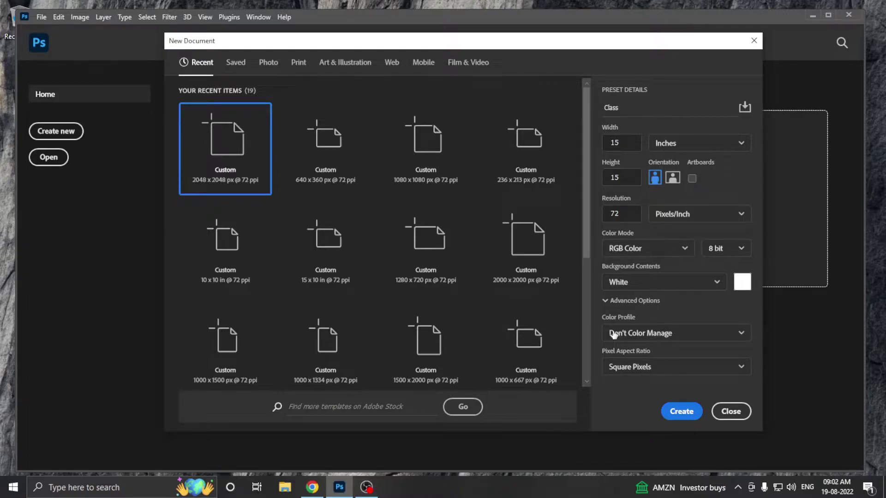
{"action": "left_click", "coordinate": [683, 412]}
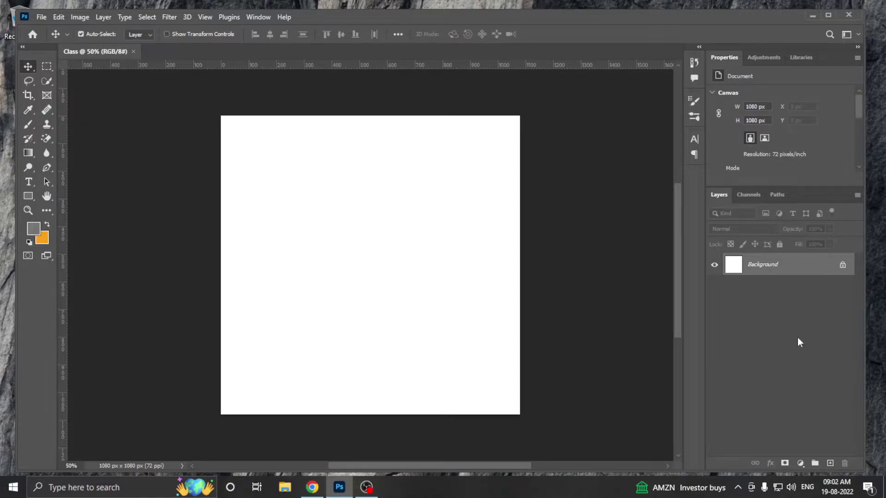
- Unlock the Background into Layer 0 and hide it to reveal the transparent canvas
{"action": "left_click", "coordinate": [843, 265]}
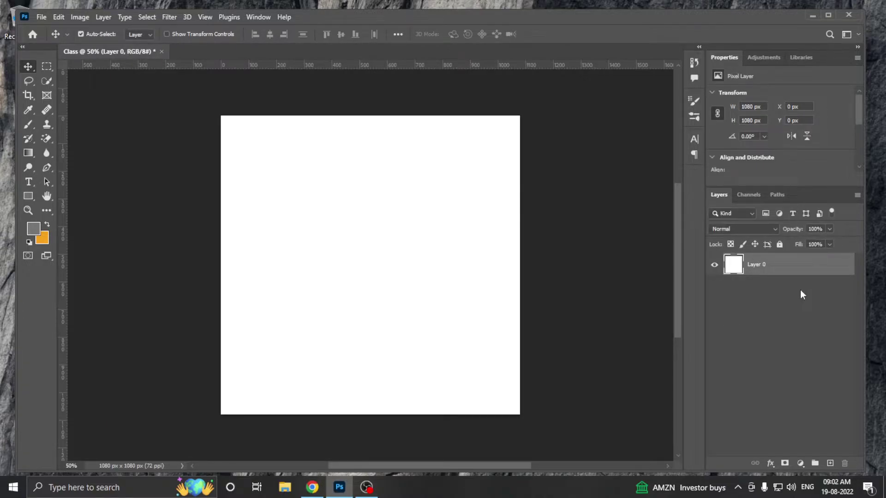
{"action": "left_click", "coordinate": [714, 265]}
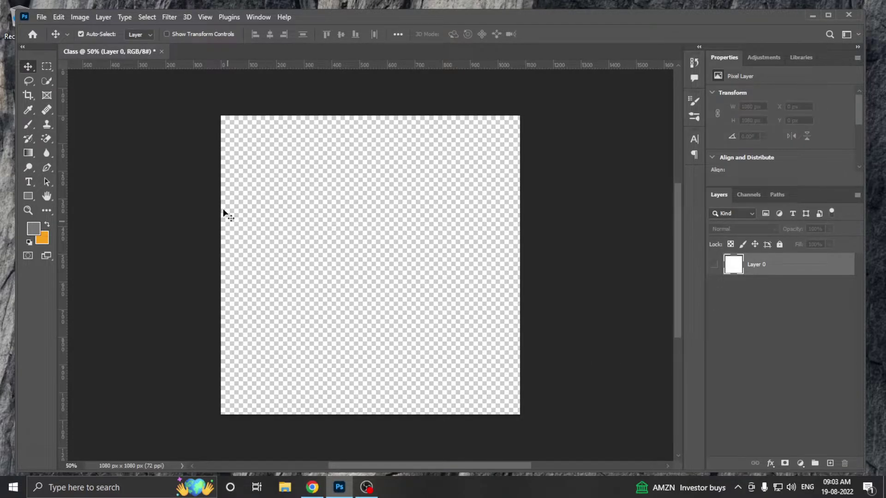
{"action": "scroll", "coordinate": [386, 167], "scroll_direction": "up", "scroll_amount": 1}
{"action": "scroll", "coordinate": [315, 195], "scroll_direction": "up", "scroll_amount": 2}
{"action": "scroll", "coordinate": [350, 212], "scroll_direction": "down", "scroll_amount": 2}
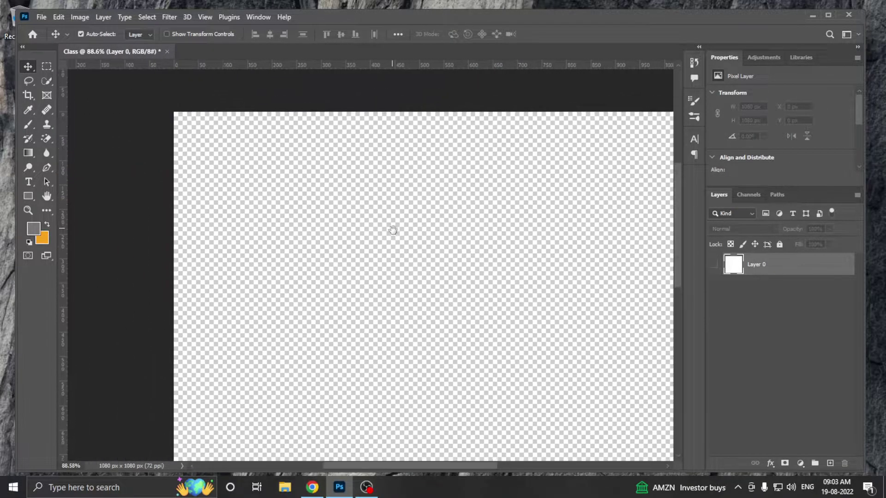
{"action": "scroll", "coordinate": [376, 233], "scroll_direction": "down", "scroll_amount": 1}
{"action": "scroll", "coordinate": [358, 234], "scroll_direction": "up", "scroll_amount": 1}
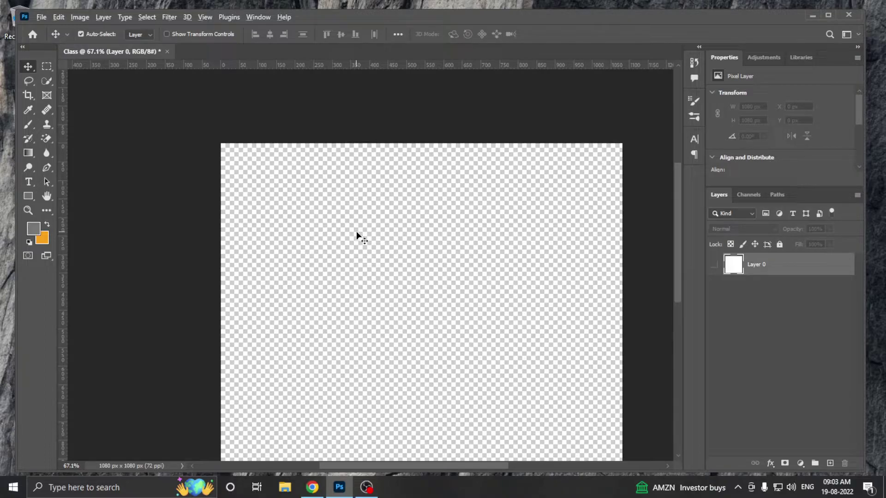
{"action": "scroll", "coordinate": [356, 232], "scroll_direction": "up", "scroll_amount": 2}
{"action": "scroll", "coordinate": [356, 232], "scroll_direction": "up", "scroll_amount": 3}
{"action": "scroll", "coordinate": [357, 232], "scroll_direction": "up", "scroll_amount": 3}
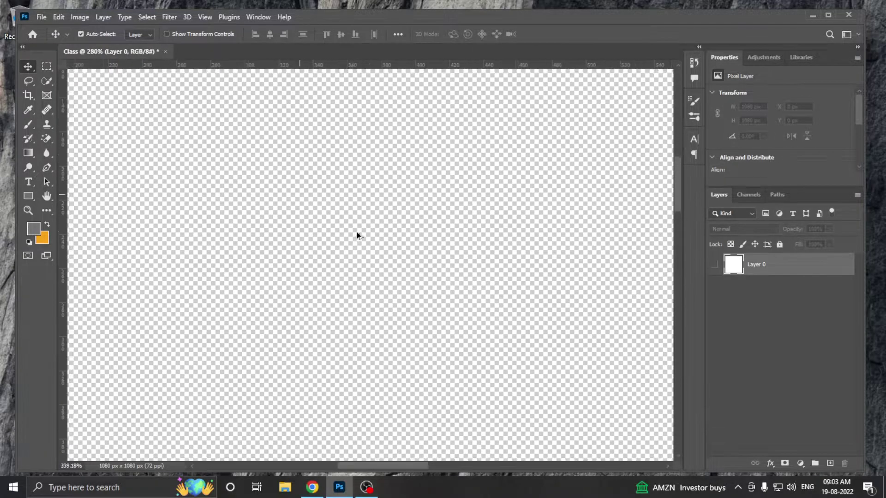
{"action": "scroll", "coordinate": [355, 232], "scroll_direction": "down", "scroll_amount": 3}
{"action": "scroll", "coordinate": [353, 231], "scroll_direction": "down", "scroll_amount": 6}
{"action": "scroll", "coordinate": [352, 230], "scroll_direction": "down", "scroll_amount": 3}
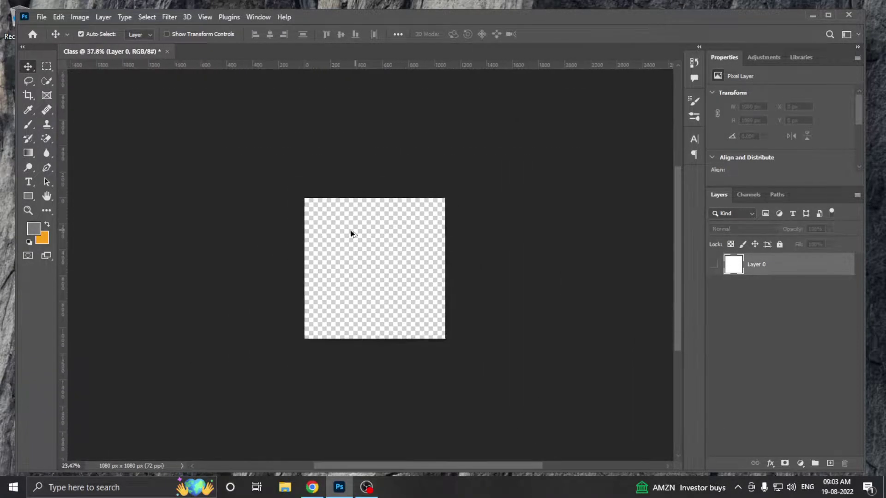
{"action": "scroll", "coordinate": [351, 233], "scroll_direction": "up", "scroll_amount": 3}
{"action": "scroll", "coordinate": [351, 233], "scroll_direction": "up", "scroll_amount": 2}
{"action": "scroll", "coordinate": [353, 233], "scroll_direction": "down", "scroll_amount": 2}
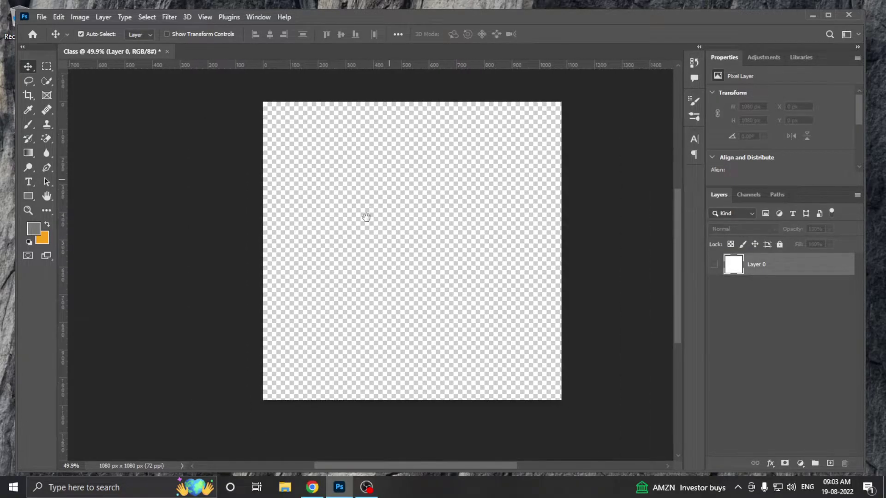
{"action": "scroll", "coordinate": [366, 202], "scroll_direction": "up", "scroll_amount": 3}
{"action": "scroll", "coordinate": [251, 207], "scroll_direction": "up", "scroll_amount": 2}
{"action": "scroll", "coordinate": [260, 273], "scroll_direction": "down", "scroll_amount": 3}
{"action": "scroll", "coordinate": [207, 241], "scroll_direction": "up", "scroll_amount": 3}
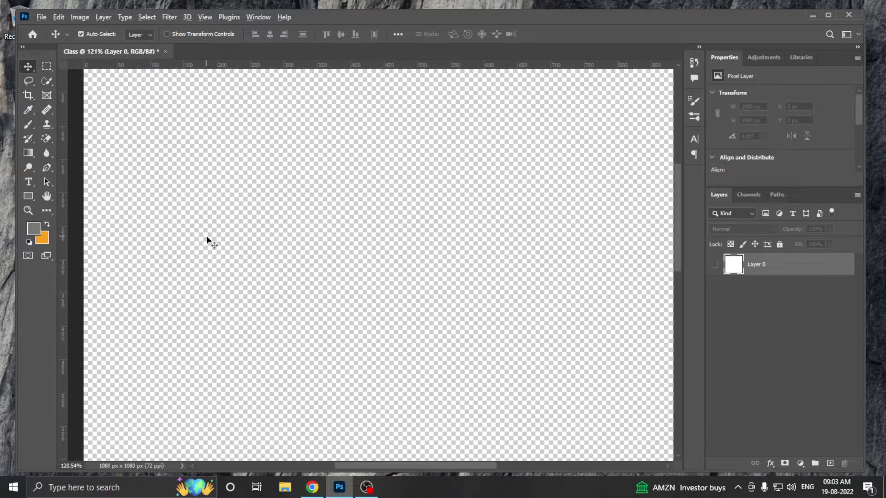
{"action": "scroll", "coordinate": [230, 210], "scroll_direction": "down", "scroll_amount": 3}
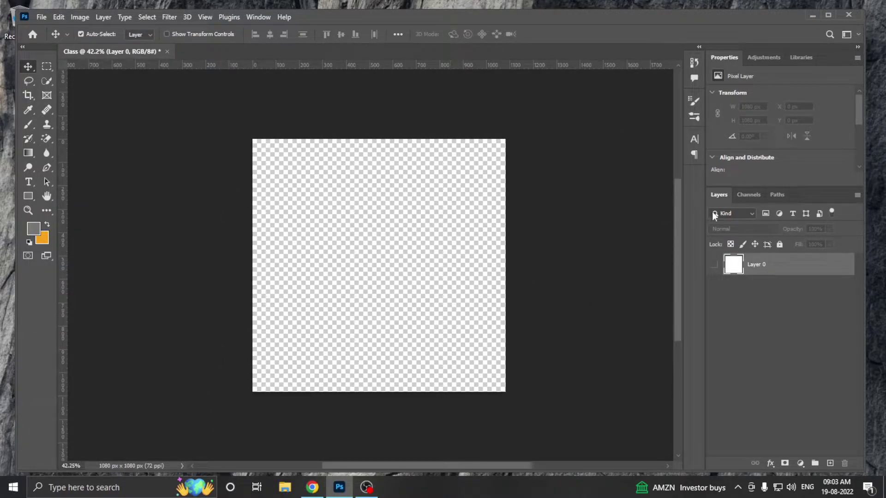
- Make Layer 0 visible, then try the Marquee, Lasso, Quick Selection, Crop, Frame and Eyedropper tools before returning to Move
{"action": "left_click", "coordinate": [715, 264]}
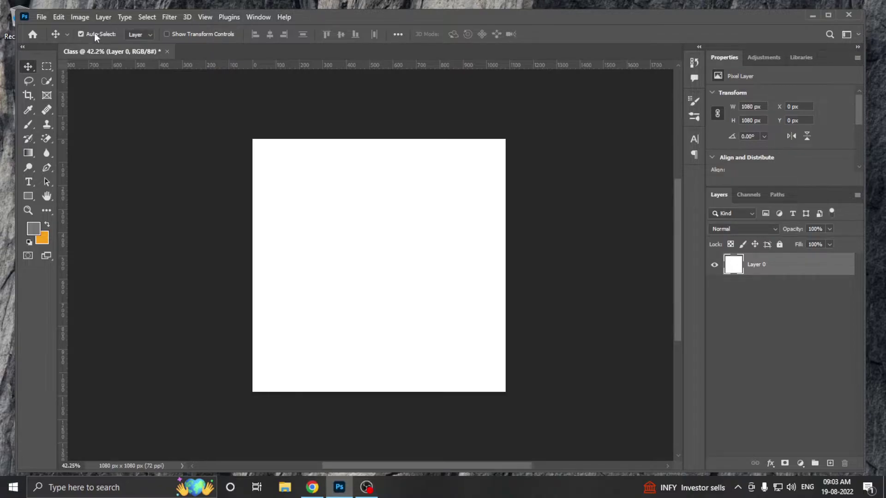
{"action": "left_click", "coordinate": [47, 67]}
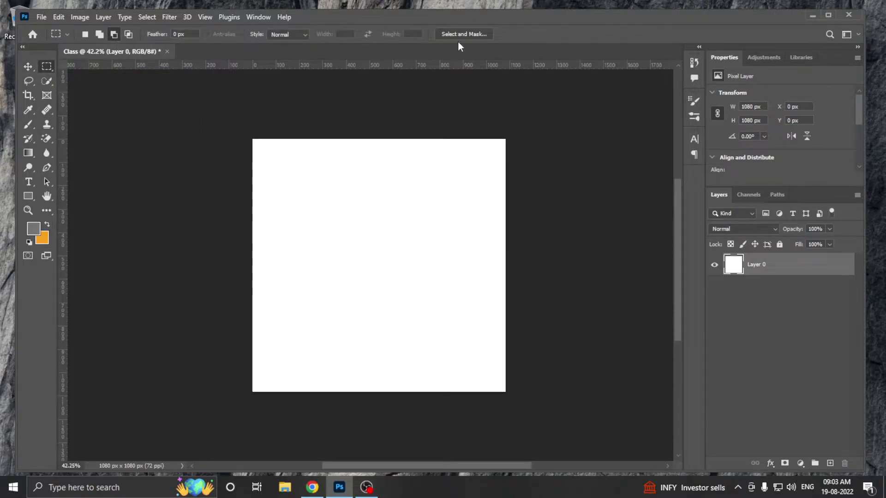
{"action": "left_click", "coordinate": [29, 81]}
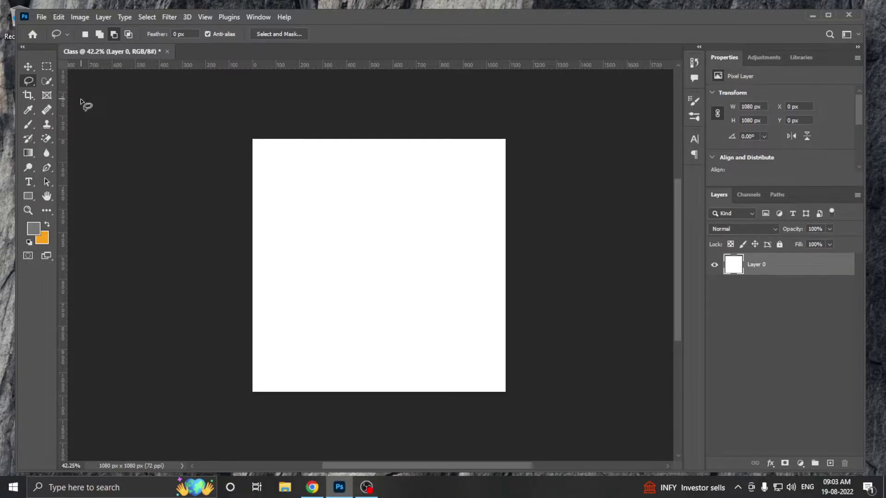
{"action": "left_click", "coordinate": [45, 83]}
{"action": "left_click", "coordinate": [29, 95]}
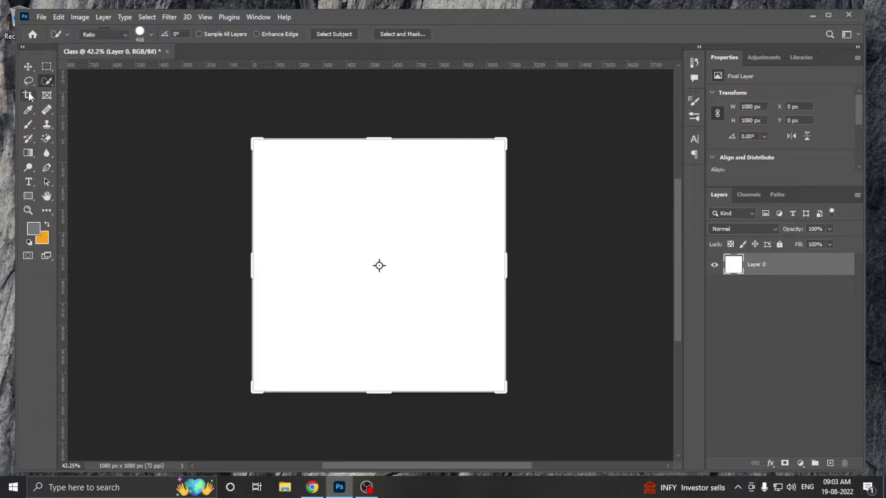
{"action": "left_click", "coordinate": [46, 95]}
{"action": "left_click", "coordinate": [35, 110]}
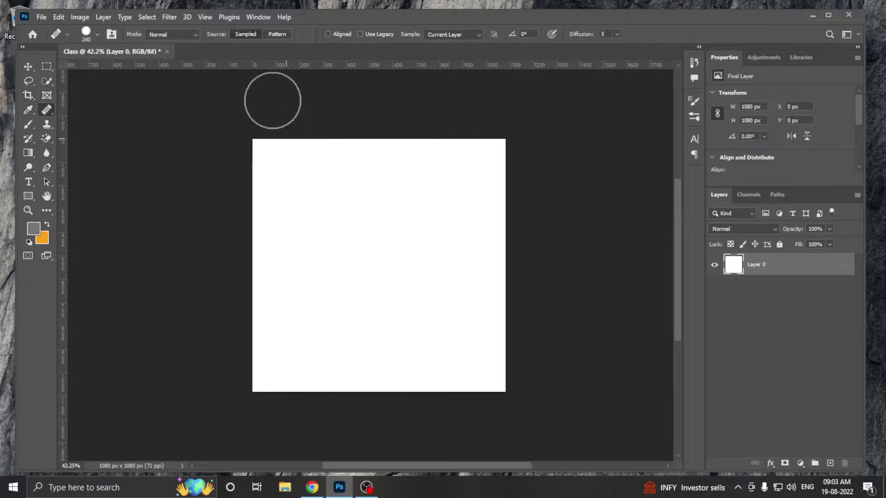
{"action": "left_click", "coordinate": [27, 66]}
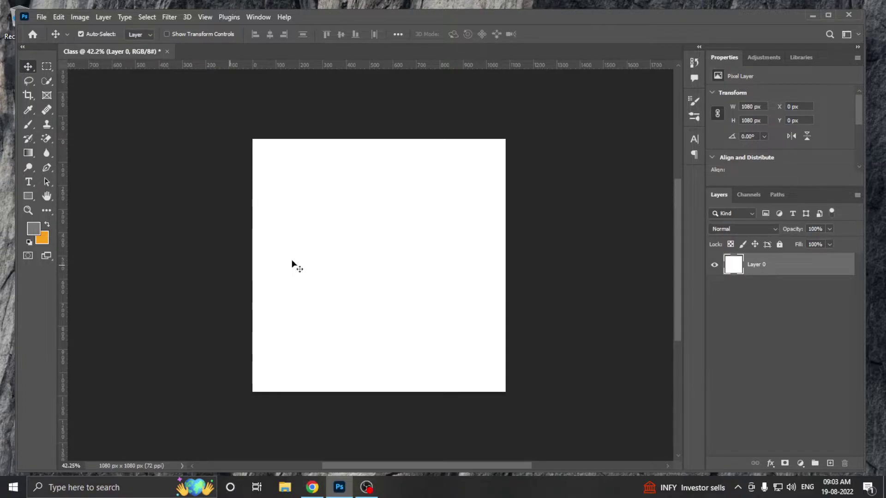
{"action": "mouse_move", "coordinate": [343, 207]}
{"action": "left_mouse_down"}
{"action": "mouse_move", "coordinate": [253, 266]}
{"action": "mouse_move", "coordinate": [454, 222]}
{"action": "mouse_move", "coordinate": [347, 207]}
{"action": "mouse_move", "coordinate": [459, 314]}
{"action": "left_mouse_up"}
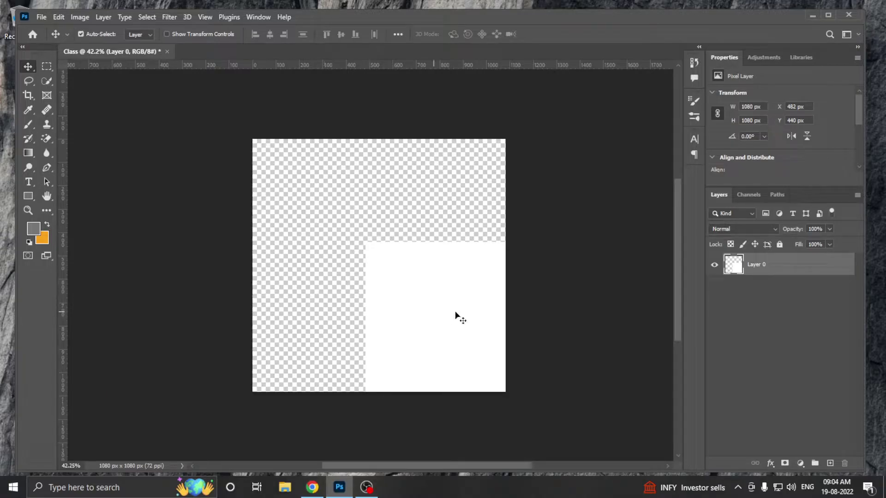
{"action": "mouse_move", "coordinate": [454, 317]}
{"action": "left_mouse_down"}
{"action": "mouse_move", "coordinate": [343, 210]}
{"action": "mouse_move", "coordinate": [352, 237]}
{"action": "mouse_move", "coordinate": [332, 231]}
{"action": "mouse_move", "coordinate": [352, 207]}
{"action": "mouse_move", "coordinate": [346, 203]}
{"action": "mouse_move", "coordinate": [345, 213]}
{"action": "left_mouse_up"}
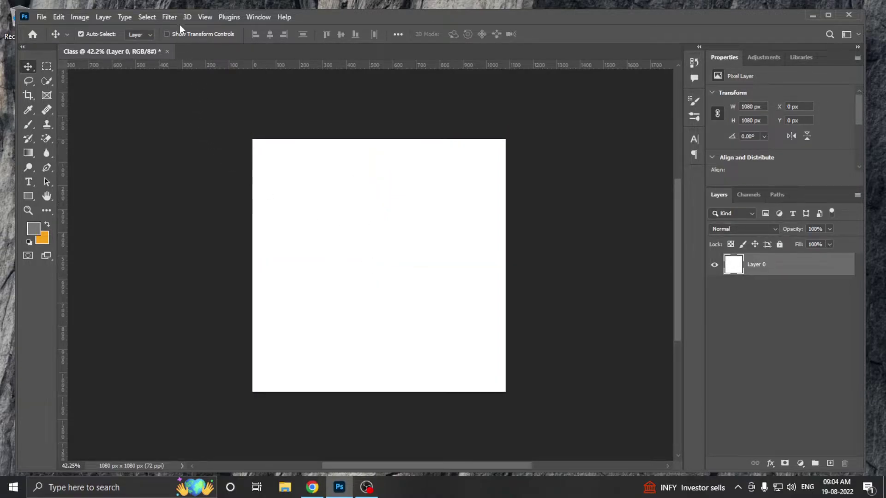
{"action": "left_click", "coordinate": [208, 17]}
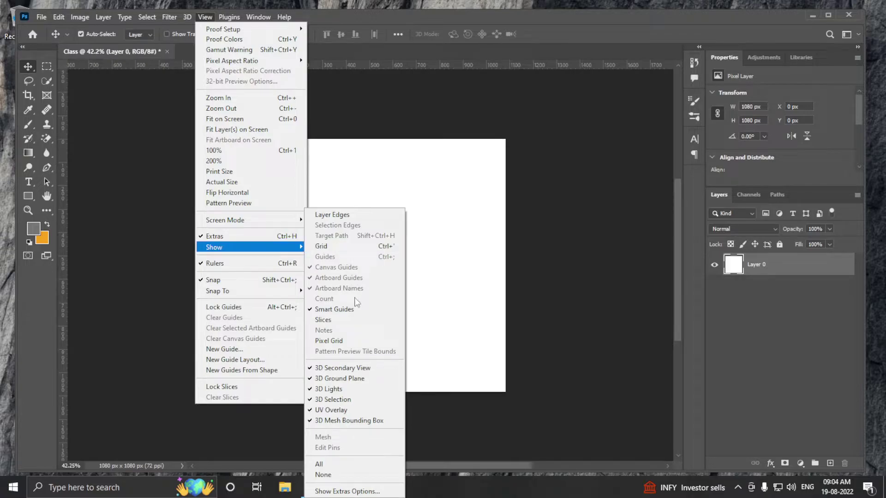
{"action": "mouse_move", "coordinate": [221, 247]}
{"action": "left_click", "coordinate": [334, 309]}
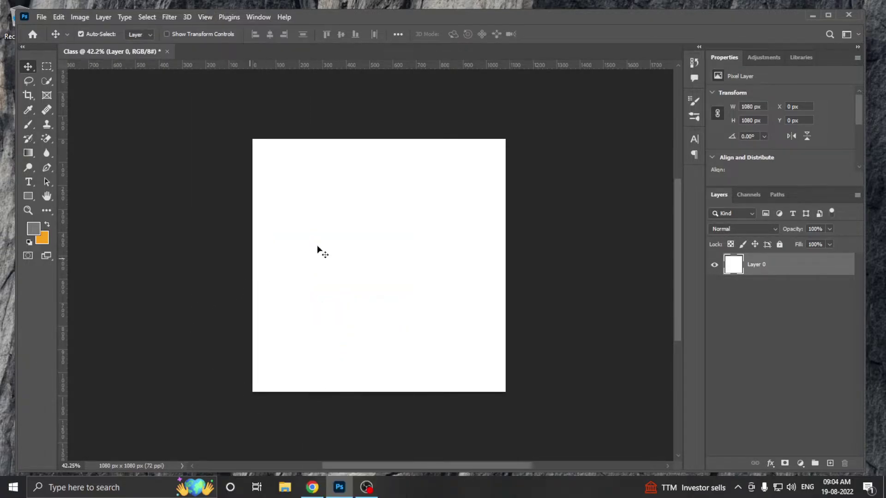
{"action": "mouse_move", "coordinate": [337, 241]}
{"action": "left_mouse_down"}
{"action": "mouse_move", "coordinate": [366, 260]}
{"action": "mouse_move", "coordinate": [332, 264]}
{"action": "mouse_move", "coordinate": [410, 280]}
{"action": "mouse_move", "coordinate": [350, 258]}
{"action": "mouse_move", "coordinate": [325, 231]}
{"action": "left_mouse_up"}
{"action": "left_click", "coordinate": [206, 17]}
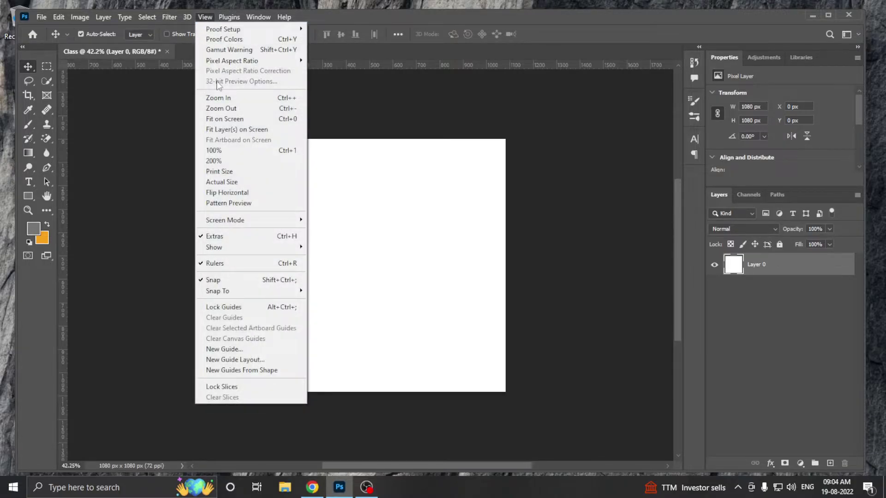
{"action": "mouse_move", "coordinate": [214, 247]}
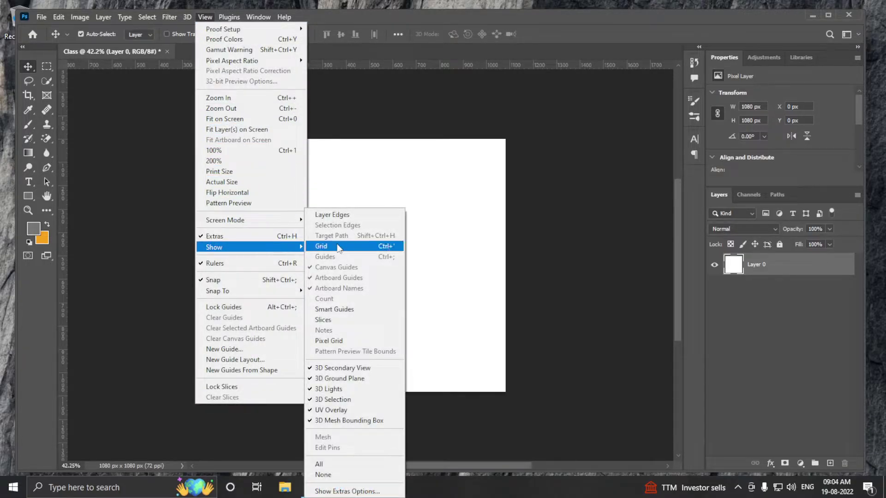
{"action": "left_click", "coordinate": [330, 310]}
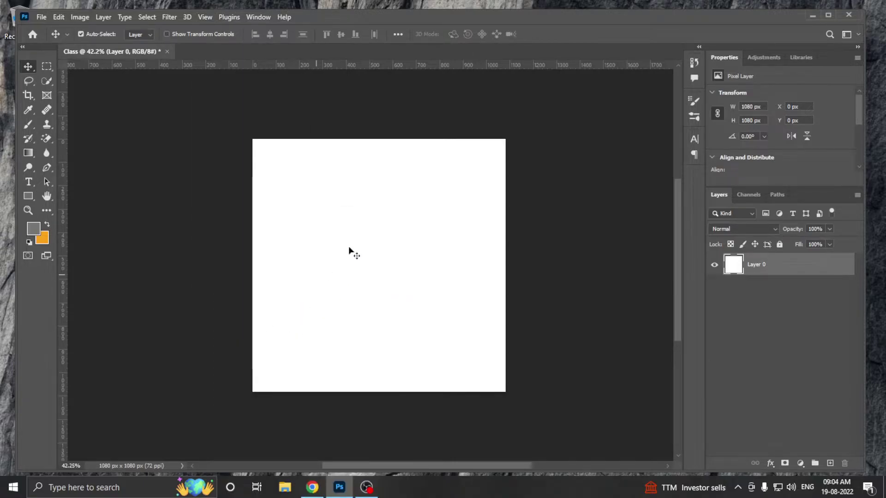
{"action": "mouse_move", "coordinate": [367, 230]}
{"action": "left_mouse_down"}
{"action": "mouse_move", "coordinate": [421, 288]}
{"action": "mouse_move", "coordinate": [365, 217]}
{"action": "left_mouse_up"}
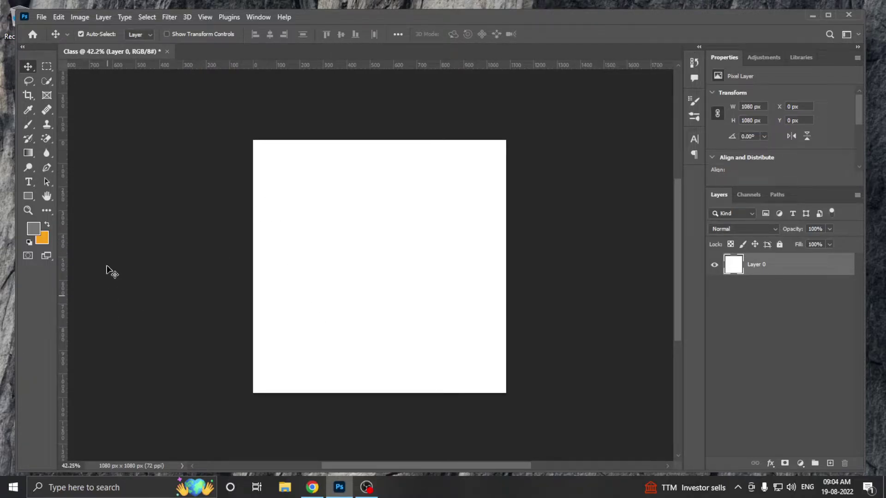
- Close the Class tab choosing No to save, then browse to Downloads in File Explorer
{"action": "left_click", "coordinate": [167, 51]}
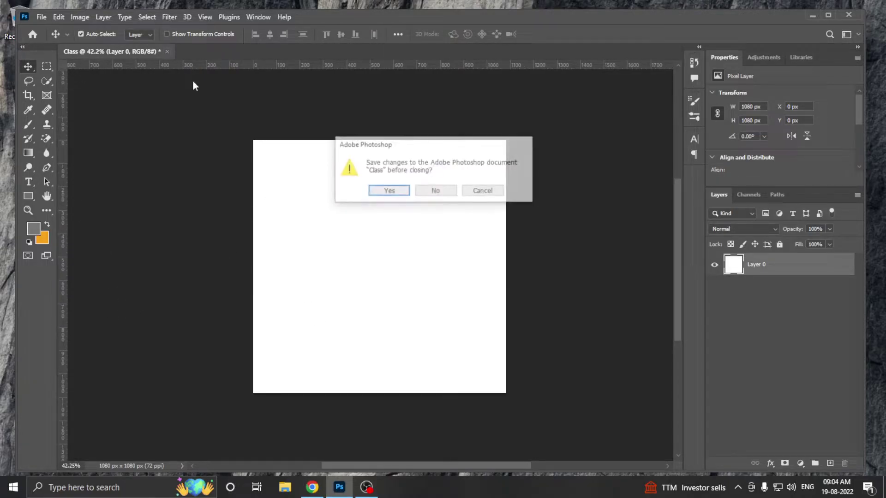
{"action": "left_click", "coordinate": [439, 191]}
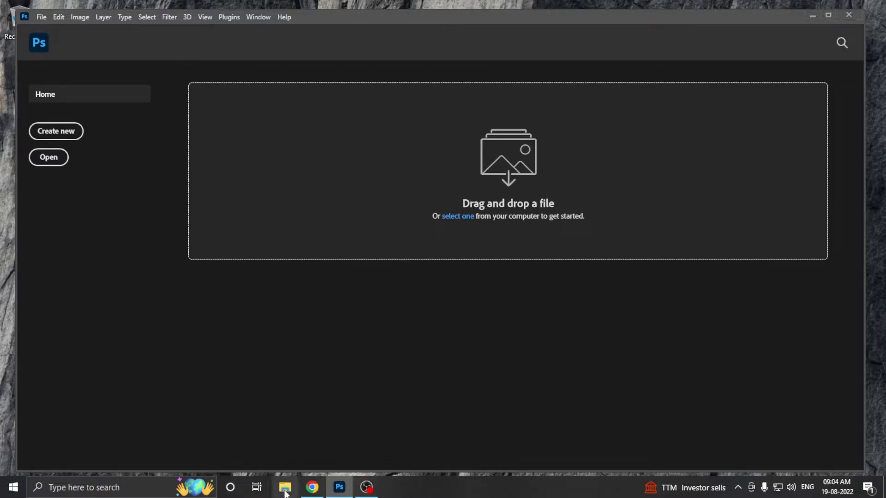
{"action": "left_click", "coordinate": [285, 489]}
{"action": "left_click", "coordinate": [46, 91]}
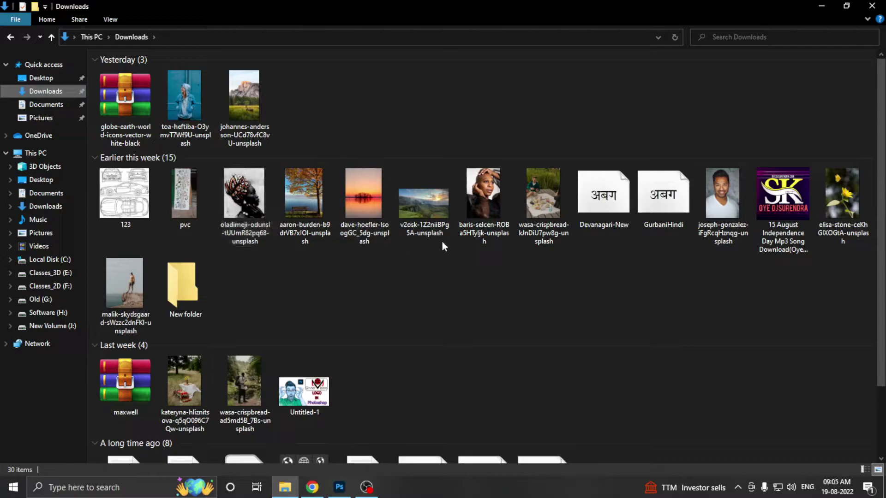
- Drag the toa-heftiba photo from Downloads onto Photoshop to open it as a 2459 × 3688 px document
{"action": "left_click", "coordinate": [200, 104]}
{"action": "mouse_move", "coordinate": [198, 101]}
{"action": "left_mouse_down"}
{"action": "mouse_move", "coordinate": [345, 359]}
{"action": "mouse_move", "coordinate": [314, 205]}
{"action": "left_mouse_up"}
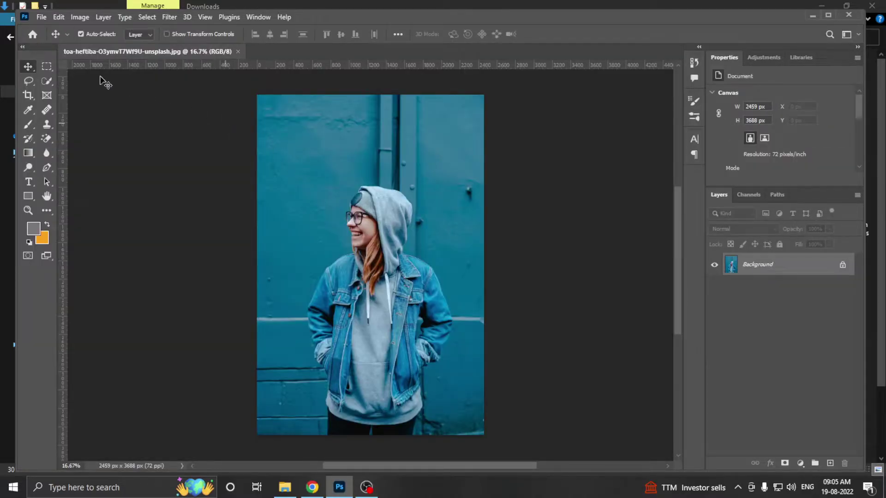
- Open and cancel the File > Open dialog, then show the Image menu commands
{"action": "left_click", "coordinate": [43, 17]}
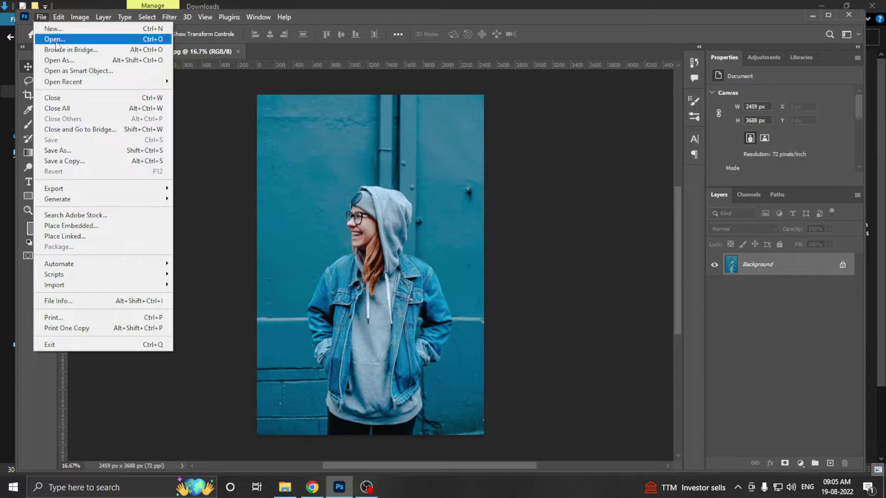
{"action": "left_click", "coordinate": [55, 39]}
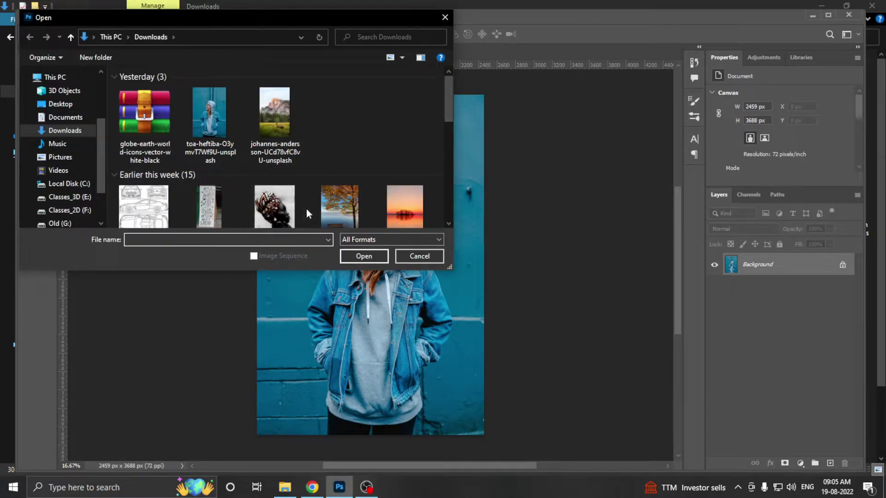
{"action": "left_click", "coordinate": [441, 19]}
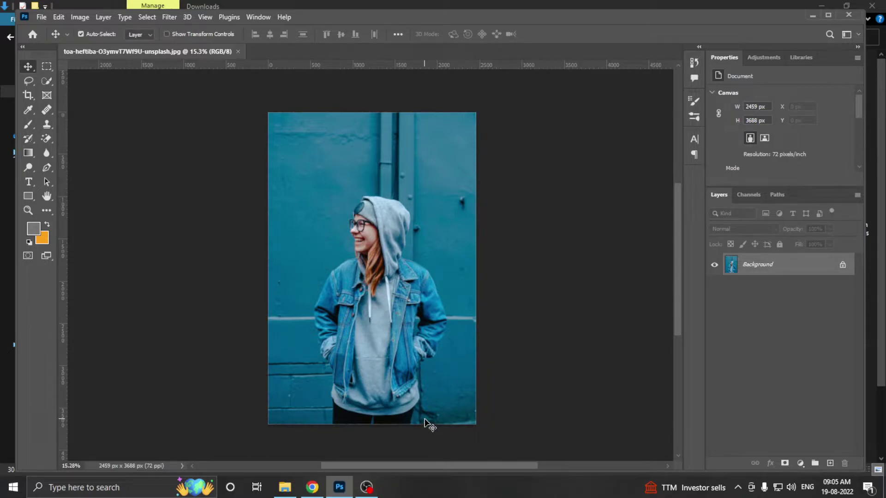
{"action": "left_click", "coordinate": [76, 19]}
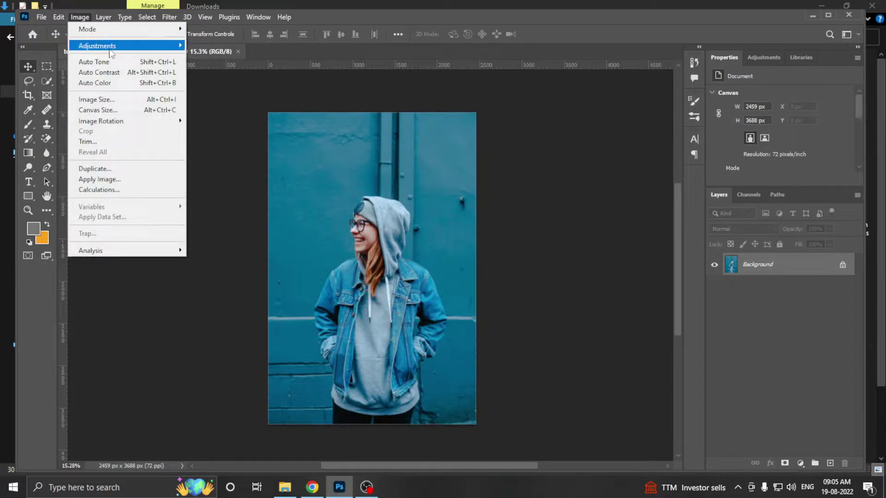
{"action": "left_click", "coordinate": [97, 99]}
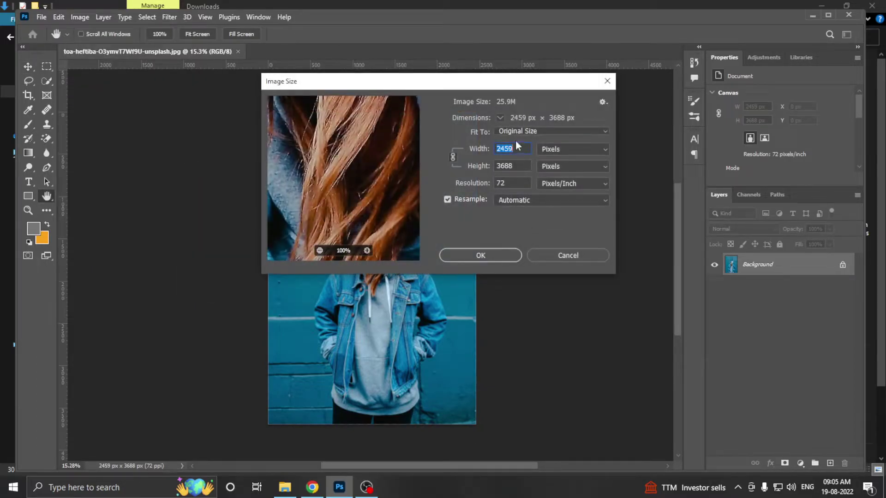
{"action": "left_click", "coordinate": [518, 165]}
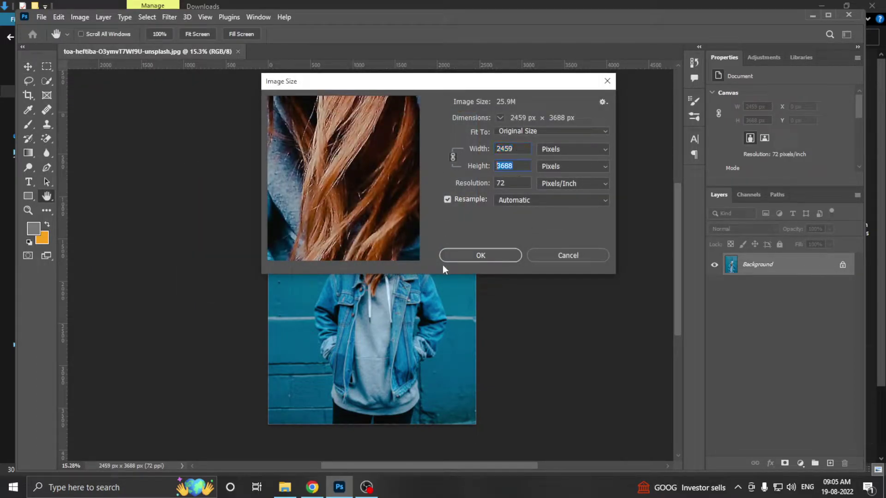
{"action": "left_click", "coordinate": [558, 151]}
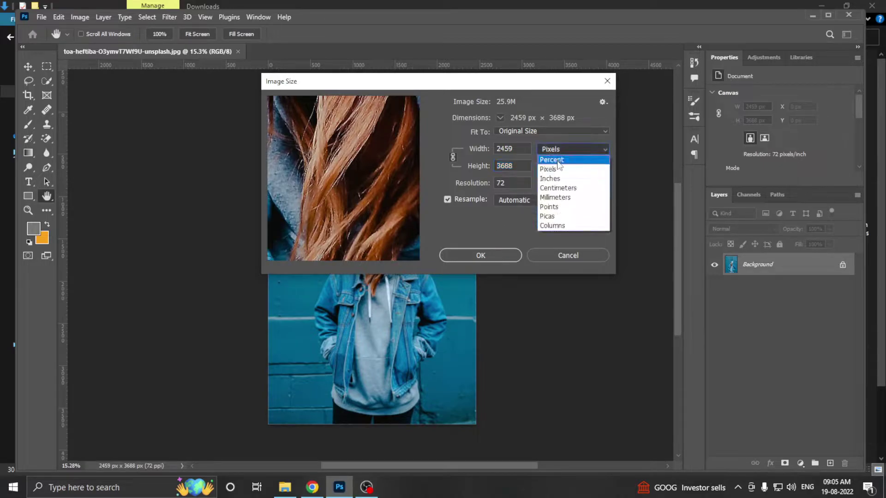
{"action": "left_click", "coordinate": [554, 178]}
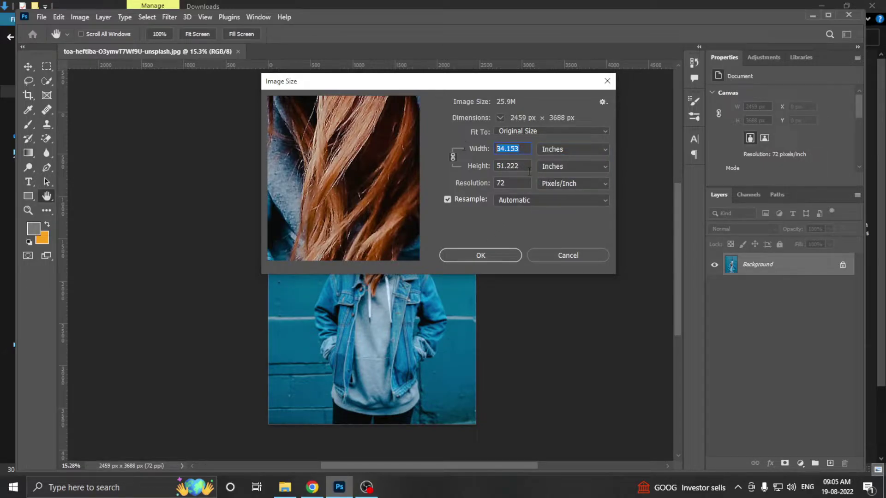
{"action": "left_click", "coordinate": [483, 171]}
{"action": "left_click", "coordinate": [481, 188]}
{"action": "left_click", "coordinate": [523, 154]}
{"action": "type", "text": "20"}
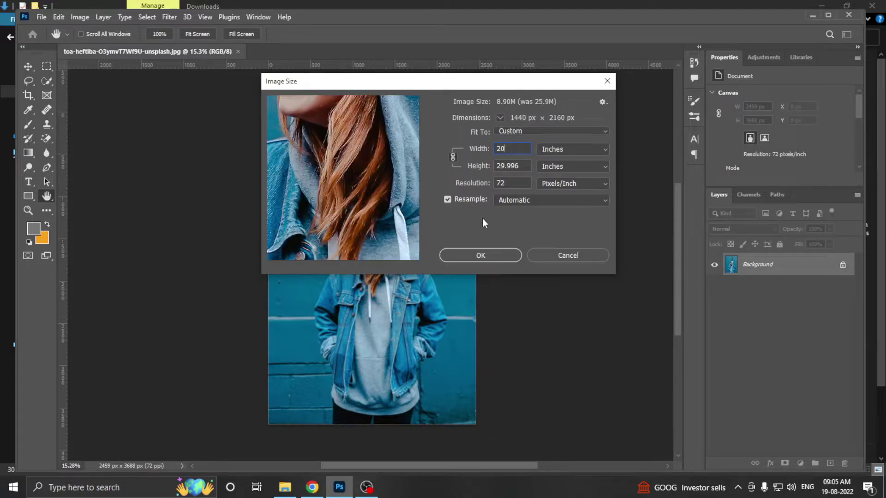
{"action": "left_click", "coordinate": [499, 257]}
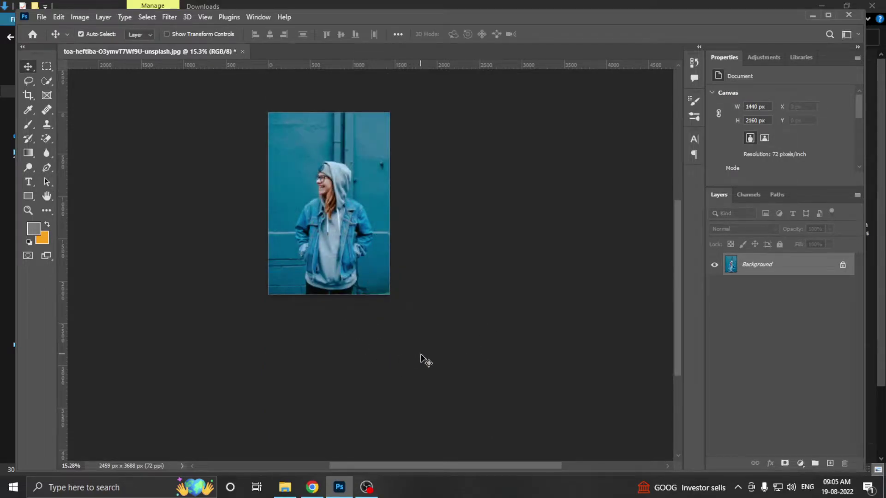
{"action": "key", "text": "ctrl+z"}
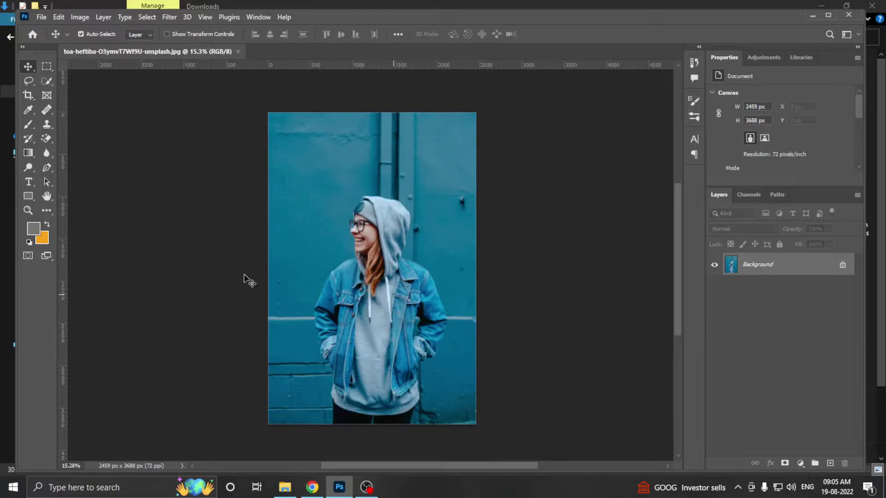
{"action": "left_click", "coordinate": [56, 18]}
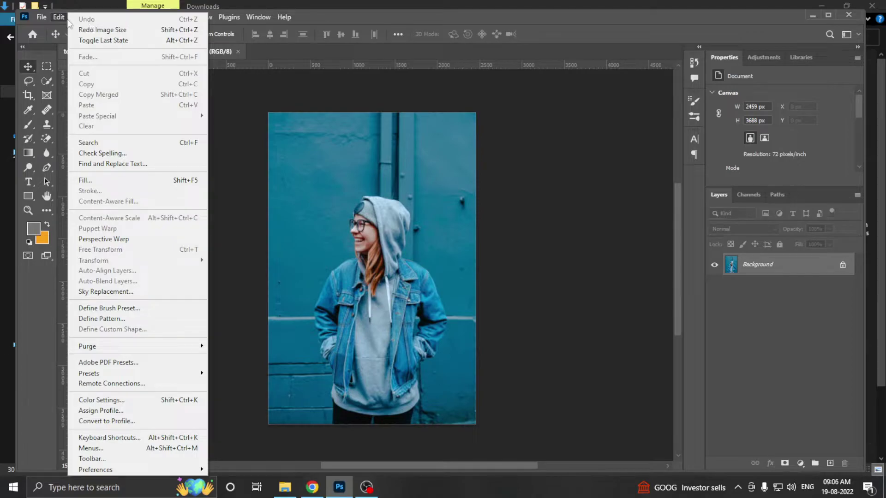
{"action": "left_click", "coordinate": [58, 18]}
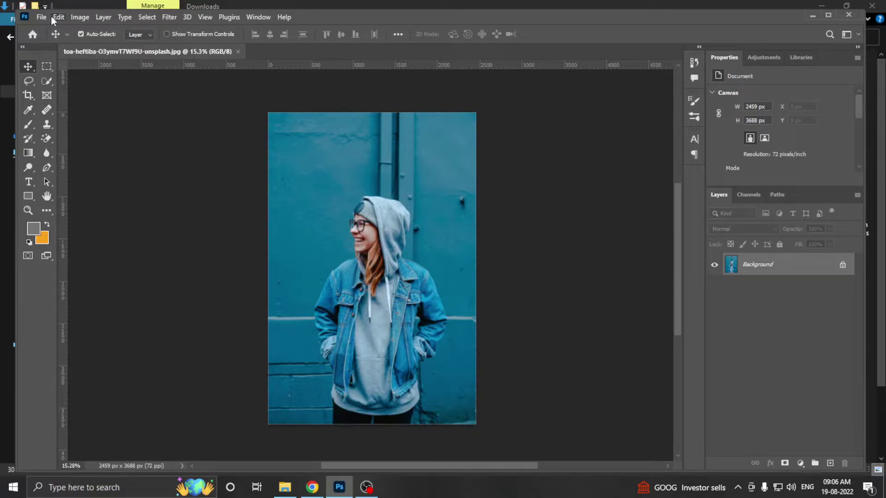
{"action": "left_click", "coordinate": [40, 19]}
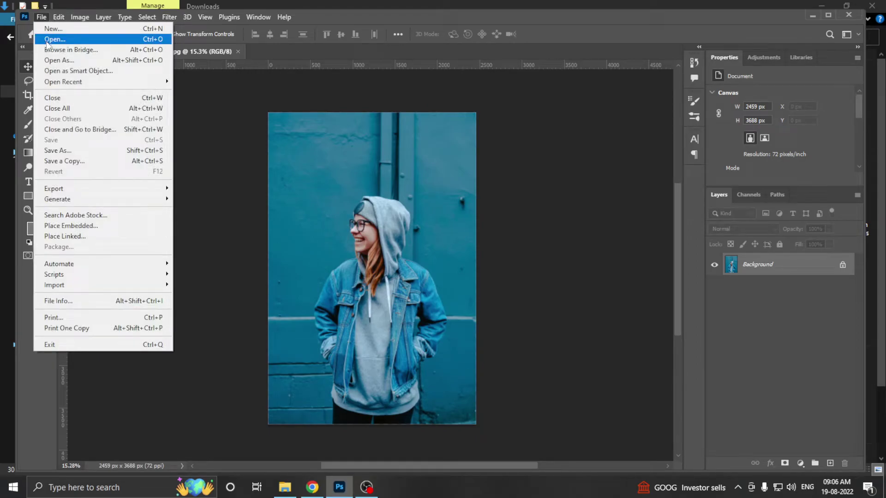
{"action": "left_click", "coordinate": [41, 17]}
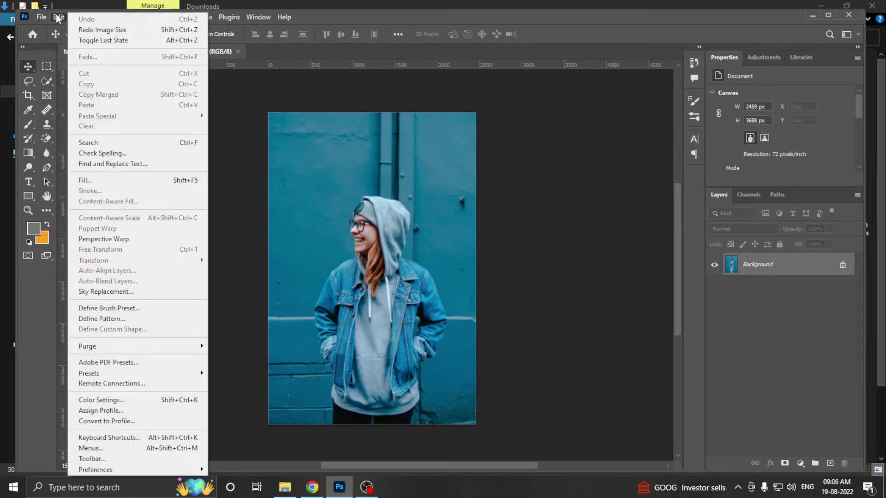
{"action": "left_click", "coordinate": [41, 18]}
{"action": "left_click", "coordinate": [354, 220]}
{"action": "scroll", "coordinate": [371, 230], "scroll_direction": "down", "scroll_amount": 1}
{"action": "scroll", "coordinate": [399, 302], "scroll_direction": "up", "scroll_amount": 1}
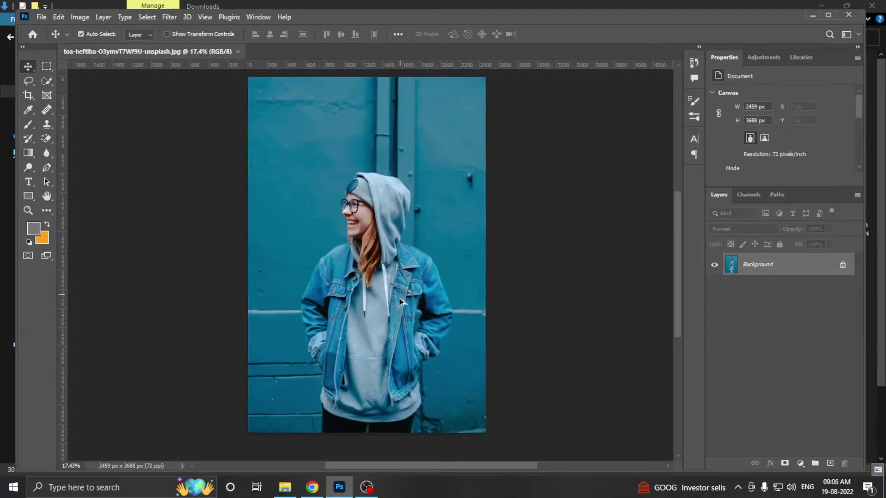
{"action": "scroll", "coordinate": [390, 298], "scroll_direction": "up", "scroll_amount": 1}
{"action": "scroll", "coordinate": [369, 319], "scroll_direction": "down", "scroll_amount": 1}
{"action": "scroll", "coordinate": [371, 281], "scroll_direction": "down", "scroll_amount": 1}
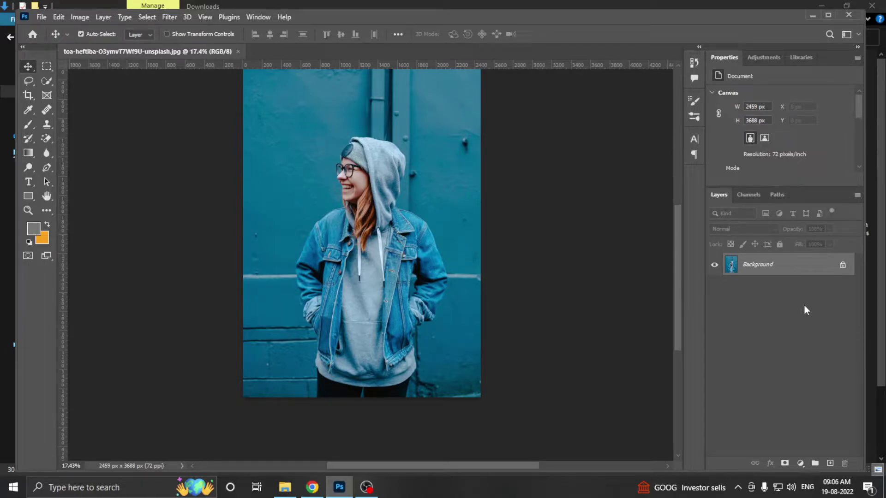
- Duplicate the Background layer as a new layer named Main
{"action": "right_click", "coordinate": [786, 270]}
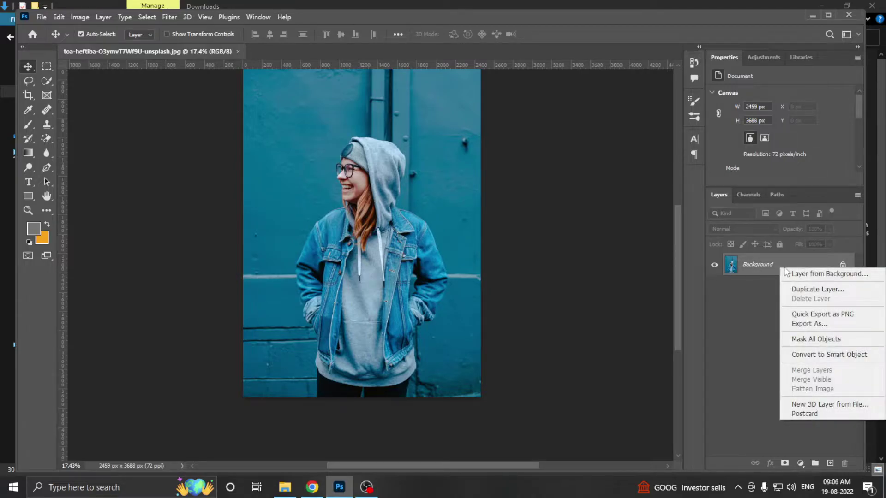
{"action": "left_click", "coordinate": [807, 289]}
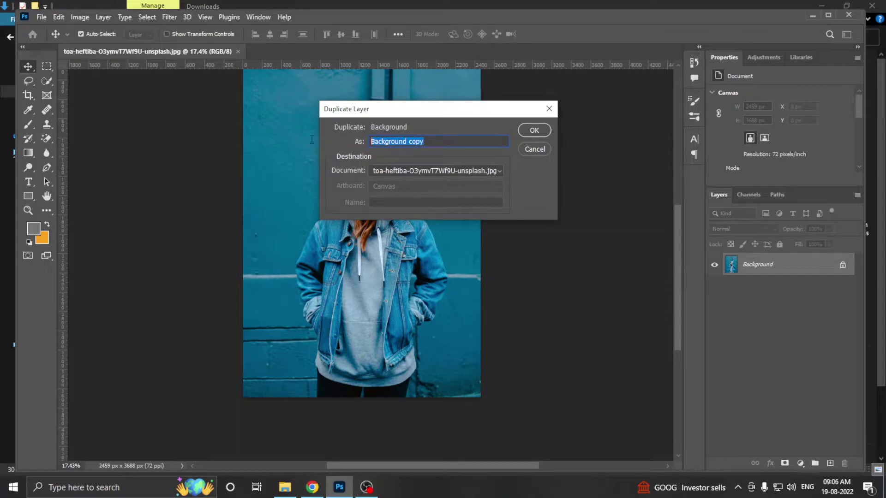
{"action": "type", "text": "Q"}
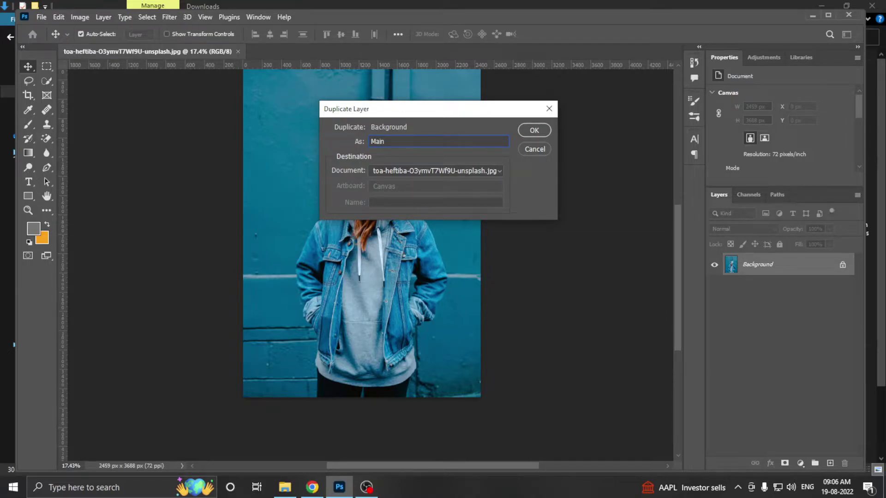
{"action": "key", "text": "Return"}
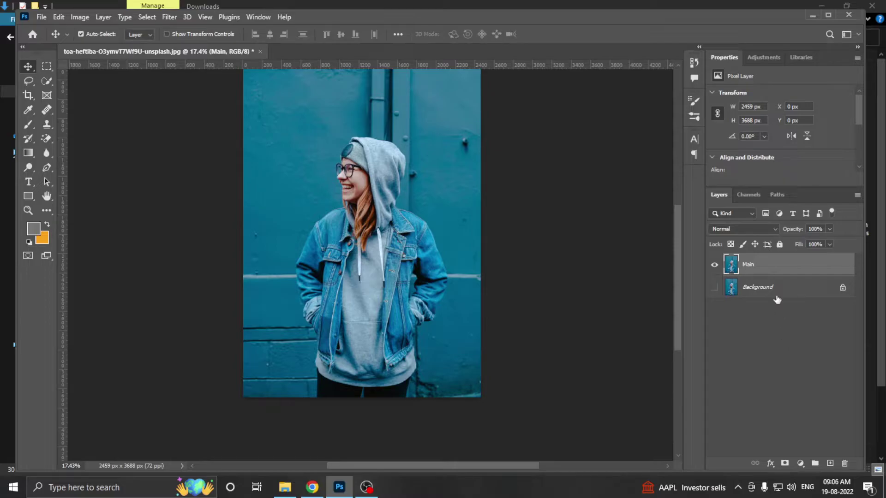
{"action": "scroll", "coordinate": [362, 265], "scroll_direction": "down", "scroll_amount": 2}
{"action": "scroll", "coordinate": [362, 265], "scroll_direction": "up", "scroll_amount": 1}
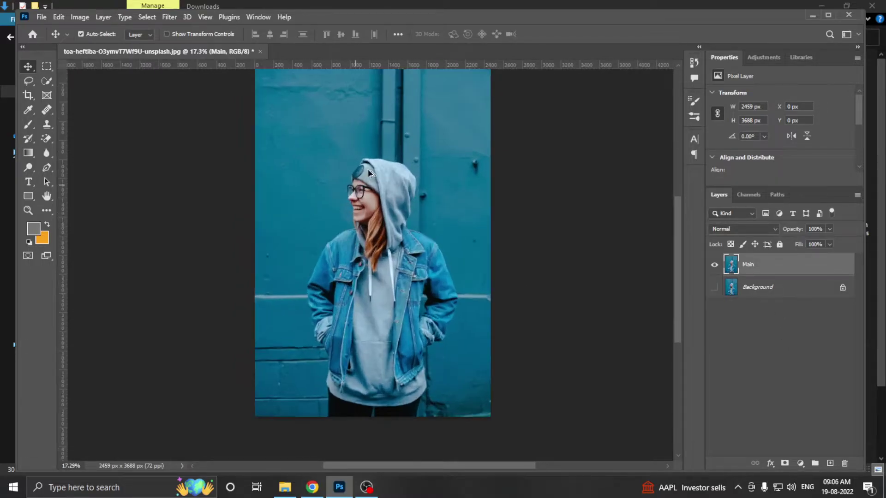
{"action": "scroll", "coordinate": [368, 169], "scroll_direction": "up", "scroll_amount": 1}
{"action": "scroll", "coordinate": [379, 161], "scroll_direction": "up", "scroll_amount": 1}
{"action": "scroll", "coordinate": [407, 249], "scroll_direction": "up", "scroll_amount": 1}
{"action": "scroll", "coordinate": [407, 248], "scroll_direction": "up", "scroll_amount": 2}
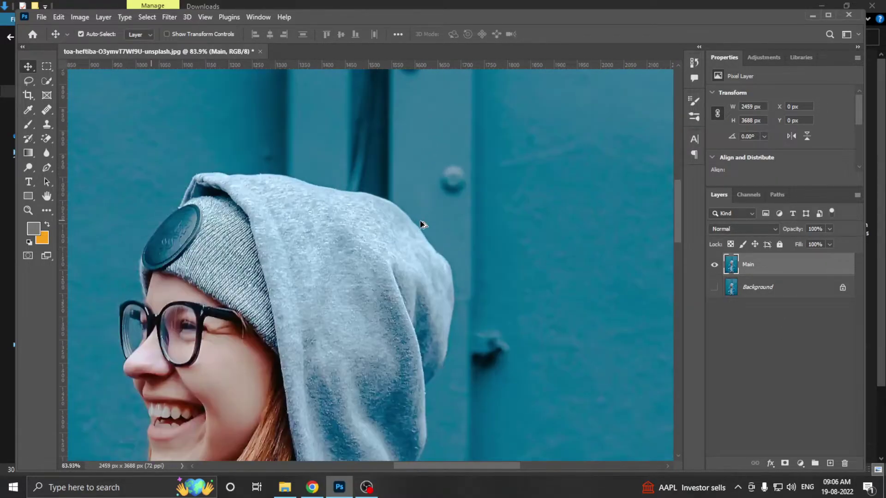
{"action": "scroll", "coordinate": [421, 224], "scroll_direction": "up", "scroll_amount": 2}
{"action": "scroll", "coordinate": [422, 237], "scroll_direction": "up", "scroll_amount": 2}
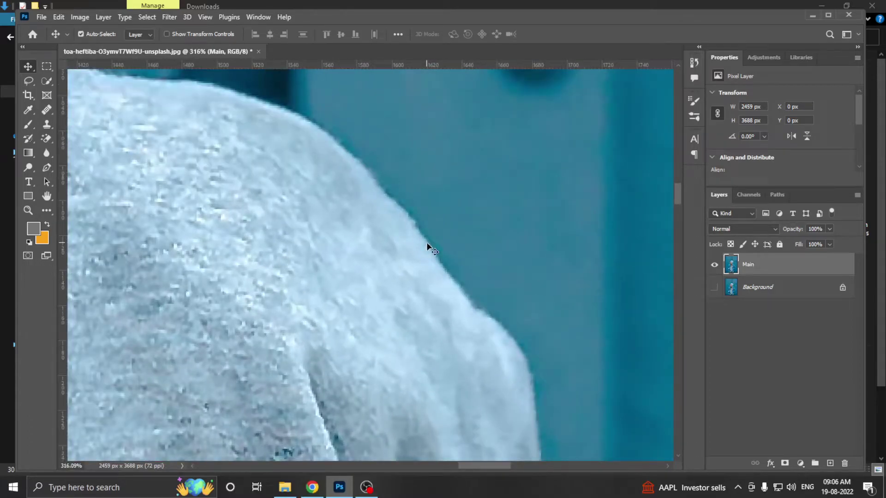
{"action": "scroll", "coordinate": [427, 244], "scroll_direction": "up", "scroll_amount": 2}
{"action": "scroll", "coordinate": [437, 243], "scroll_direction": "up", "scroll_amount": 3}
{"action": "scroll", "coordinate": [449, 249], "scroll_direction": "up", "scroll_amount": 2}
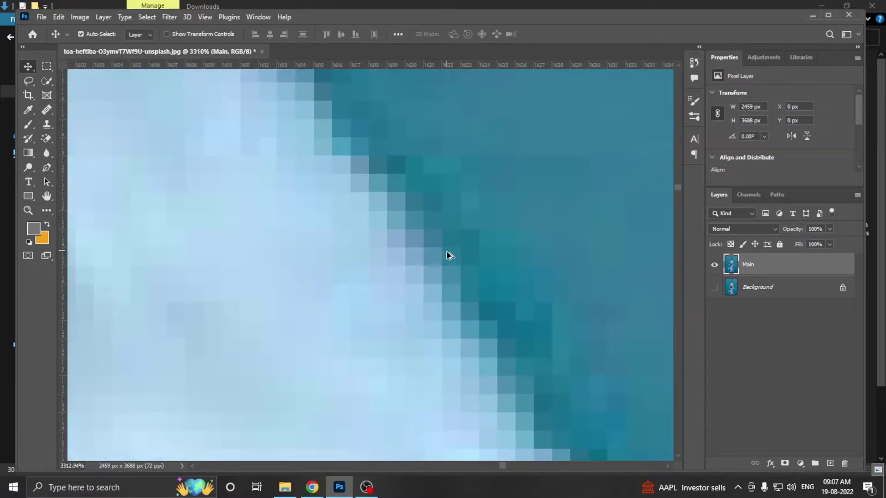
{"action": "scroll", "coordinate": [450, 255], "scroll_direction": "up", "scroll_amount": 1}
{"action": "scroll", "coordinate": [403, 334], "scroll_direction": "up", "scroll_amount": 1}
{"action": "scroll", "coordinate": [469, 249], "scroll_direction": "up", "scroll_amount": 1}
{"action": "scroll", "coordinate": [520, 229], "scroll_direction": "up", "scroll_amount": 1}
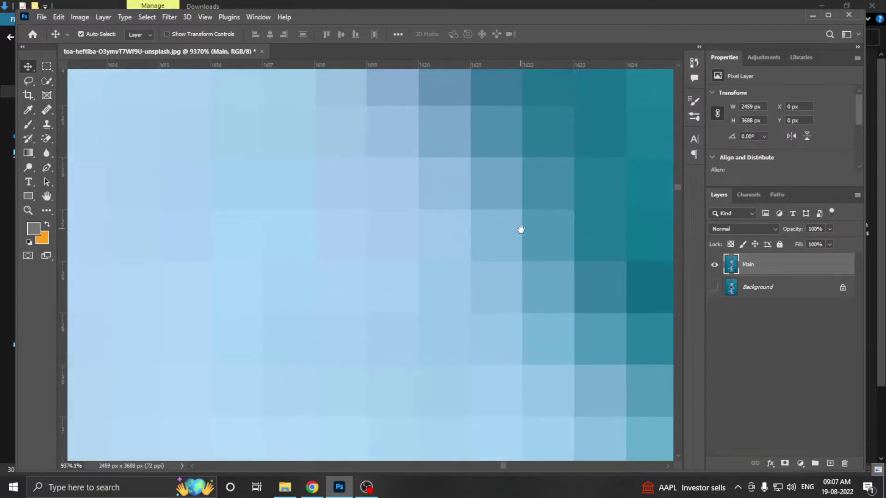
{"action": "left_click_drag", "start_coordinate": [520, 229], "coordinate": [499, 249]}
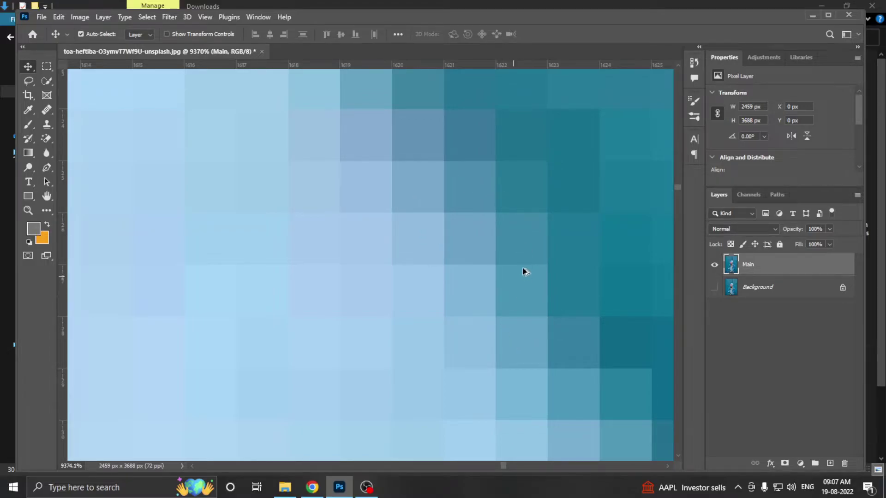
{"action": "scroll", "coordinate": [525, 271], "scroll_direction": "down", "scroll_amount": 5}
{"action": "scroll", "coordinate": [475, 241], "scroll_direction": "down", "scroll_amount": 4}
{"action": "scroll", "coordinate": [480, 223], "scroll_direction": "down", "scroll_amount": 3}
{"action": "scroll", "coordinate": [482, 222], "scroll_direction": "down", "scroll_amount": 2}
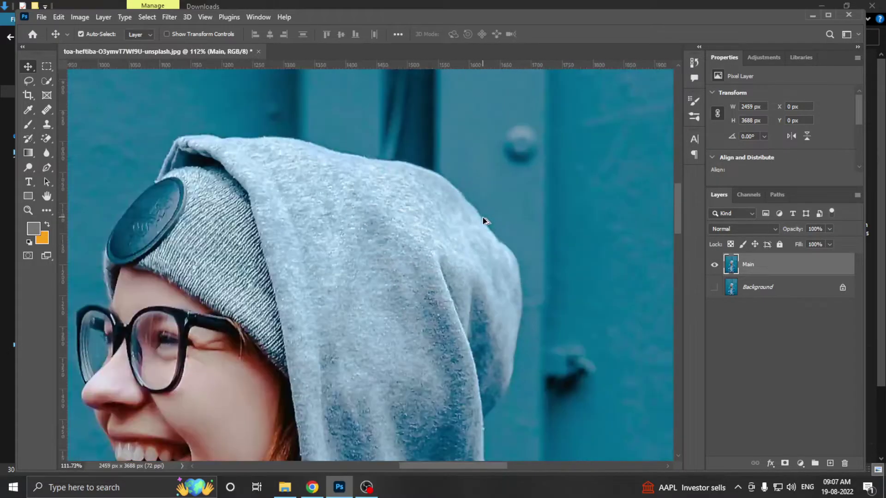
{"action": "scroll", "coordinate": [483, 220], "scroll_direction": "down", "scroll_amount": 3}
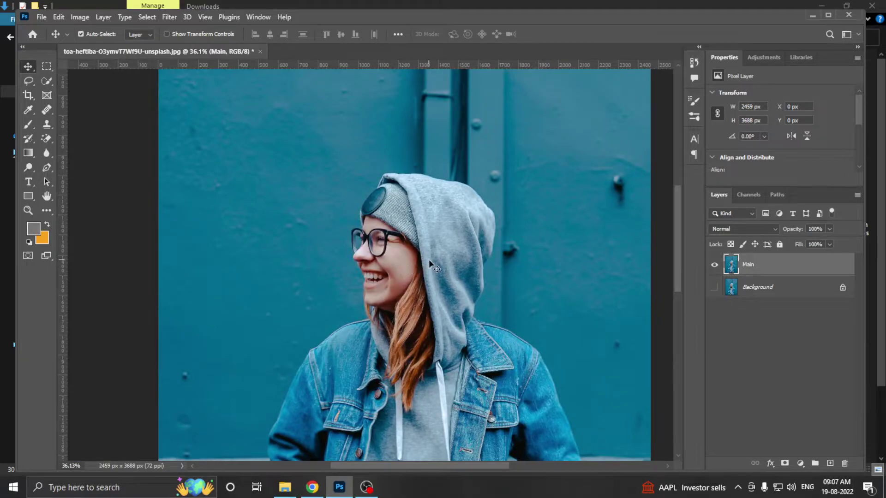
{"action": "scroll", "coordinate": [483, 212], "scroll_direction": "up", "scroll_amount": 2}
{"action": "scroll", "coordinate": [499, 210], "scroll_direction": "up", "scroll_amount": 5}
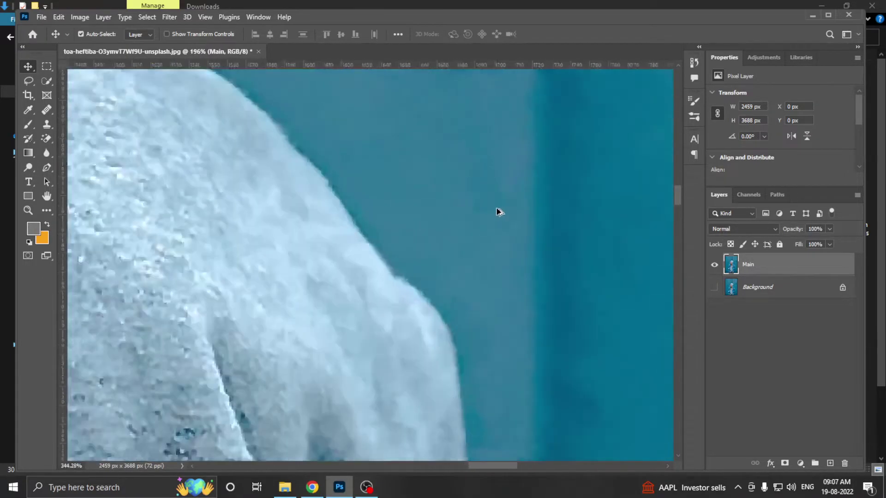
{"action": "scroll", "coordinate": [415, 236], "scroll_direction": "up", "scroll_amount": 2}
{"action": "scroll", "coordinate": [277, 286], "scroll_direction": "up", "scroll_amount": 2}
{"action": "left_click_drag", "start_coordinate": [226, 319], "coordinate": [466, 239]}
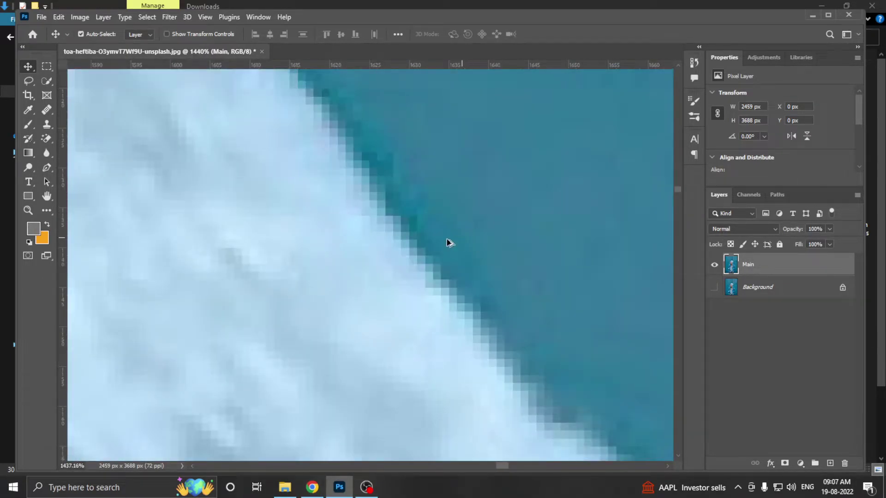
{"action": "scroll", "coordinate": [447, 242], "scroll_direction": "up", "scroll_amount": 3}
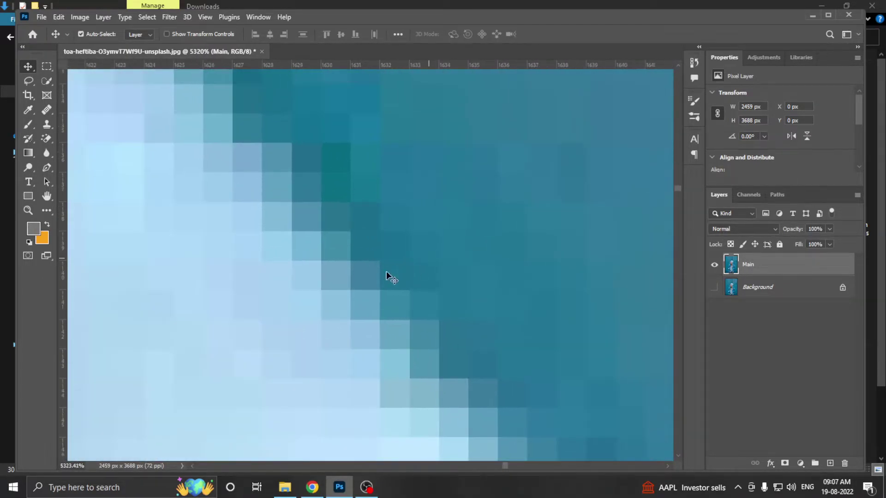
{"action": "left_click", "coordinate": [47, 70]}
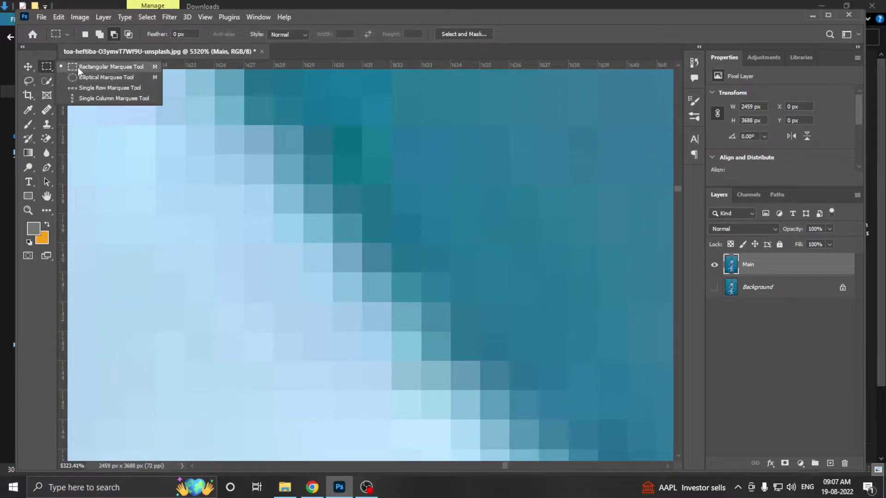
{"action": "left_click", "coordinate": [78, 67]}
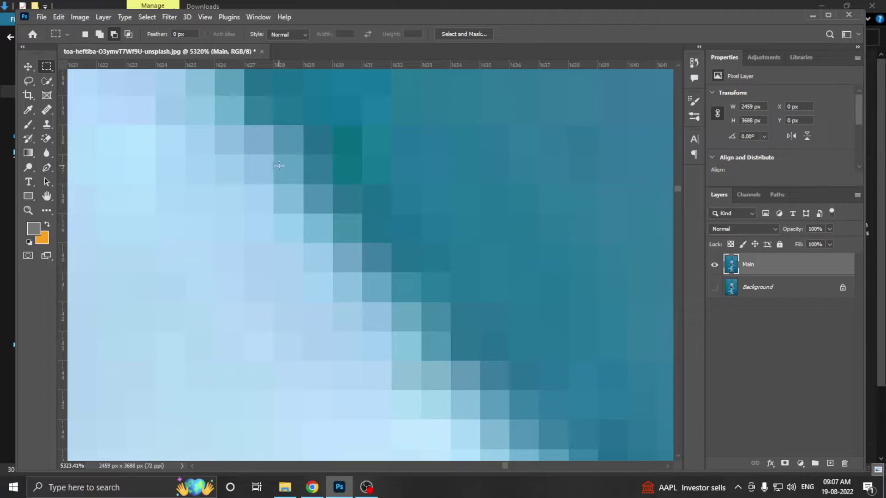
{"action": "left_click_drag", "start_coordinate": [279, 166], "coordinate": [301, 183]}
{"action": "scroll", "coordinate": [306, 199], "scroll_direction": "up", "scroll_amount": 1}
{"action": "scroll", "coordinate": [302, 229], "scroll_direction": "up", "scroll_amount": 1}
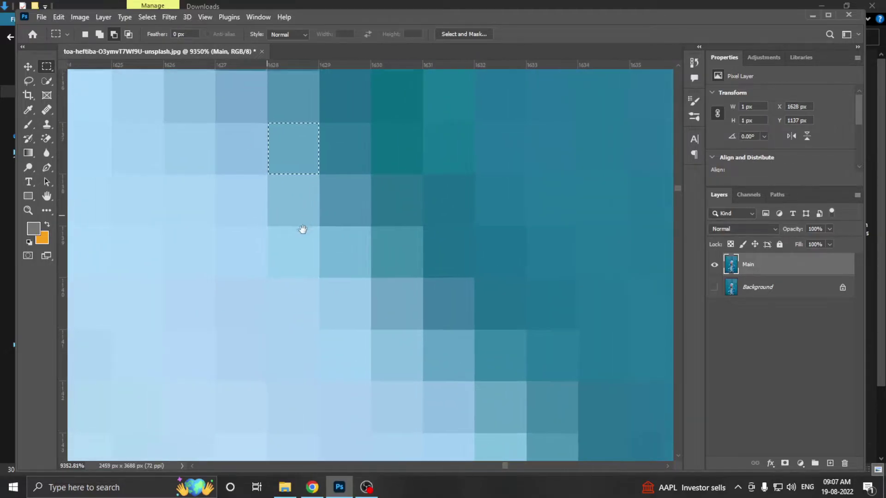
{"action": "left_click_drag", "start_coordinate": [302, 229], "coordinate": [359, 255]}
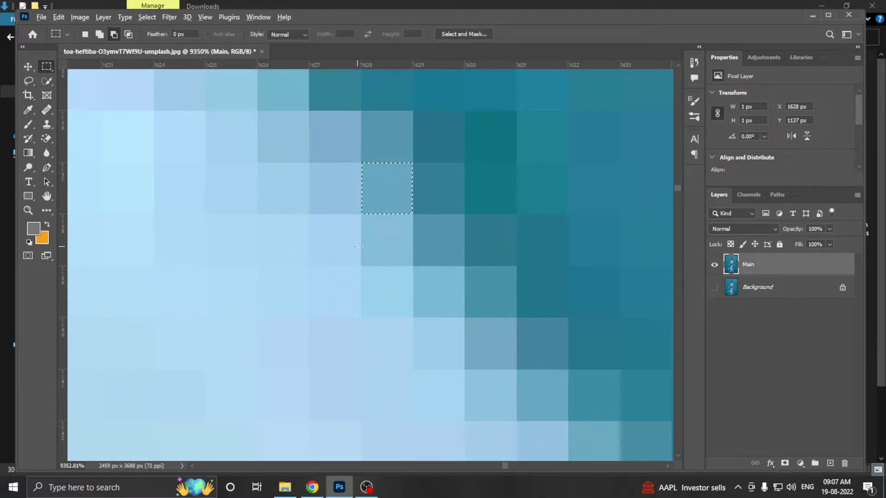
{"action": "left_click_drag", "start_coordinate": [314, 167], "coordinate": [463, 264]}
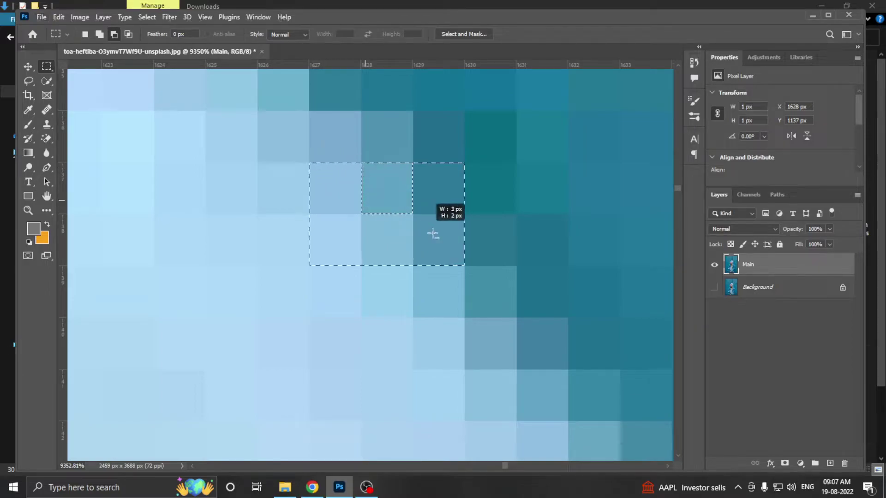
{"action": "key", "text": "ctrl+j"}
{"action": "left_click", "coordinate": [401, 193]}
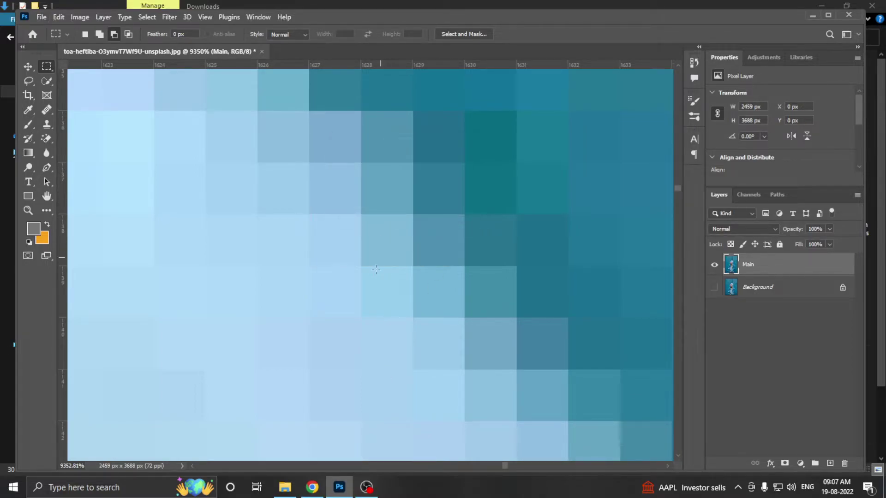
{"action": "left_click_drag", "start_coordinate": [333, 181], "coordinate": [512, 261]}
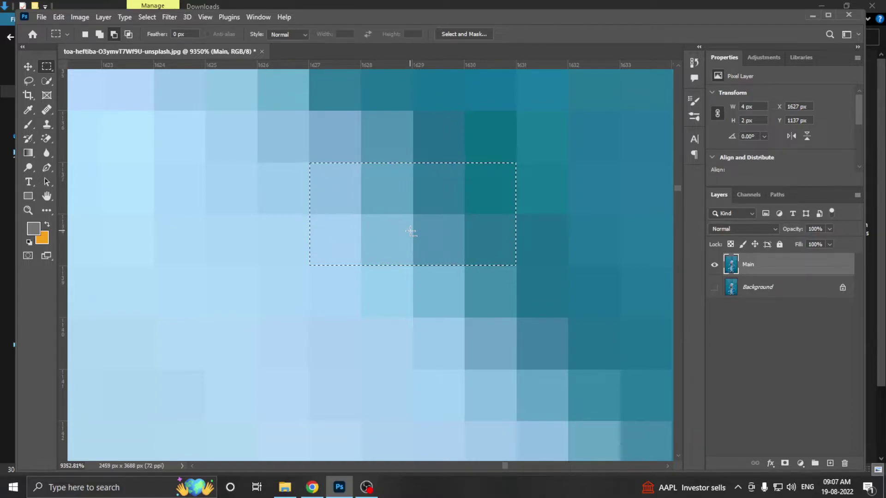
{"action": "key", "text": "Delete"}
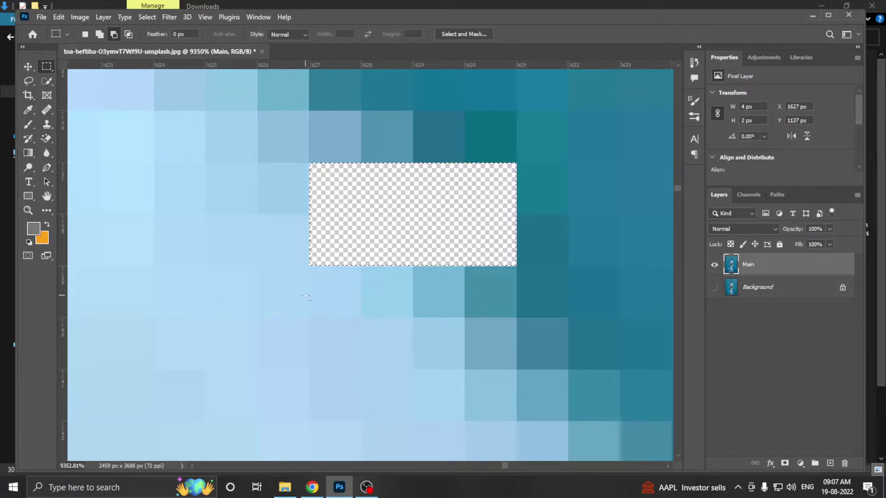
{"action": "left_click", "coordinate": [59, 17]}
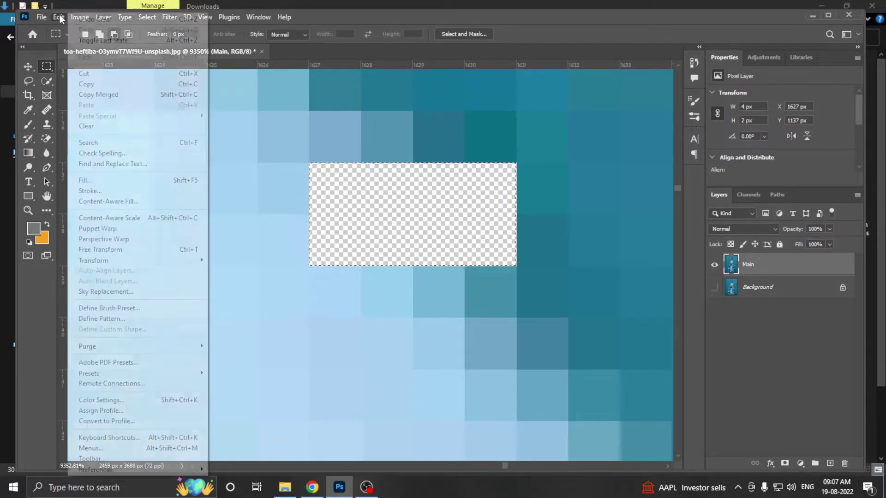
{"action": "left_click", "coordinate": [83, 24]}
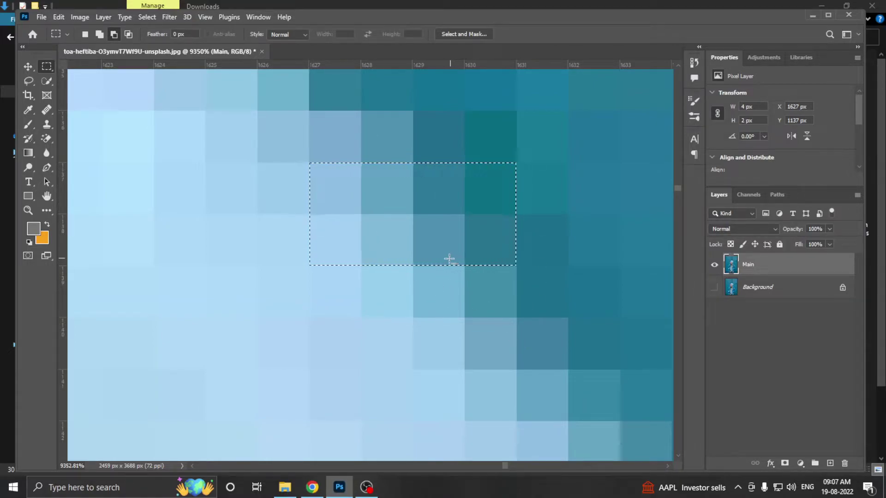
{"action": "left_click", "coordinate": [147, 19]}
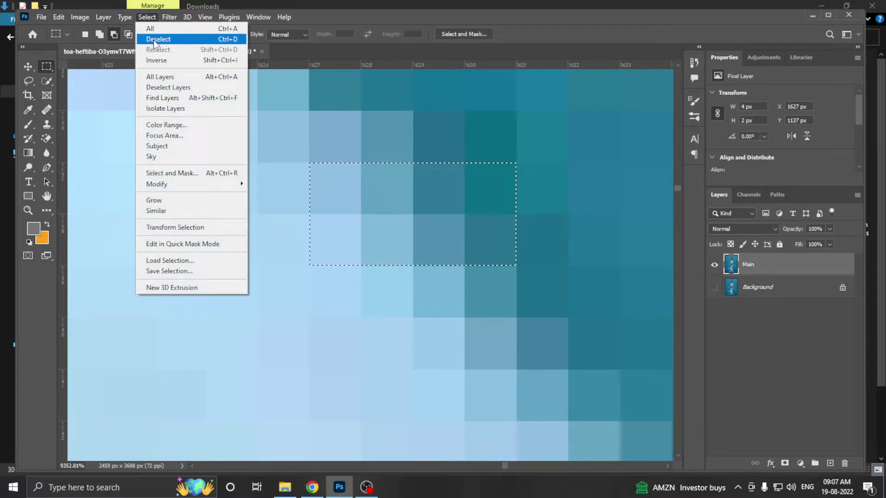
{"action": "left_click", "coordinate": [157, 39]}
- Zoom out to the whole photo and switch the Marquee tool to Elliptical
{"action": "scroll", "coordinate": [392, 277], "scroll_direction": "down", "scroll_amount": 5}
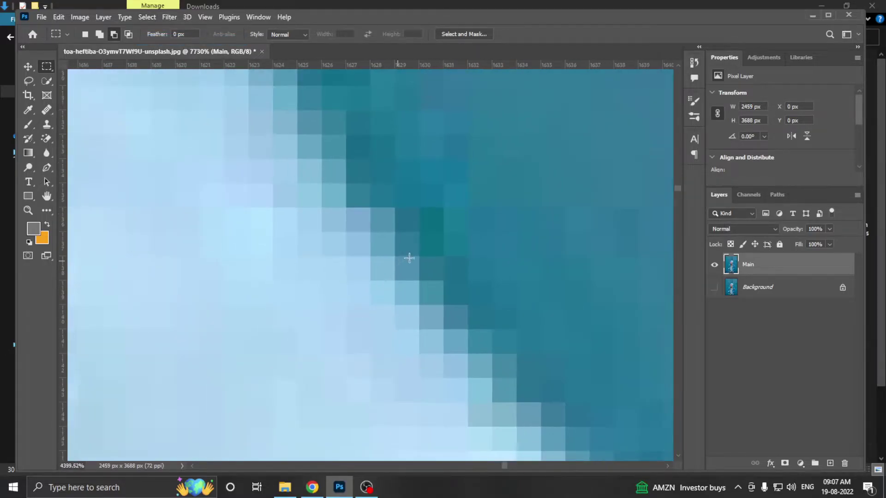
{"action": "scroll", "coordinate": [429, 245], "scroll_direction": "down", "scroll_amount": 5}
{"action": "scroll", "coordinate": [443, 232], "scroll_direction": "down", "scroll_amount": 5}
{"action": "scroll", "coordinate": [438, 226], "scroll_direction": "down", "scroll_amount": 5}
{"action": "scroll", "coordinate": [435, 221], "scroll_direction": "down", "scroll_amount": 5}
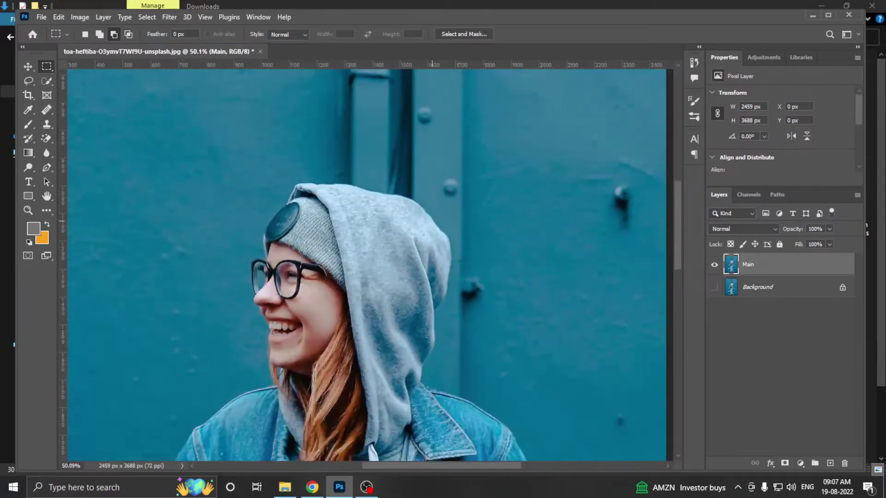
{"action": "scroll", "coordinate": [367, 261], "scroll_direction": "up", "scroll_amount": 2}
{"action": "scroll", "coordinate": [371, 316], "scroll_direction": "down", "scroll_amount": 2}
{"action": "scroll", "coordinate": [372, 316], "scroll_direction": "down", "scroll_amount": 3}
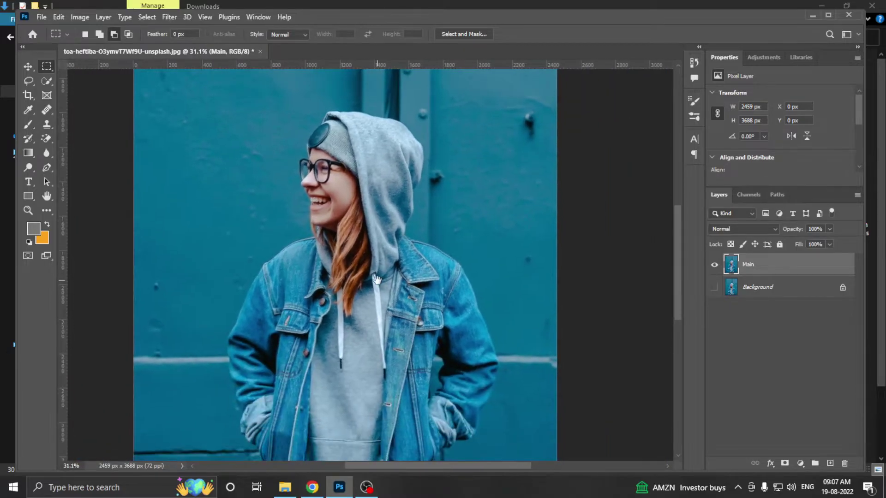
{"action": "scroll", "coordinate": [370, 309], "scroll_direction": "down", "scroll_amount": 3}
{"action": "scroll", "coordinate": [370, 297], "scroll_direction": "down", "scroll_amount": 2}
{"action": "scroll", "coordinate": [369, 298], "scroll_direction": "down", "scroll_amount": 1}
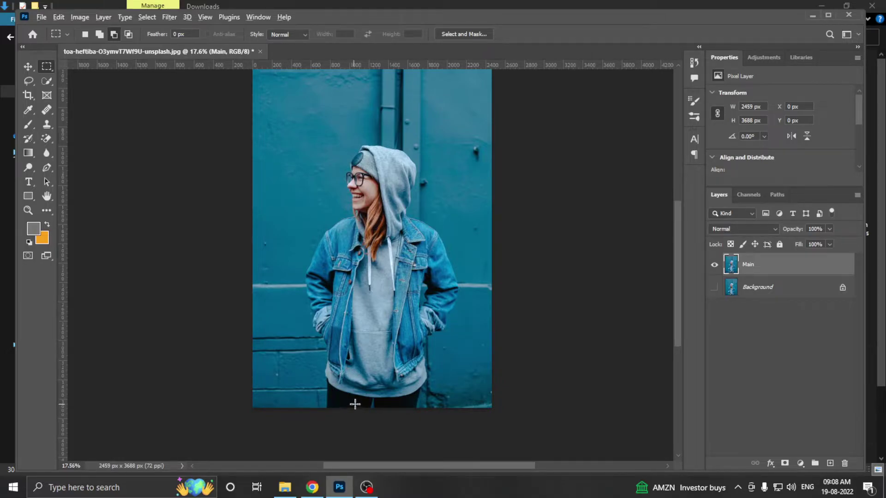
{"action": "right_click", "coordinate": [47, 68]}
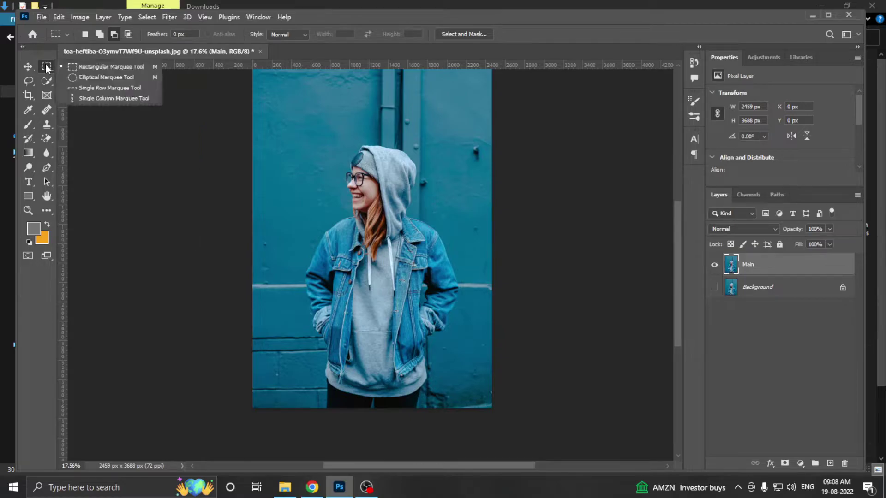
{"action": "left_click", "coordinate": [84, 76]}
{"action": "right_click", "coordinate": [47, 69]}
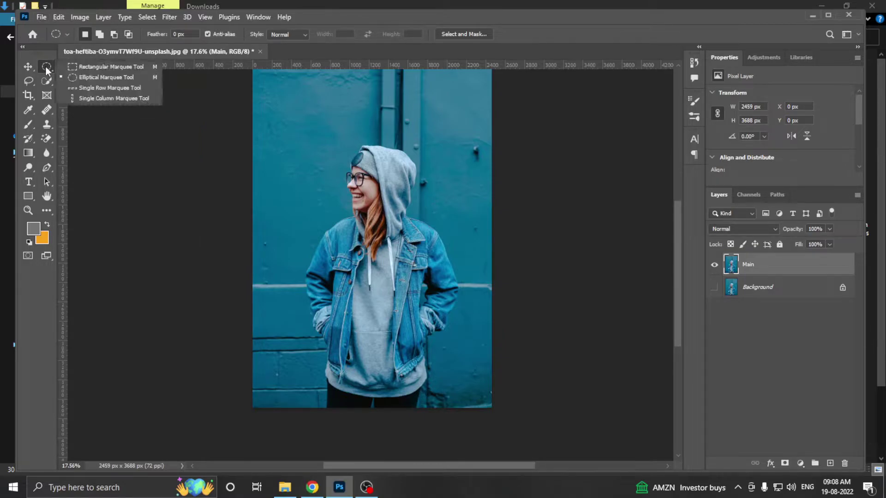
{"action": "left_click", "coordinate": [106, 80]}
- Browse the Lasso and Quick Selection tool flyouts
{"action": "left_click", "coordinate": [30, 80]}
{"action": "right_click", "coordinate": [31, 79]}
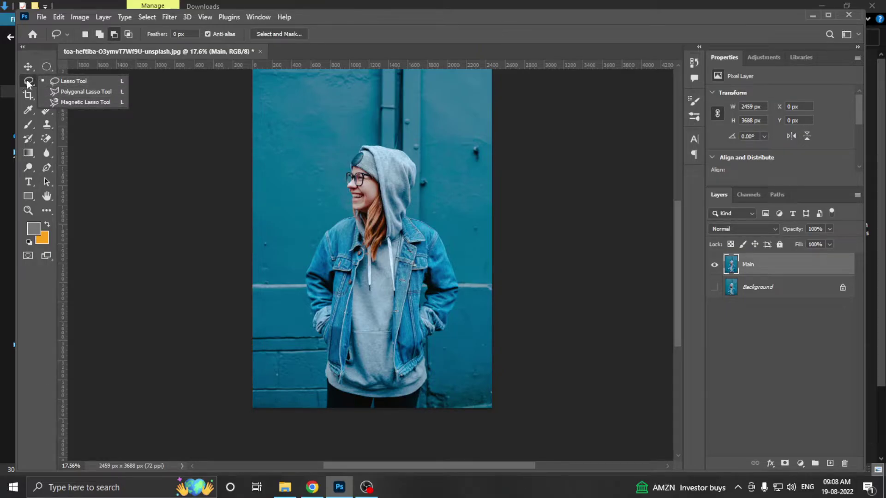
{"action": "left_click", "coordinate": [28, 81]}
{"action": "left_click", "coordinate": [45, 82]}
{"action": "right_click", "coordinate": [45, 81]}
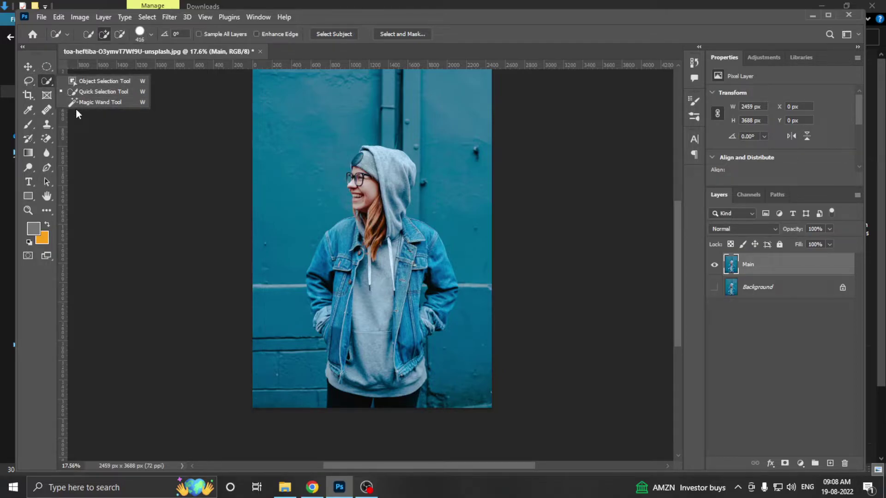
- Select the woman using Object Selection in Rectangle mode by boxing her
{"action": "left_click", "coordinate": [93, 81]}
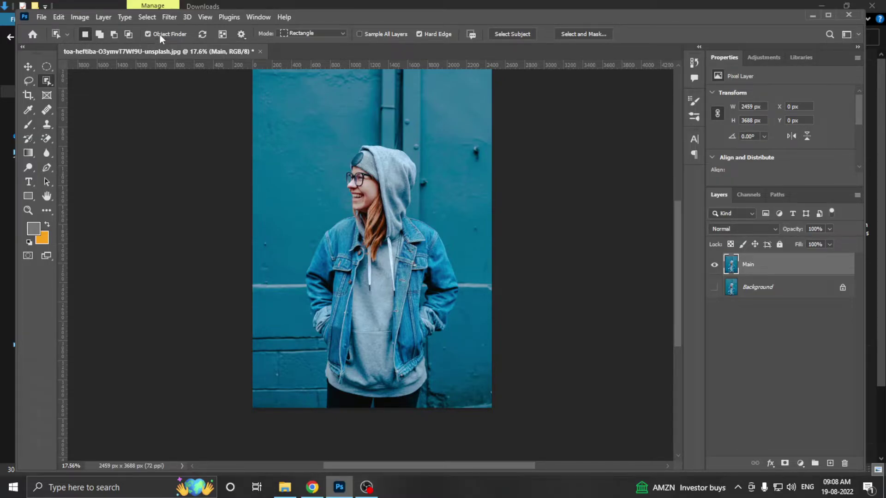
{"action": "left_click", "coordinate": [331, 33]}
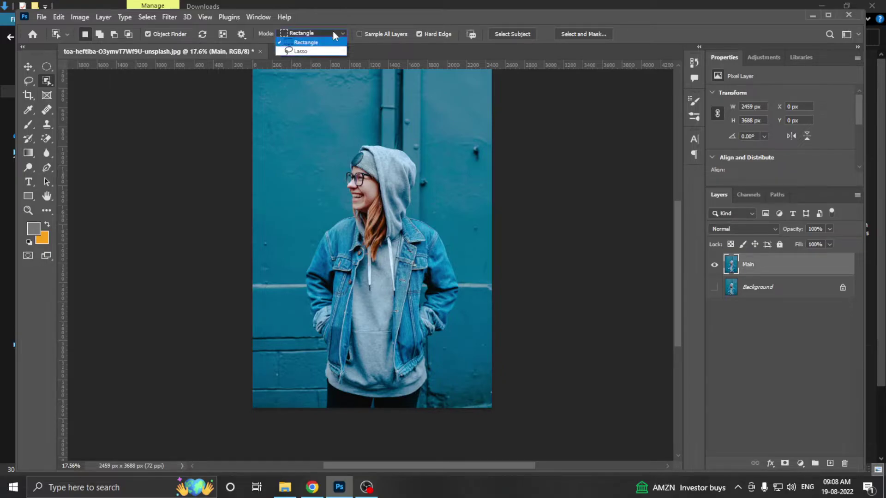
{"action": "left_click", "coordinate": [288, 51]}
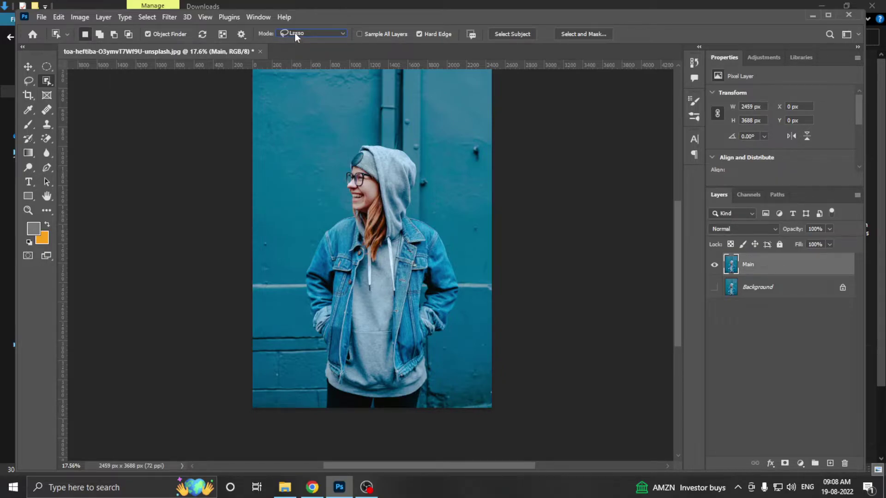
{"action": "left_click", "coordinate": [294, 32]}
{"action": "left_click", "coordinate": [298, 41]}
{"action": "left_click_drag", "start_coordinate": [290, 139], "coordinate": [464, 409]}
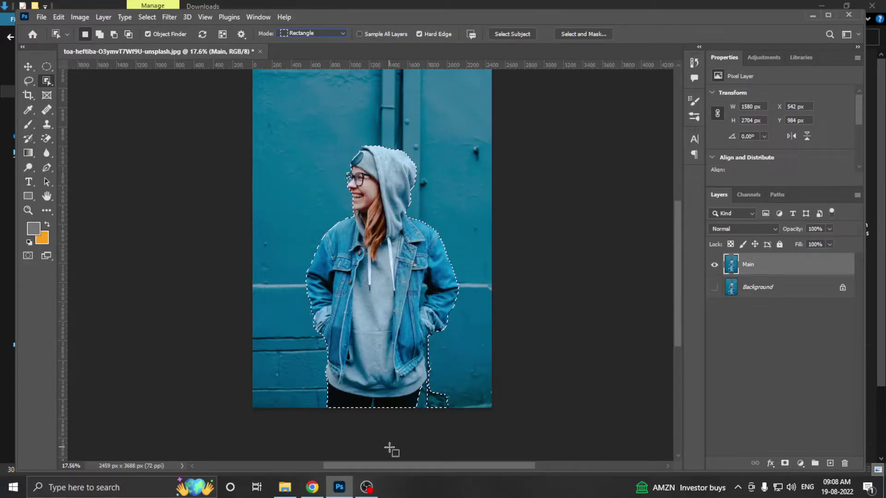
- Deselect and retry Object Selection in Lasso mode, tracing loosely around the woman
{"action": "left_click", "coordinate": [155, 18]}
{"action": "left_click", "coordinate": [158, 38]}
{"action": "left_click", "coordinate": [307, 33]}
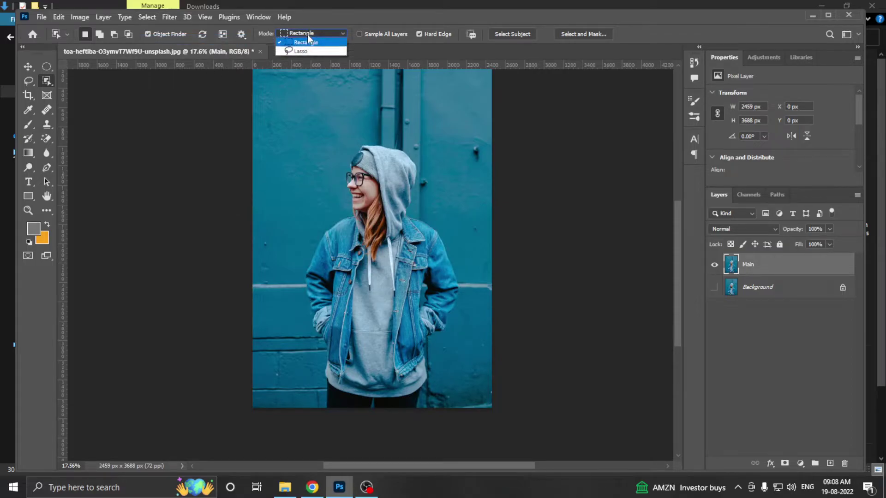
{"action": "left_click", "coordinate": [300, 50]}
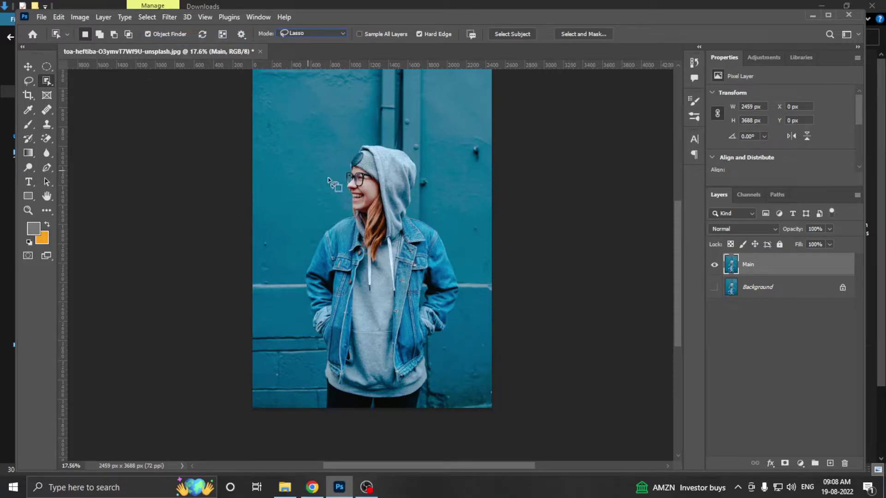
{"action": "left_click_drag", "start_coordinate": [388, 134], "coordinate": [423, 163]}
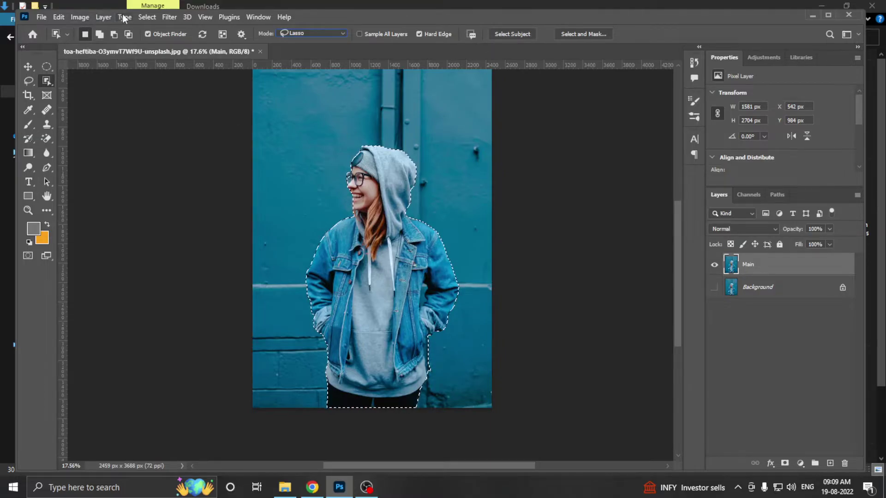
- Deselect, then use Select Subject to select the woman and zoom in on her jacket
{"action": "left_click", "coordinate": [147, 17]}
{"action": "left_click", "coordinate": [152, 37]}
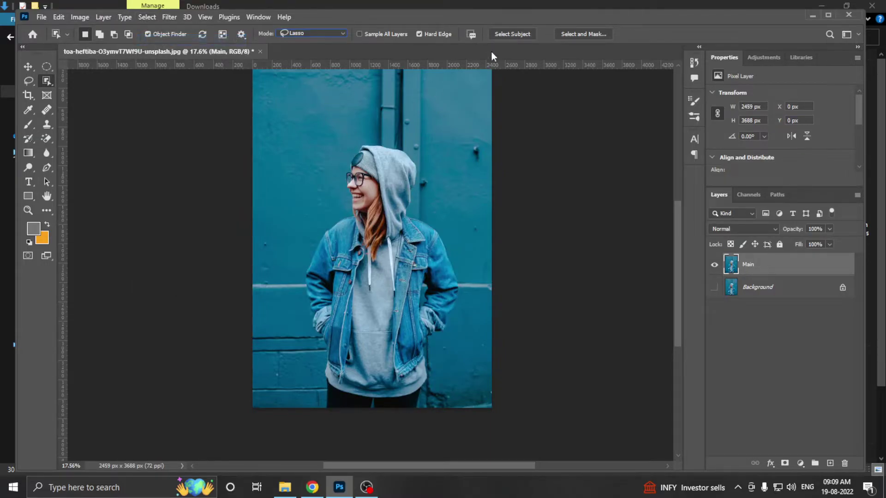
{"action": "left_click", "coordinate": [505, 35]}
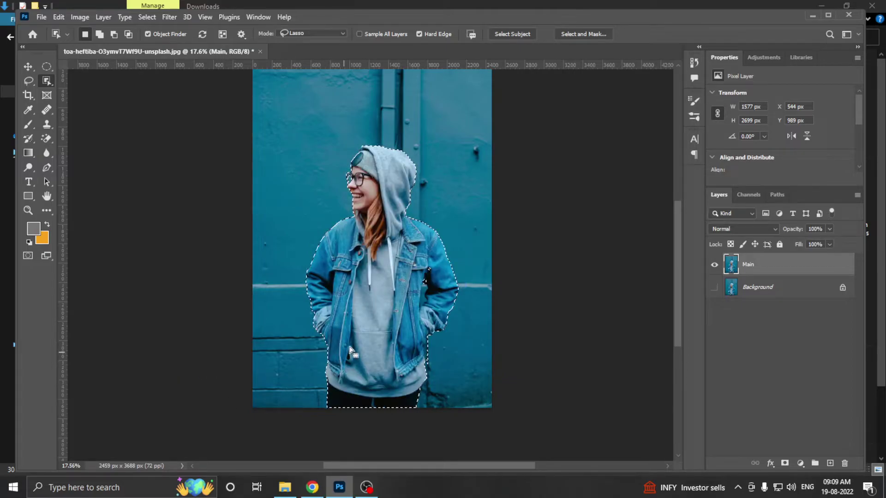
{"action": "scroll", "coordinate": [350, 350], "scroll_direction": "up", "scroll_amount": 3}
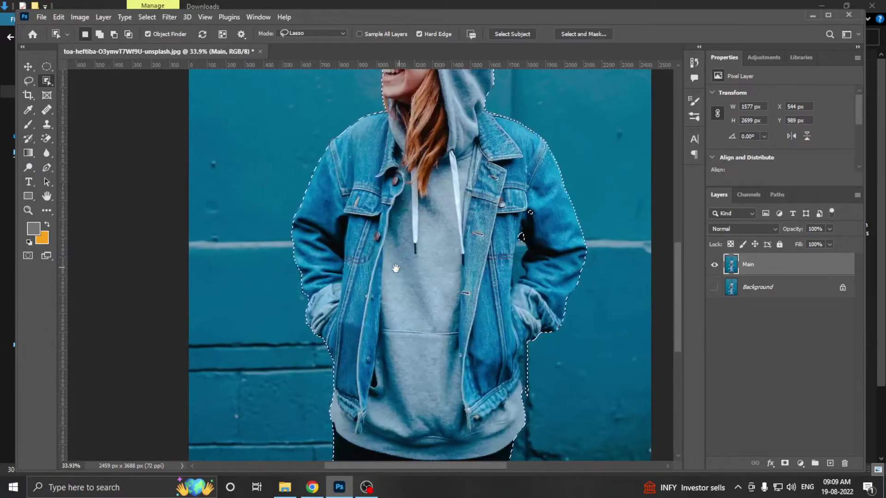
{"action": "left_click_drag", "start_coordinate": [334, 271], "coordinate": [320, 286]}
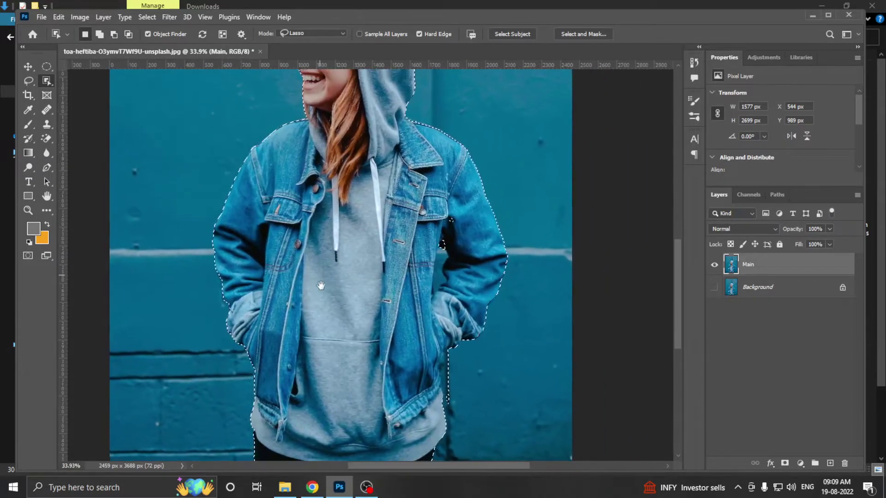
{"action": "scroll", "coordinate": [415, 277], "scroll_direction": "up", "scroll_amount": 2}
{"action": "scroll", "coordinate": [397, 286], "scroll_direction": "up", "scroll_amount": 2}
{"action": "scroll", "coordinate": [406, 231], "scroll_direction": "up", "scroll_amount": 2}
{"action": "scroll", "coordinate": [383, 240], "scroll_direction": "up", "scroll_amount": 2}
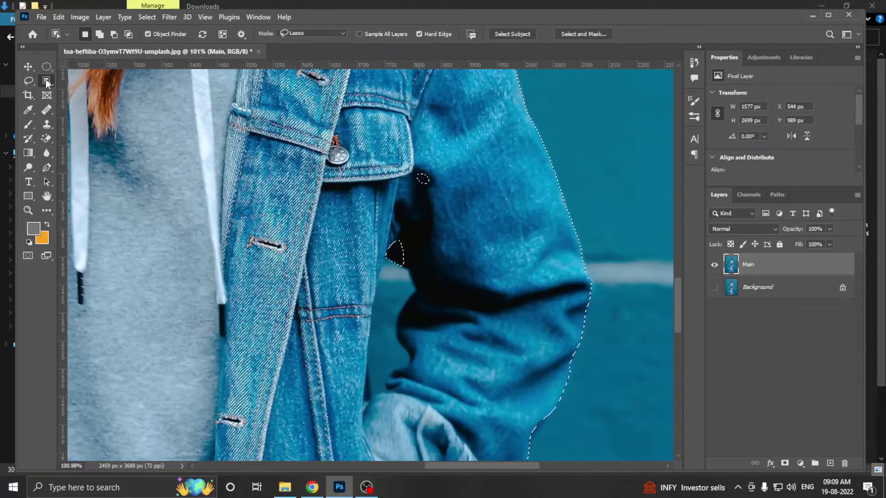
{"action": "right_click", "coordinate": [45, 79]}
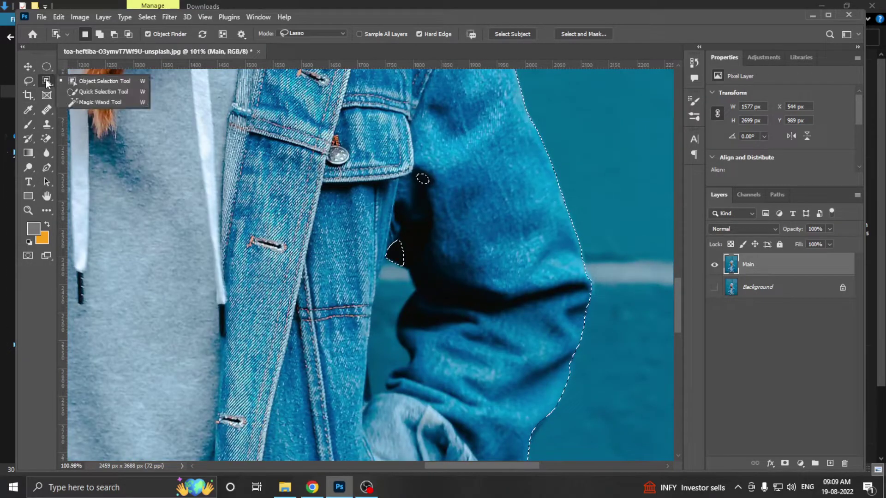
- With a smaller Quick Selection brush, remove the stray patches under the arm in Subtract mode
{"action": "left_click", "coordinate": [81, 89]}
{"action": "left_click_drag", "start_coordinate": [347, 234], "coordinate": [294, 219]}
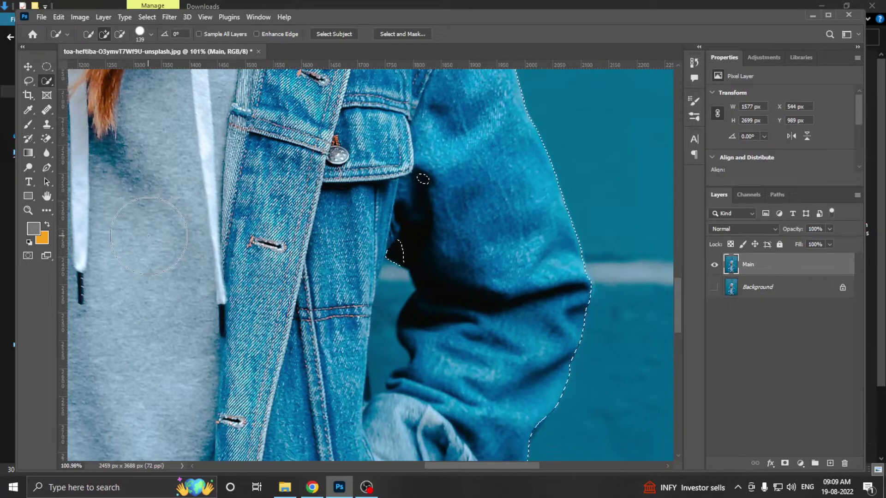
{"action": "left_click_drag", "start_coordinate": [405, 217], "coordinate": [409, 199]}
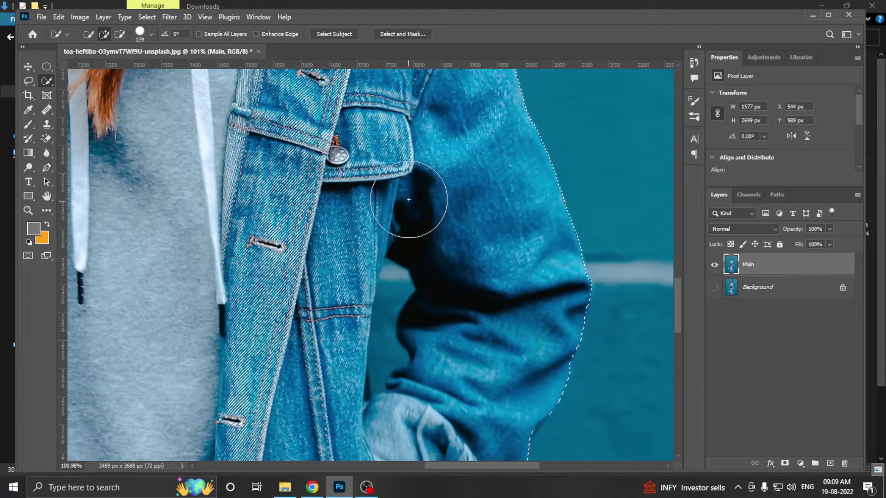
{"action": "scroll", "coordinate": [396, 277], "scroll_direction": "down", "scroll_amount": 3}
{"action": "scroll", "coordinate": [461, 231], "scroll_direction": "down", "scroll_amount": 2}
{"action": "scroll", "coordinate": [401, 306], "scroll_direction": "down", "scroll_amount": 1}
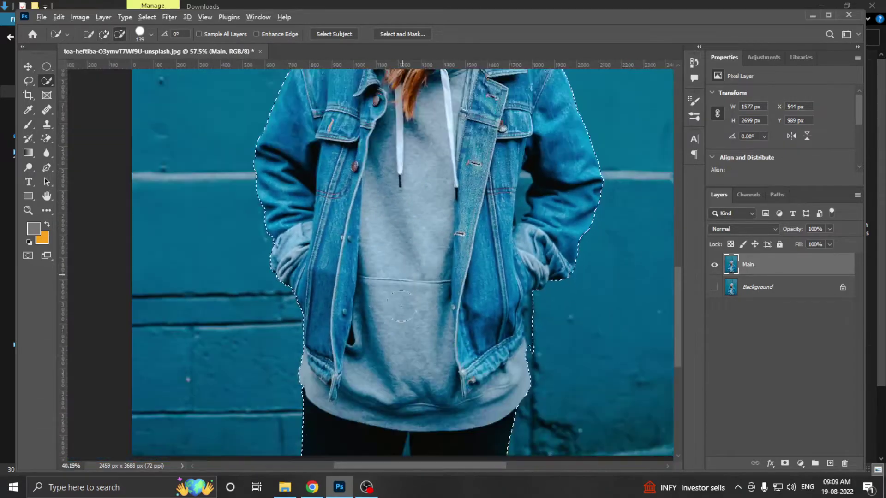
{"action": "scroll", "coordinate": [376, 212], "scroll_direction": "up", "scroll_amount": 1}
{"action": "scroll", "coordinate": [544, 239], "scroll_direction": "up", "scroll_amount": 2}
{"action": "scroll", "coordinate": [494, 228], "scroll_direction": "up", "scroll_amount": 2}
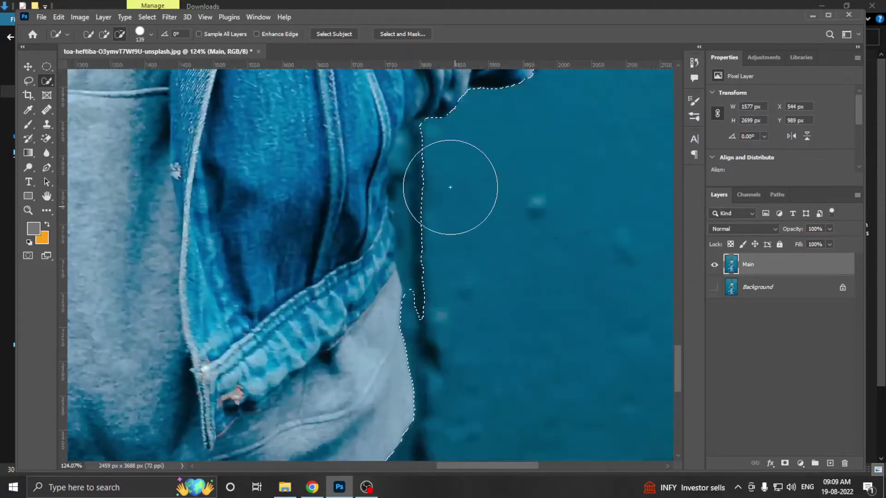
{"action": "left_click", "coordinate": [119, 35]}
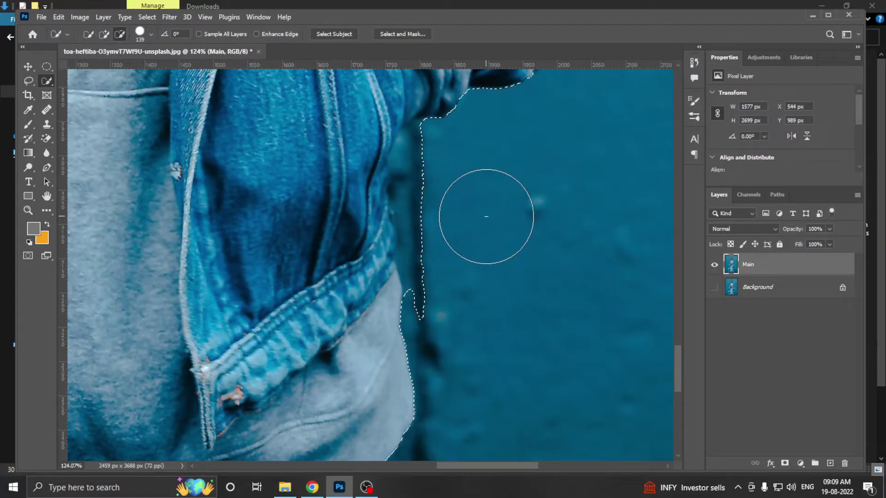
- Set the Quick Selection brush to 153 px and trim the selection back to the jacket edge
{"action": "left_click", "coordinate": [152, 34]}
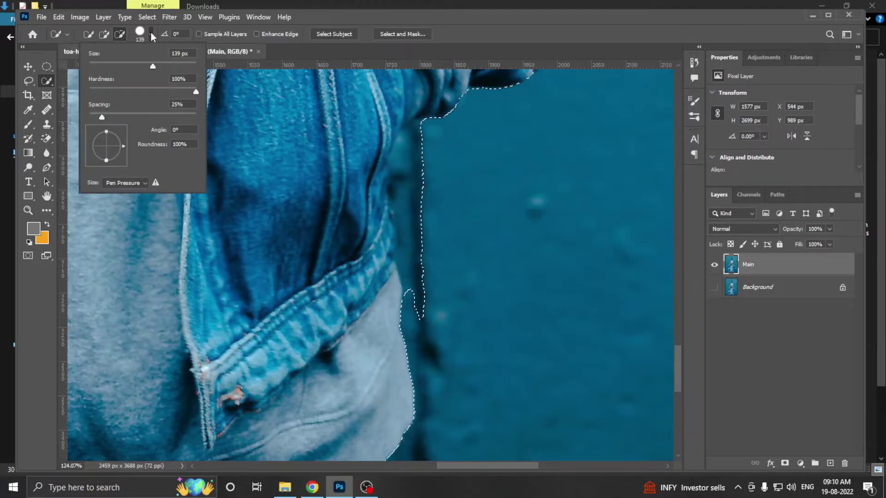
{"action": "left_click", "coordinate": [151, 34]}
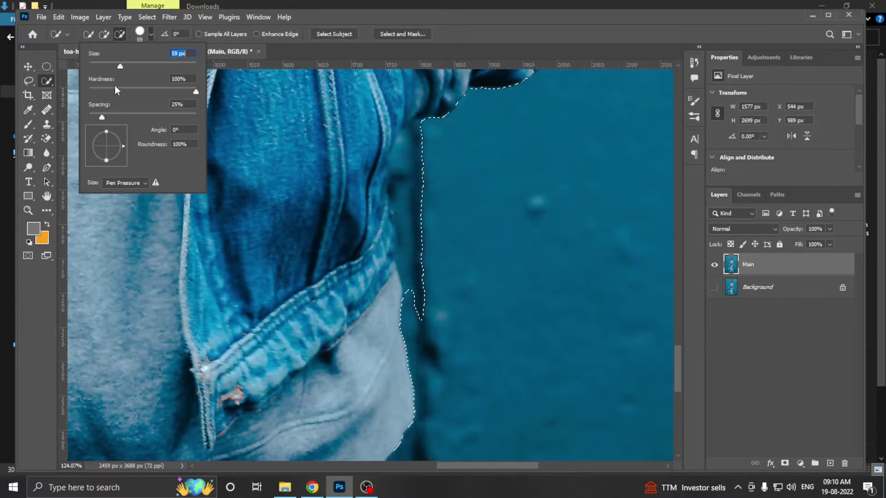
{"action": "left_click_drag", "start_coordinate": [158, 67], "coordinate": [156, 67]}
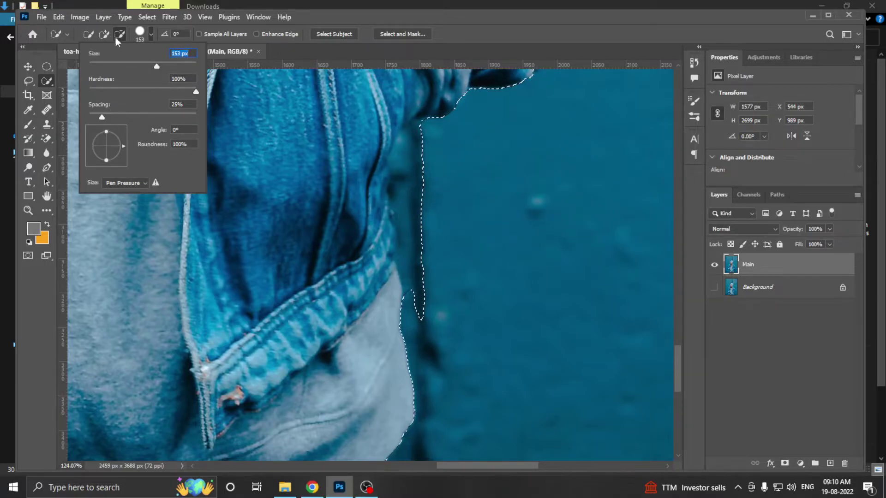
{"action": "key", "text": "Return"}
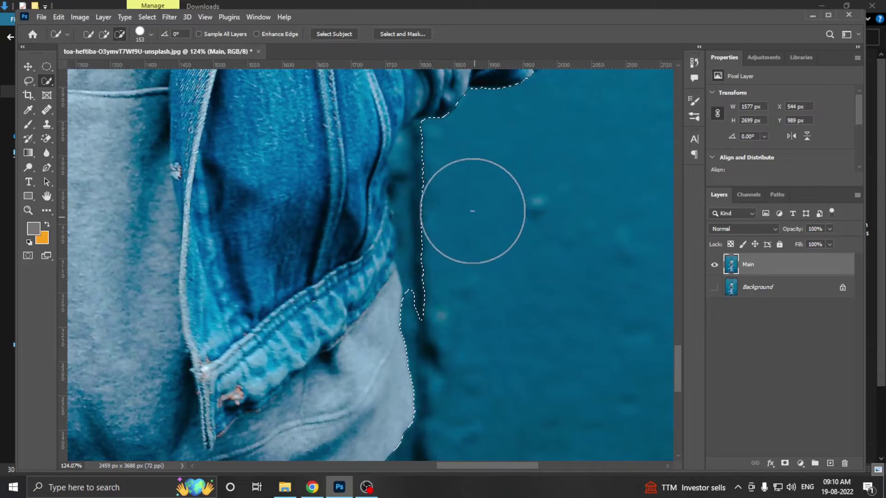
{"action": "left_click", "coordinate": [462, 202]}
{"action": "left_click", "coordinate": [451, 184]}
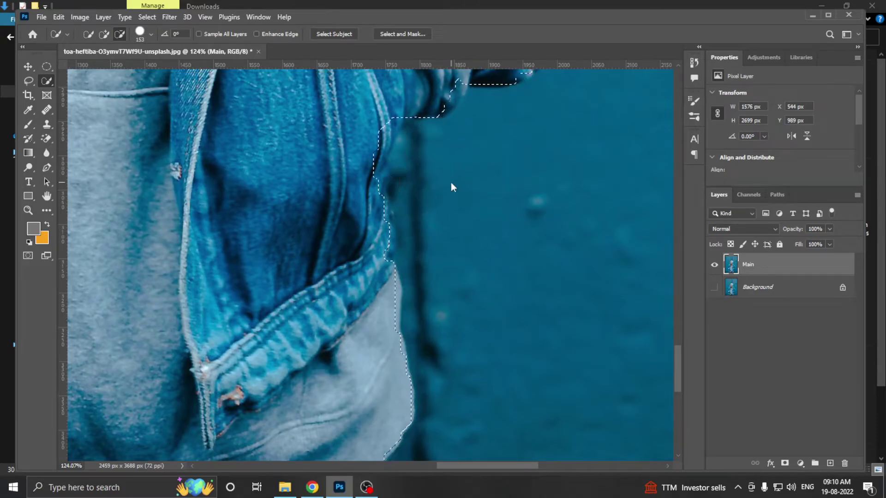
{"action": "scroll", "coordinate": [351, 159], "scroll_direction": "up", "scroll_amount": 2}
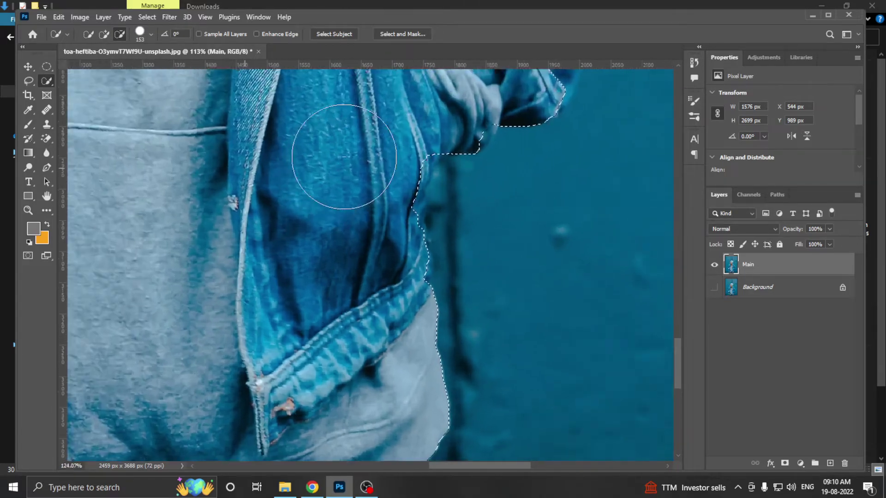
{"action": "scroll", "coordinate": [373, 167], "scroll_direction": "up", "scroll_amount": 1}
- Add along the jacket's right edge, then subtract the wall beside it with a smaller brush
{"action": "left_click", "coordinate": [104, 34]}
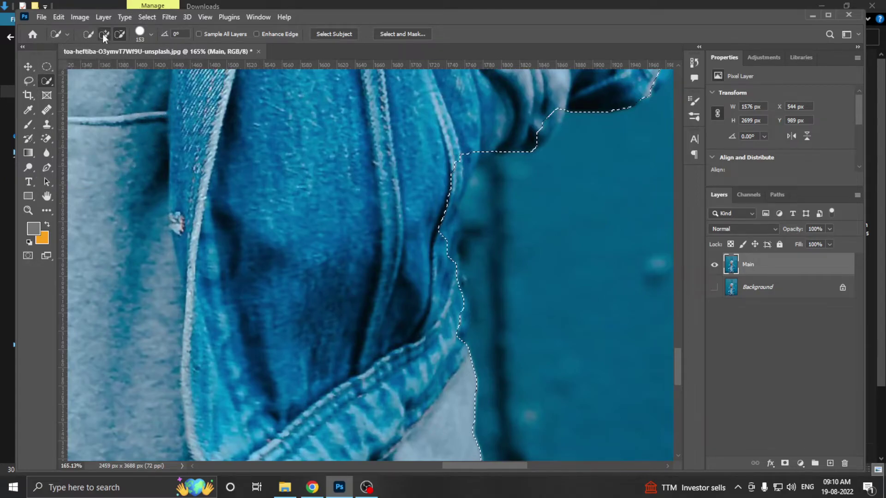
{"action": "left_click_drag", "start_coordinate": [392, 178], "coordinate": [376, 249]}
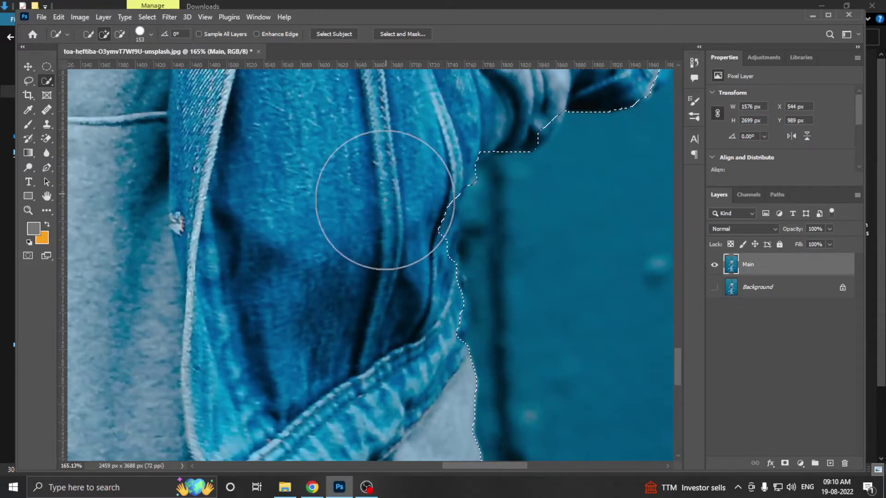
{"action": "left_click", "coordinate": [542, 241]}
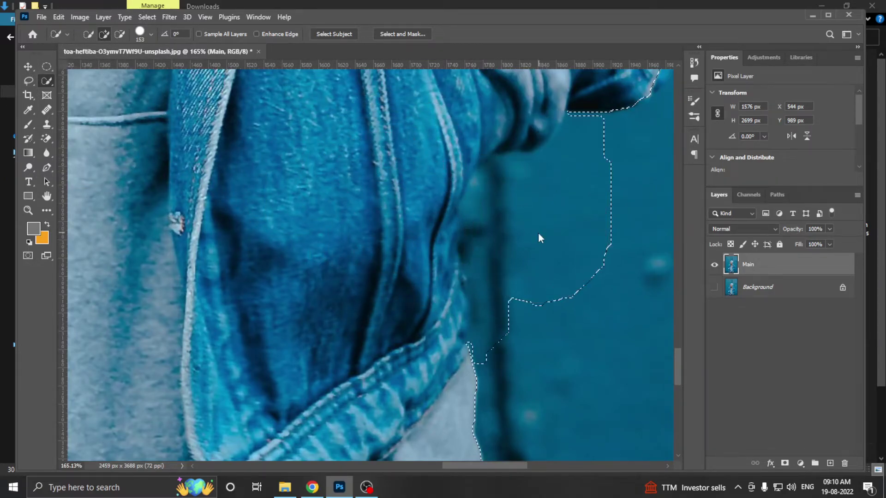
{"action": "scroll", "coordinate": [498, 236], "scroll_direction": "down", "scroll_amount": 2}
{"action": "scroll", "coordinate": [508, 230], "scroll_direction": "down", "scroll_amount": 1}
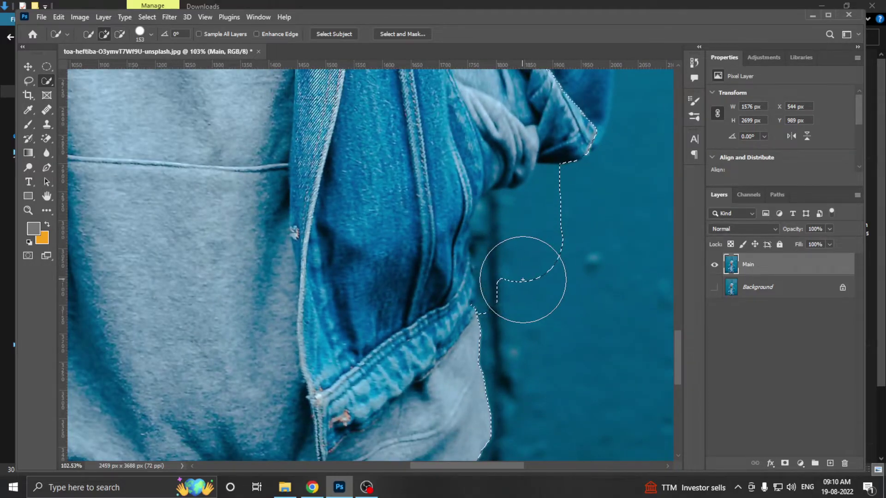
{"action": "key", "text": "bracketleft"}
{"action": "key", "text": "bracketleft"}
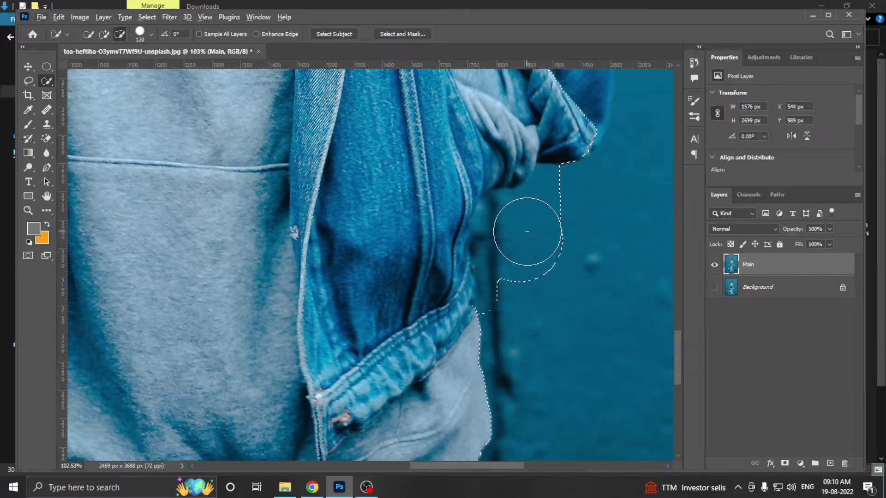
{"action": "key", "text": "alt"}
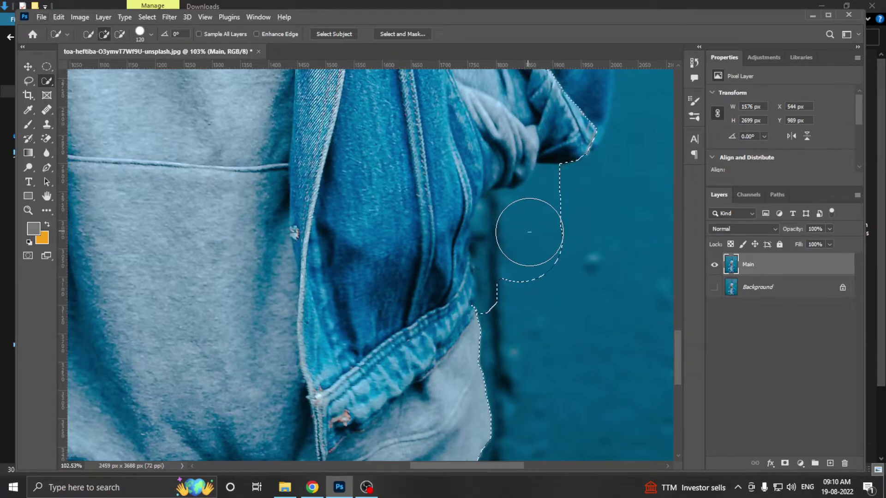
{"action": "key", "text": "alt"}
{"action": "left_click_drag", "start_coordinate": [538, 246], "coordinate": [515, 268]}
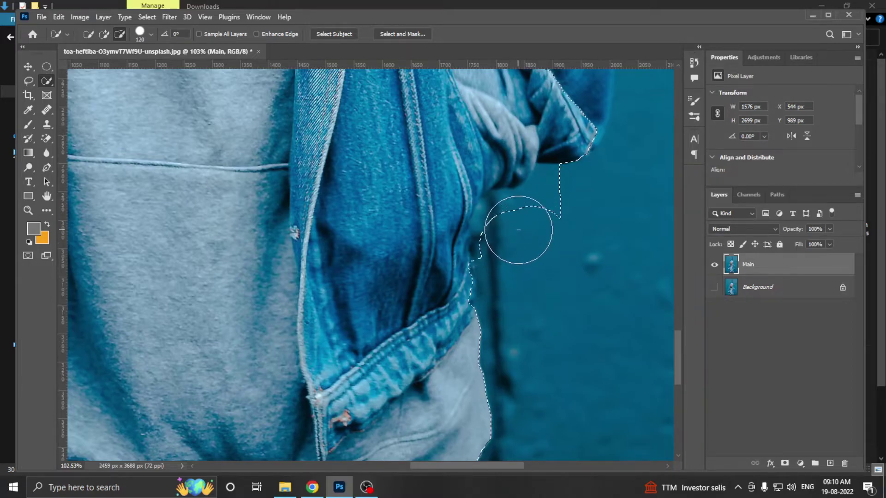
{"action": "left_click_drag", "start_coordinate": [510, 231], "coordinate": [512, 229]}
- Extend the selection down the lower sleeve on the right of the image
{"action": "scroll", "coordinate": [512, 230], "scroll_direction": "up", "scroll_amount": 2, "text": "alt"}
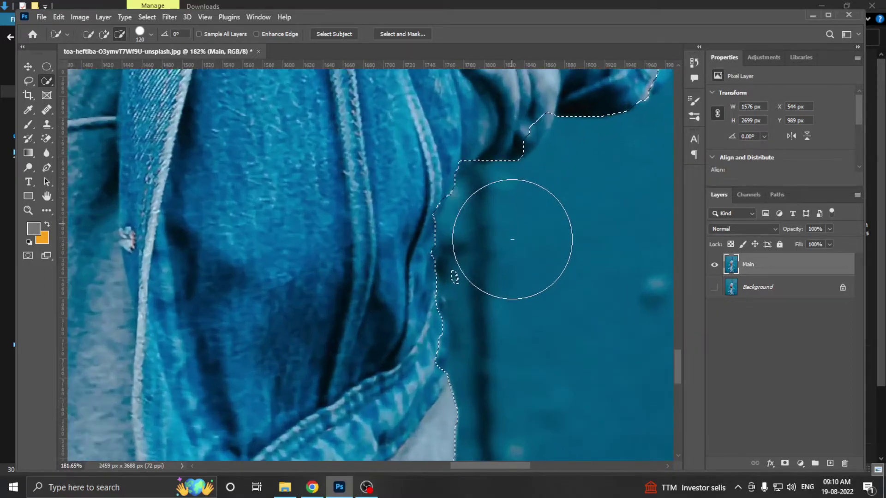
{"action": "scroll", "coordinate": [512, 229], "scroll_direction": "up", "scroll_amount": 2, "text": "alt"}
{"action": "scroll", "coordinate": [383, 208], "scroll_direction": "up", "scroll_amount": 2, "text": "alt"}
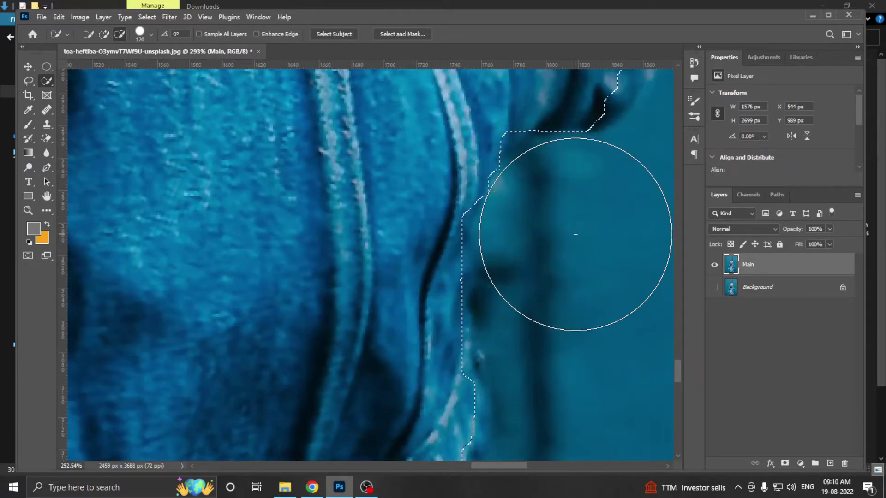
{"action": "scroll", "coordinate": [568, 277], "scroll_direction": "down", "scroll_amount": 2, "text": "alt"}
{"action": "scroll", "coordinate": [493, 168], "scroll_direction": "up", "scroll_amount": 2, "text": "alt"}
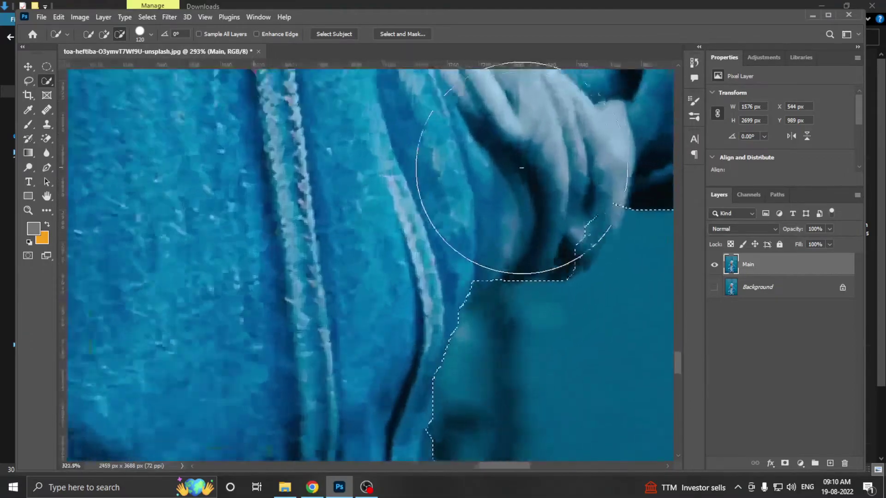
{"action": "scroll", "coordinate": [526, 174], "scroll_direction": "down", "scroll_amount": 1, "text": "alt"}
{"action": "scroll", "coordinate": [484, 192], "scroll_direction": "down", "scroll_amount": 1, "text": "alt"}
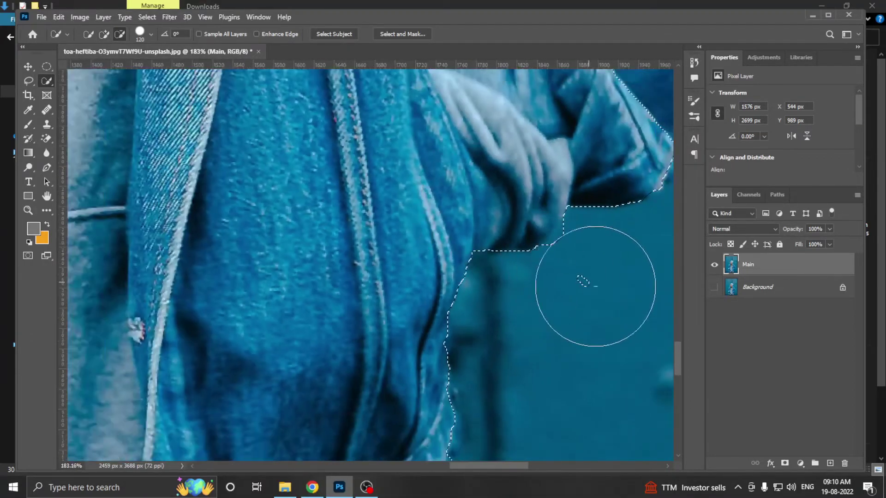
{"action": "scroll", "coordinate": [438, 260], "scroll_direction": "down", "scroll_amount": 2, "text": "alt"}
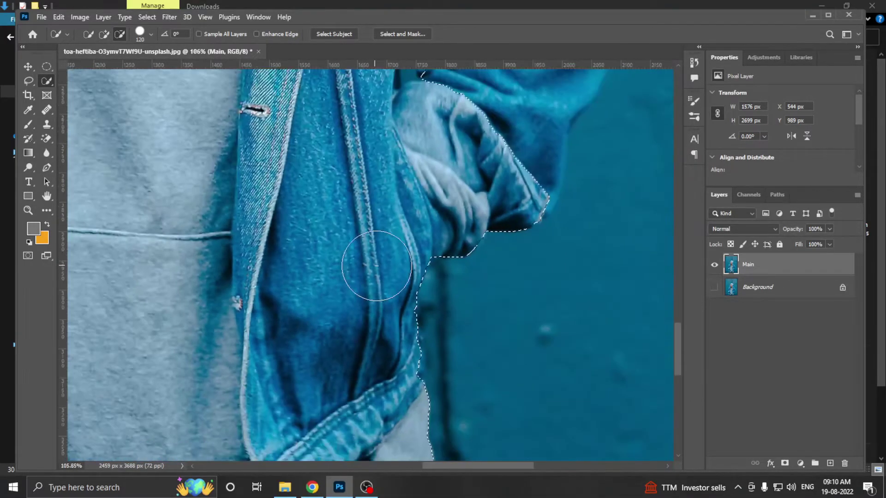
{"action": "left_click_drag", "start_coordinate": [442, 317], "coordinate": [439, 331]}
{"action": "scroll", "coordinate": [439, 330], "scroll_direction": "down", "scroll_amount": 3, "text": "alt"}
{"action": "scroll", "coordinate": [439, 331], "scroll_direction": "up", "scroll_amount": 2, "text": "alt"}
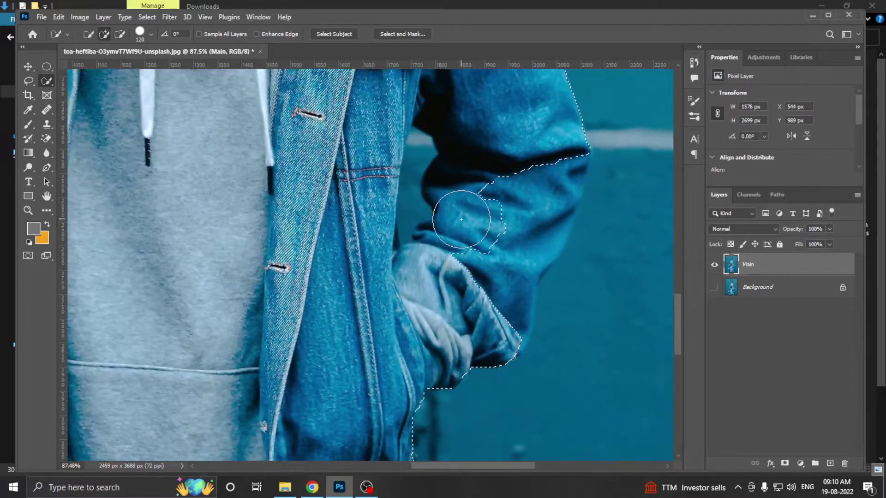
{"action": "mouse_move", "coordinate": [525, 189]}
{"action": "left_mouse_down"}
{"action": "mouse_move", "coordinate": [554, 173]}
{"action": "mouse_move", "coordinate": [501, 263]}
{"action": "mouse_move", "coordinate": [504, 306]}
{"action": "mouse_move", "coordinate": [494, 312]}
{"action": "mouse_move", "coordinate": [505, 306]}
{"action": "mouse_move", "coordinate": [501, 314]}
{"action": "left_mouse_up"}
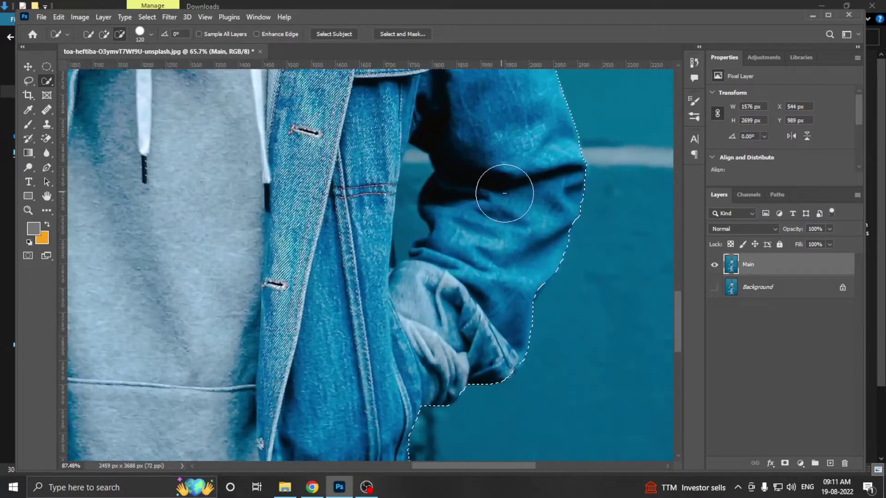
- Resize the brush with [ and ] and tighten the selection edge around the cuff
{"action": "left_click_drag", "start_coordinate": [512, 189], "coordinate": [447, 275]}
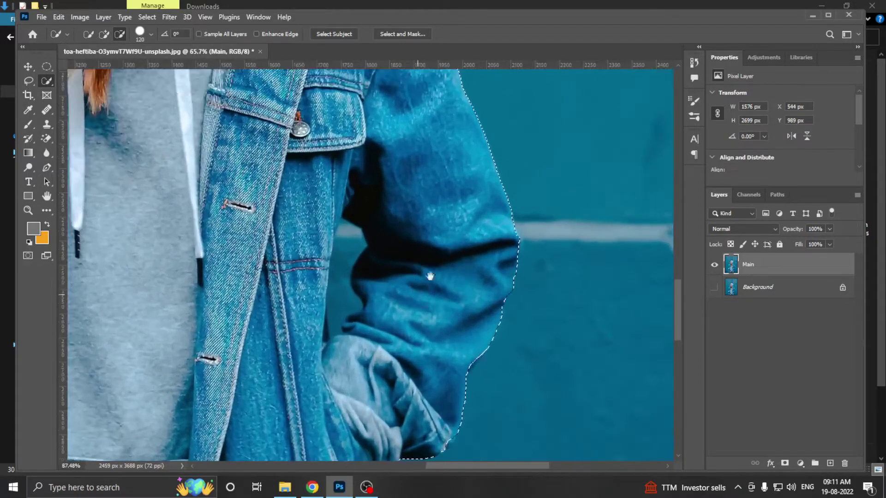
{"action": "scroll", "coordinate": [302, 107], "scroll_direction": "down", "scroll_amount": 2}
{"action": "left_click", "coordinate": [138, 40]}
{"action": "key", "text": "Escape"}
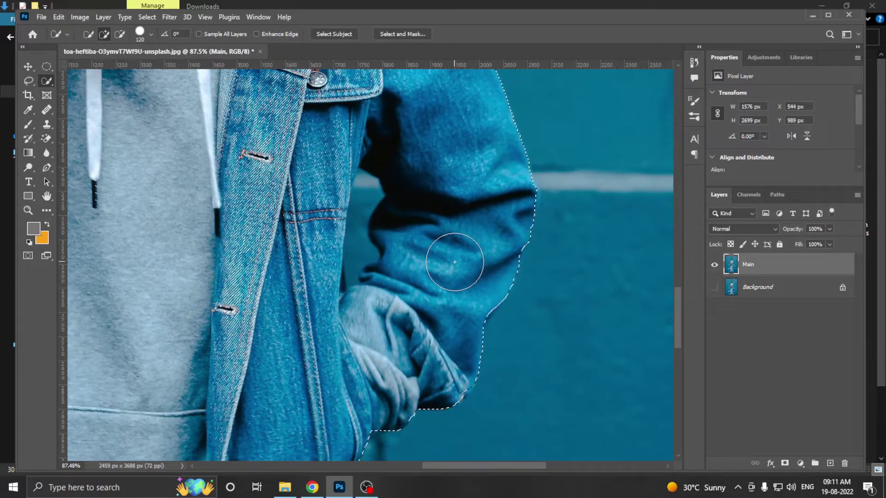
{"action": "key", "text": "bracketright"}
{"action": "key", "text": "bracketright"}
{"action": "key", "text": "bracketright"}
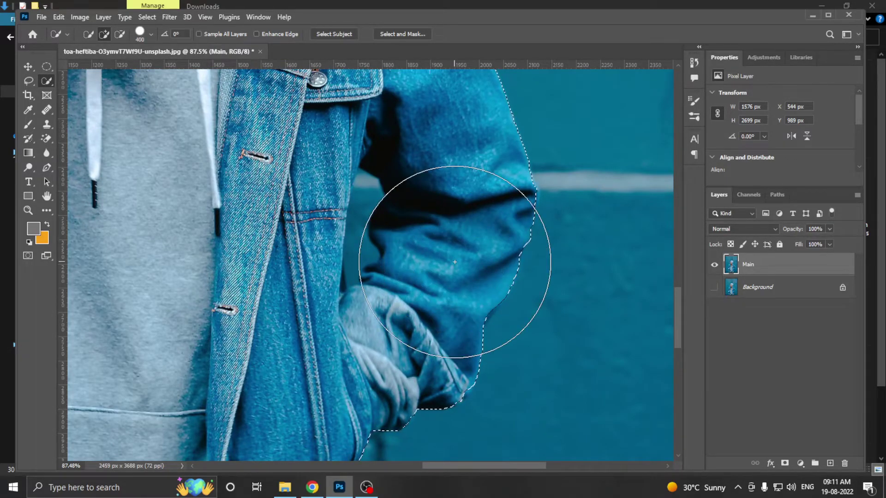
{"action": "key", "text": "bracketright"}
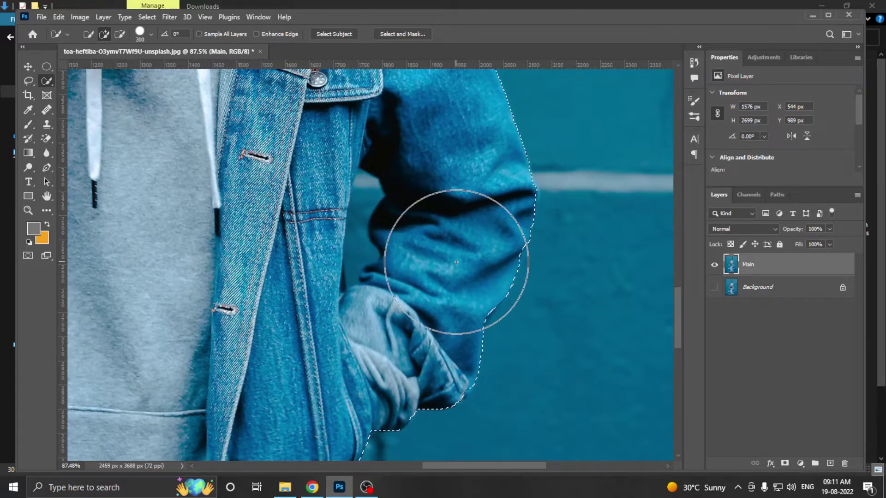
{"action": "key", "text": "bracketright"}
{"action": "key", "text": "bracketright"}
{"action": "key", "text": "bracketright"}
{"action": "key", "text": "bracketleft"}
{"action": "key", "text": "bracketleft"}
{"action": "key", "text": "bracketleft"}
{"action": "key", "text": "bracketleft"}
{"action": "key", "text": "bracketleft"}
{"action": "key", "text": "bracketleft"}
{"action": "key", "text": "bracketleft"}
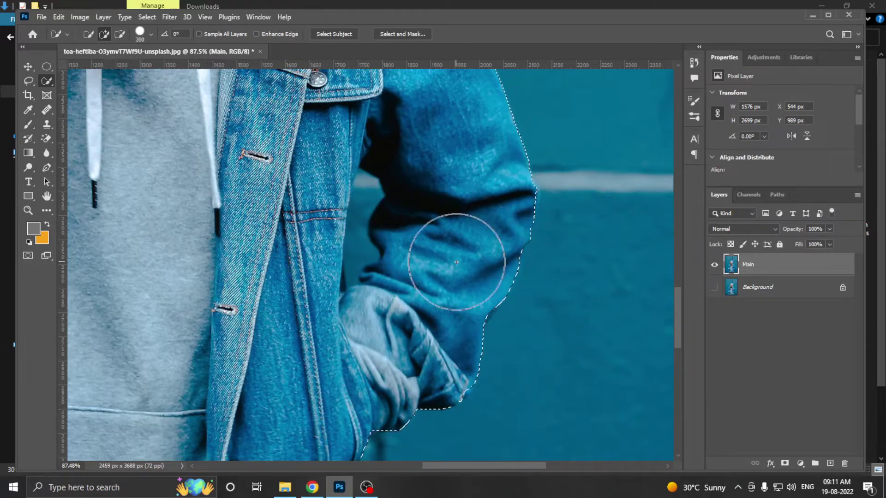
{"action": "key", "text": "bracketright"}
{"action": "key", "text": "bracketright"}
{"action": "key", "text": "bracketright"}
{"action": "key", "text": "bracketleft"}
{"action": "key", "text": "bracketleft"}
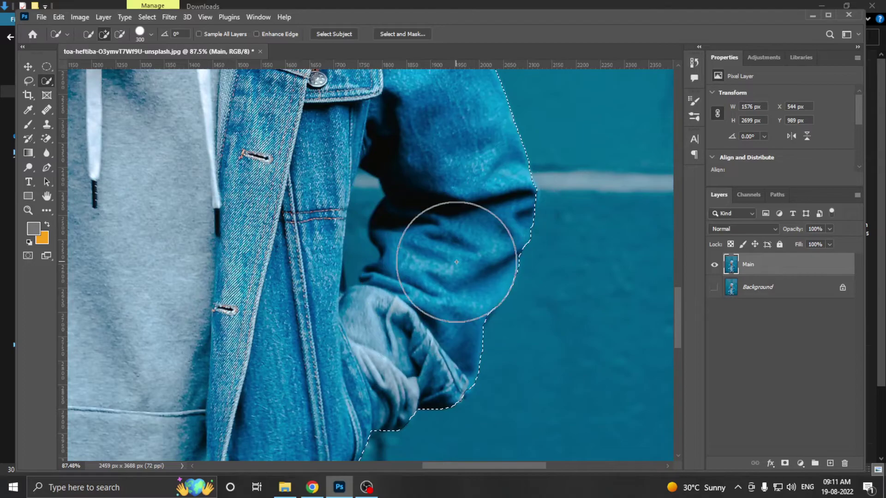
{"action": "key", "text": "bracketleft"}
{"action": "key", "text": "bracketleft"}
{"action": "key", "text": "bracketleft"}
{"action": "key", "text": "bracketleft"}
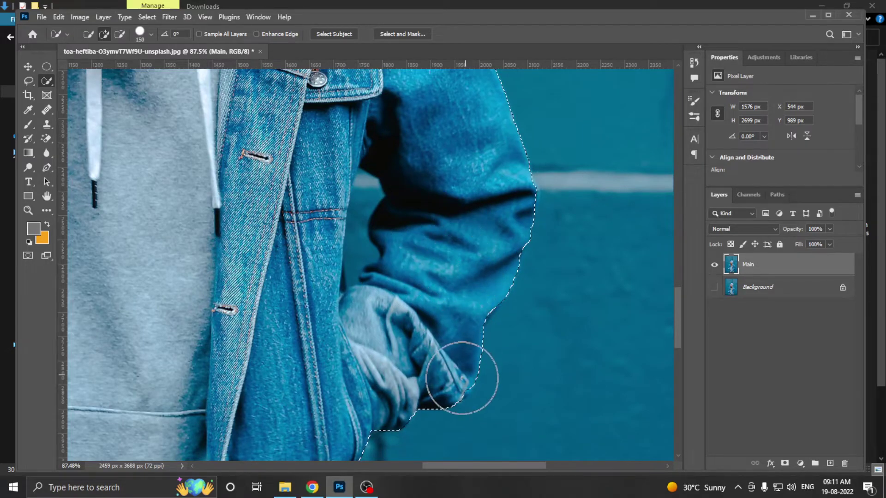
{"action": "scroll", "coordinate": [443, 387], "scroll_direction": "up", "scroll_amount": 5}
{"action": "scroll", "coordinate": [443, 386], "scroll_direction": "up", "scroll_amount": 2}
{"action": "key", "text": "bracketleft"}
{"action": "key", "text": "bracketleft"}
{"action": "key", "text": "bracketleft"}
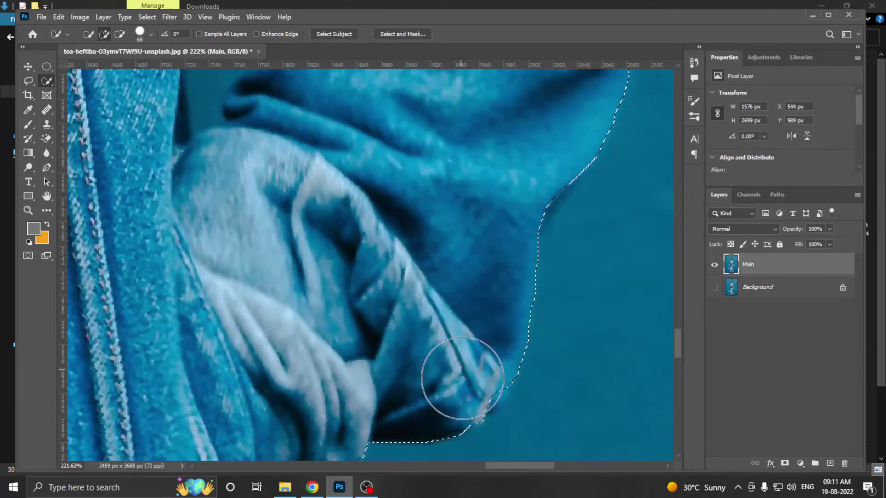
{"action": "mouse_move", "coordinate": [462, 378]}
{"action": "left_mouse_down"}
{"action": "mouse_move", "coordinate": [538, 366]}
{"action": "mouse_move", "coordinate": [459, 380]}
{"action": "left_mouse_up"}
{"action": "scroll", "coordinate": [431, 385], "scroll_direction": "down", "scroll_amount": 3}
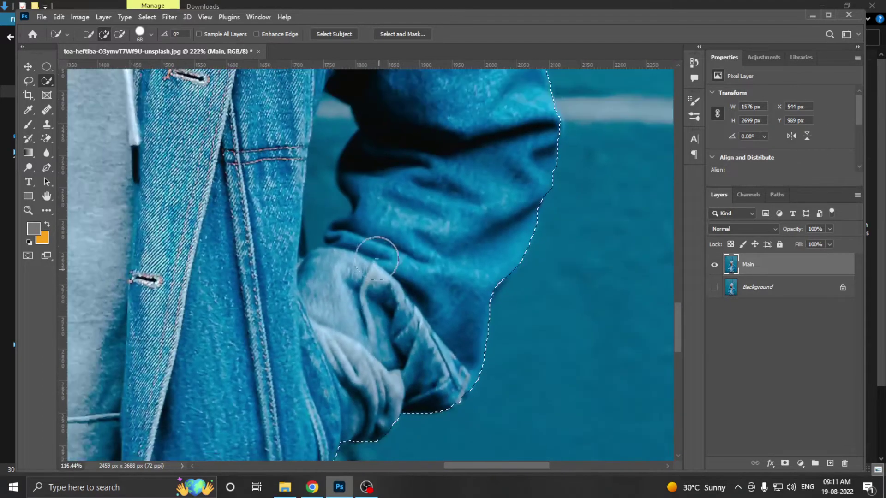
{"action": "scroll", "coordinate": [443, 311], "scroll_direction": "down", "scroll_amount": 1}
{"action": "scroll", "coordinate": [439, 291], "scroll_direction": "down", "scroll_amount": 1}
- Zoom onto the mouth and chin and refine the selection edge there with a smaller brush
{"action": "scroll", "coordinate": [504, 390], "scroll_direction": "down", "scroll_amount": 1}
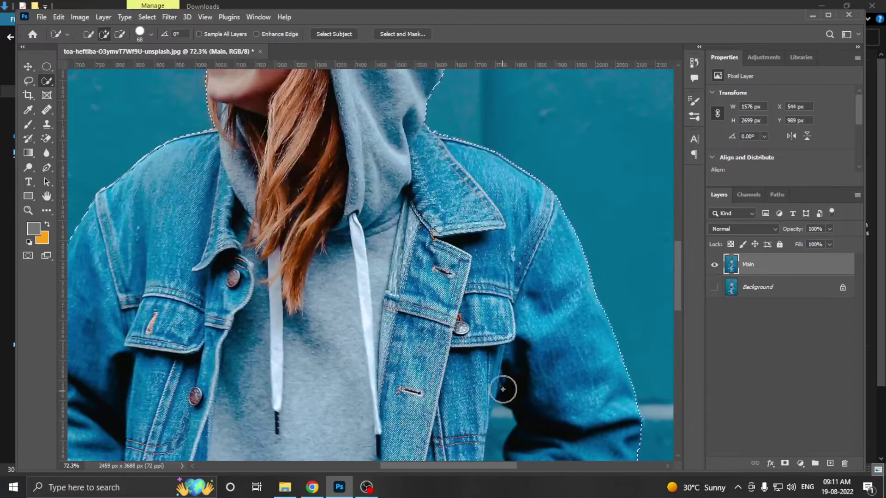
{"action": "scroll", "coordinate": [382, 201], "scroll_direction": "down", "scroll_amount": 1}
{"action": "scroll", "coordinate": [461, 240], "scroll_direction": "up", "scroll_amount": 2}
{"action": "scroll", "coordinate": [482, 255], "scroll_direction": "up", "scroll_amount": 3}
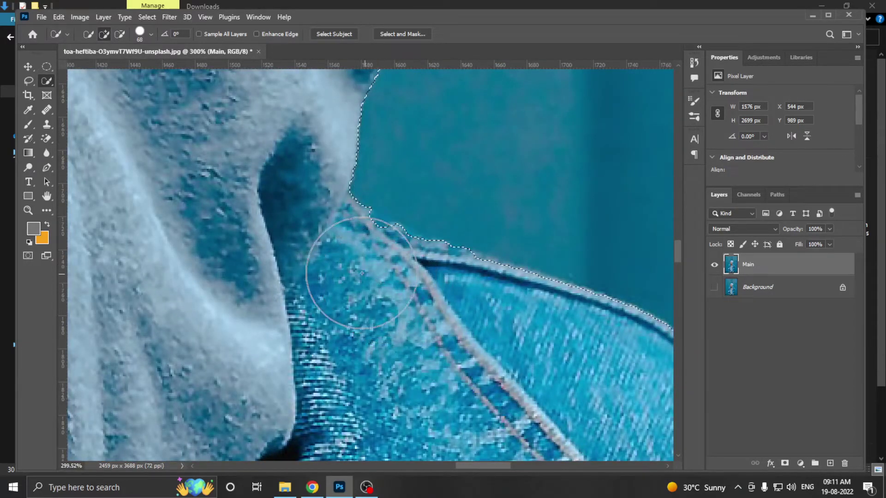
{"action": "scroll", "coordinate": [374, 282], "scroll_direction": "down", "scroll_amount": 2}
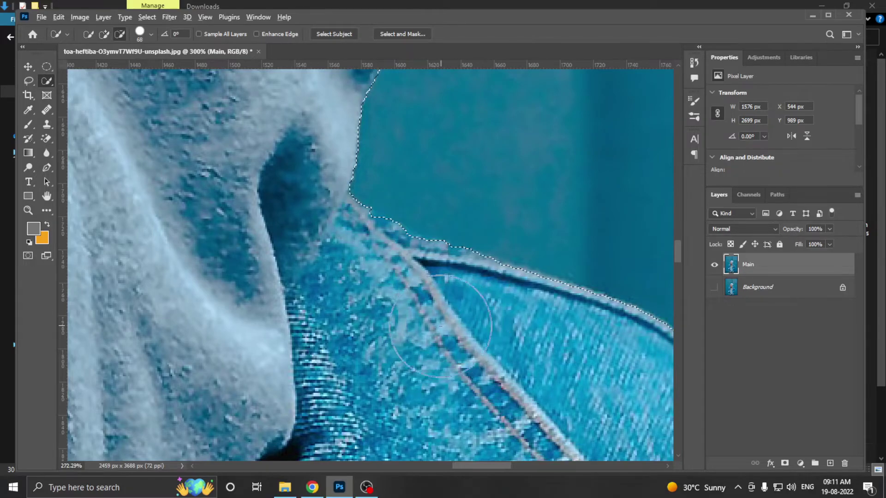
{"action": "scroll", "coordinate": [371, 264], "scroll_direction": "down", "scroll_amount": 2}
{"action": "scroll", "coordinate": [350, 280], "scroll_direction": "down", "scroll_amount": 2}
{"action": "scroll", "coordinate": [395, 371], "scroll_direction": "up", "scroll_amount": 1}
{"action": "scroll", "coordinate": [475, 247], "scroll_direction": "up", "scroll_amount": 1}
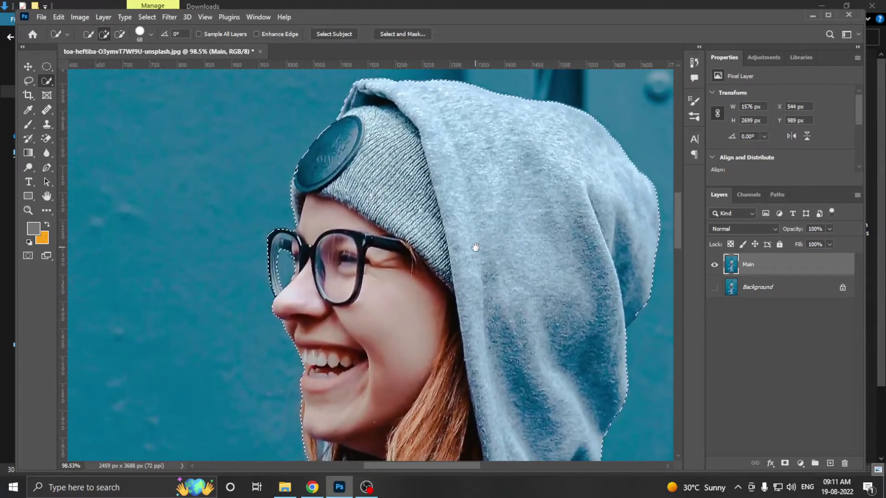
{"action": "scroll", "coordinate": [300, 268], "scroll_direction": "up", "scroll_amount": 2}
{"action": "scroll", "coordinate": [301, 267], "scroll_direction": "up", "scroll_amount": 3}
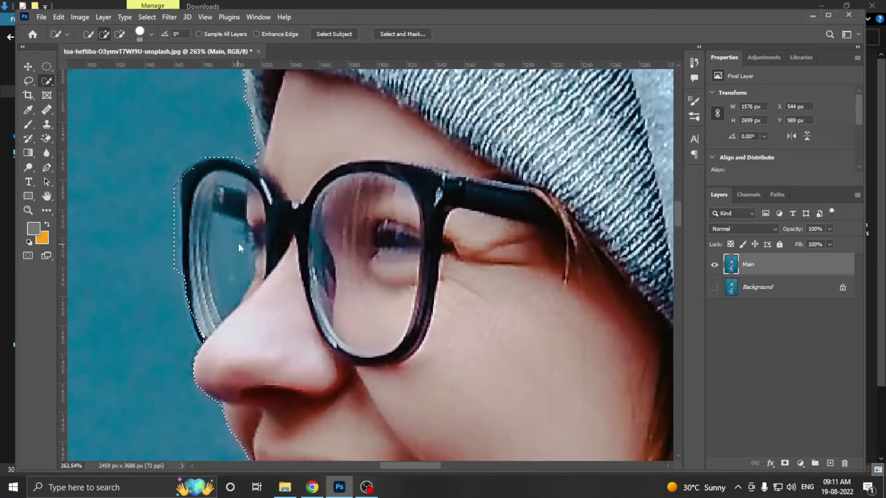
{"action": "scroll", "coordinate": [258, 258], "scroll_direction": "down", "scroll_amount": 5}
{"action": "left_click_drag", "start_coordinate": [321, 325], "coordinate": [270, 129]}
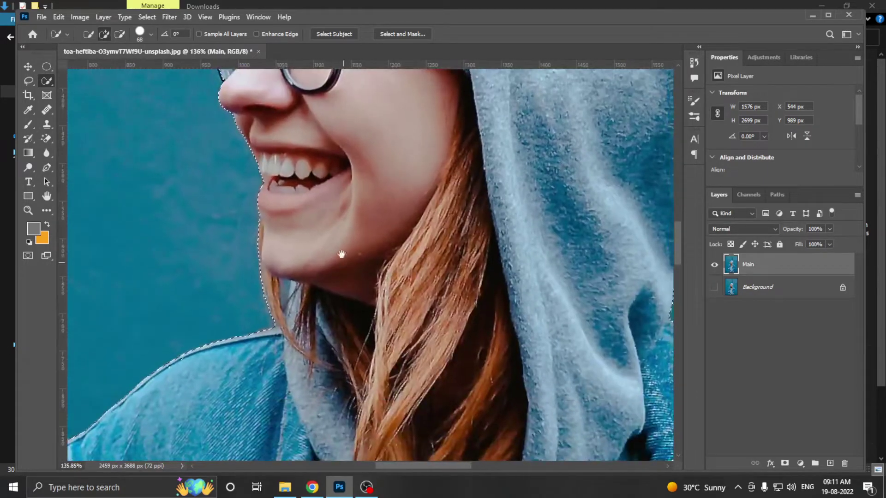
{"action": "scroll", "coordinate": [337, 231], "scroll_direction": "up", "scroll_amount": 5}
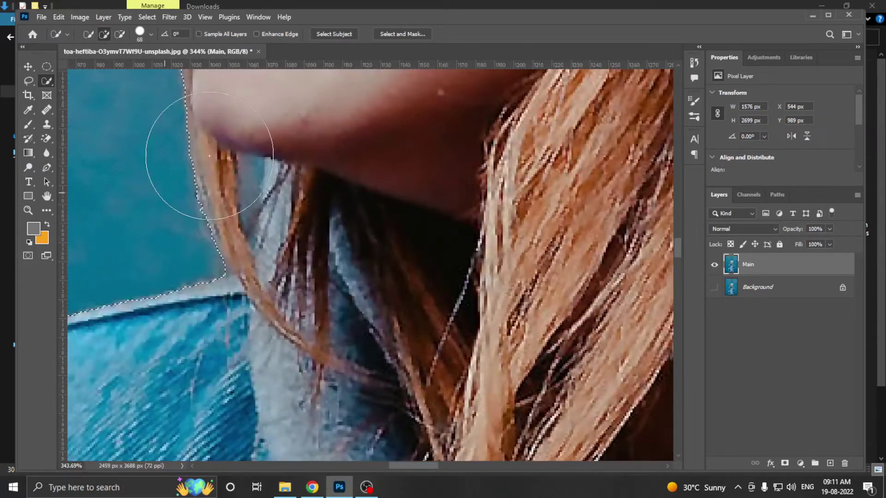
{"action": "right_click", "coordinate": [243, 217], "text": "alt"}
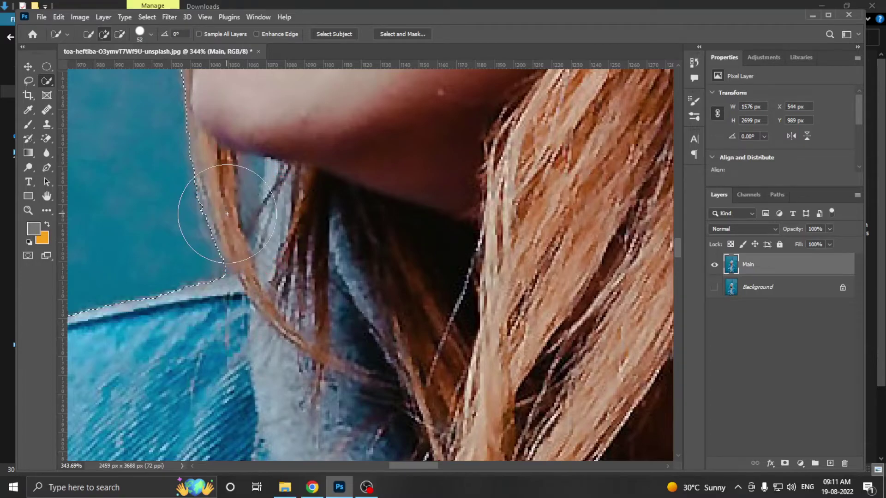
{"action": "right_click", "coordinate": [224, 210], "text": "alt"}
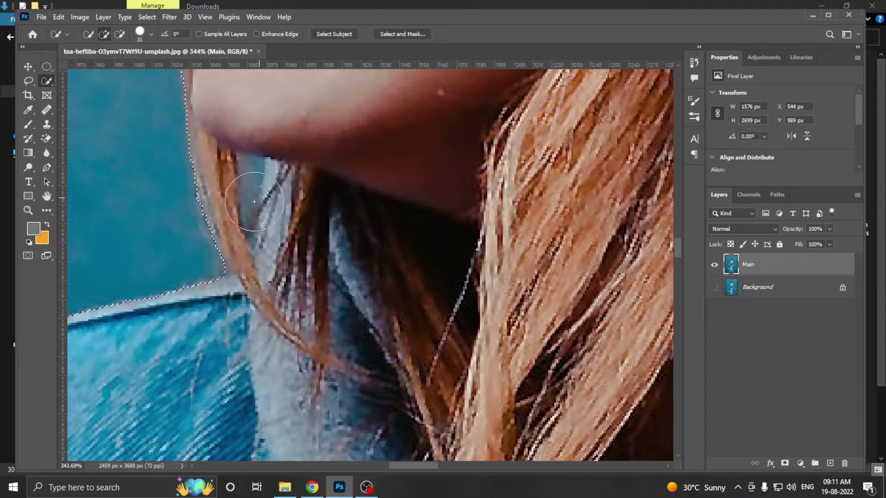
- Fix the gap beside the chin with the Lasso Tool
{"action": "left_click", "coordinate": [24, 81]}
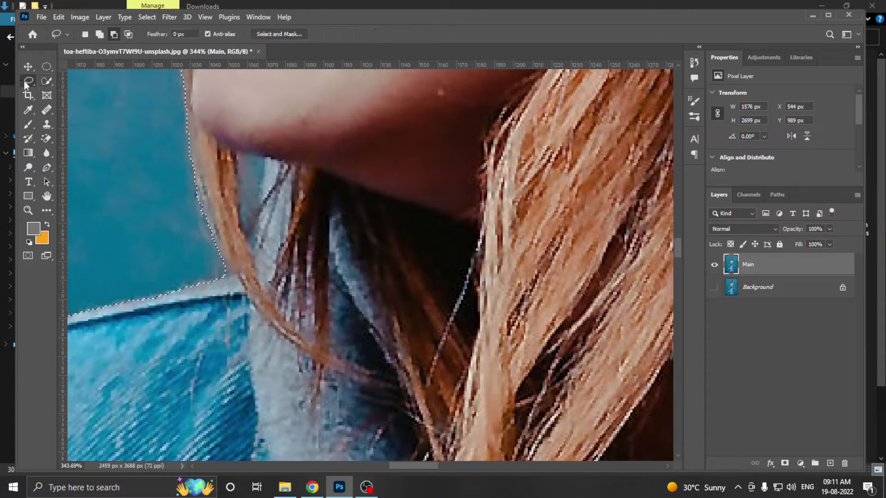
{"action": "left_click", "coordinate": [54, 82]}
{"action": "left_click_drag", "start_coordinate": [237, 153], "coordinate": [261, 158]}
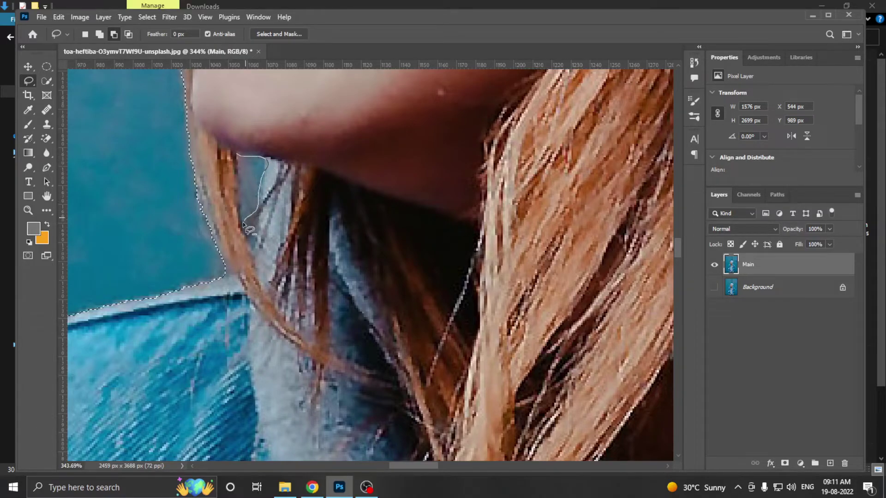
{"action": "left_click_drag", "start_coordinate": [242, 222], "coordinate": [238, 155]}
- Pan down past the jacket shoulder to inspect the sweatshirt hem and legs
{"action": "scroll", "coordinate": [342, 245], "scroll_direction": "down", "scroll_amount": 3}
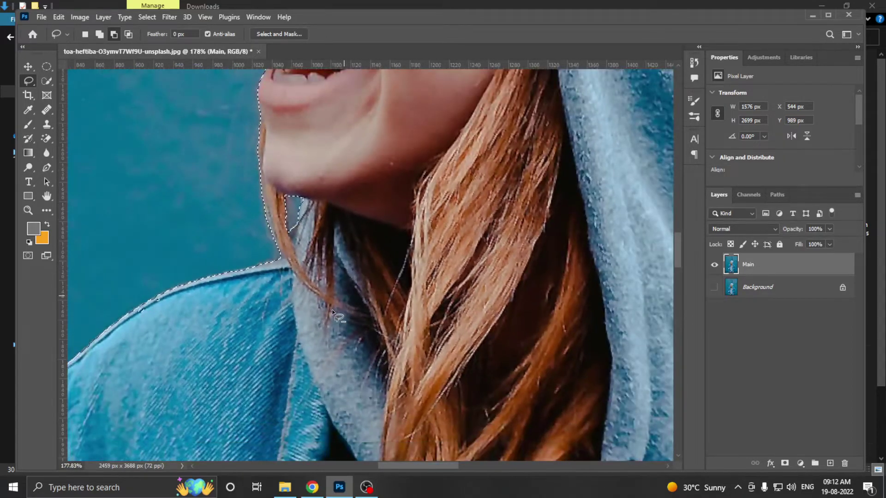
{"action": "left_click_drag", "start_coordinate": [247, 349], "coordinate": [353, 251]}
{"action": "scroll", "coordinate": [304, 239], "scroll_direction": "down", "scroll_amount": 2}
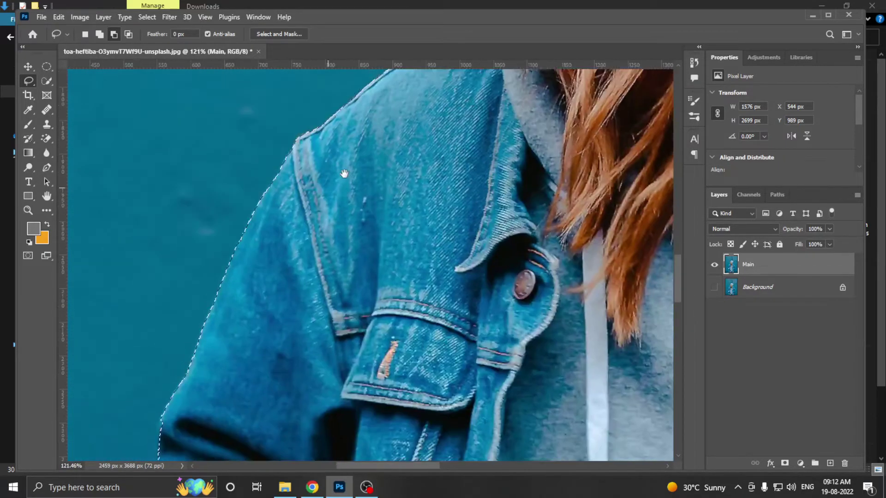
{"action": "scroll", "coordinate": [304, 239], "scroll_direction": "down", "scroll_amount": 3}
{"action": "scroll", "coordinate": [272, 166], "scroll_direction": "down", "scroll_amount": 2}
{"action": "scroll", "coordinate": [277, 213], "scroll_direction": "down", "scroll_amount": 3}
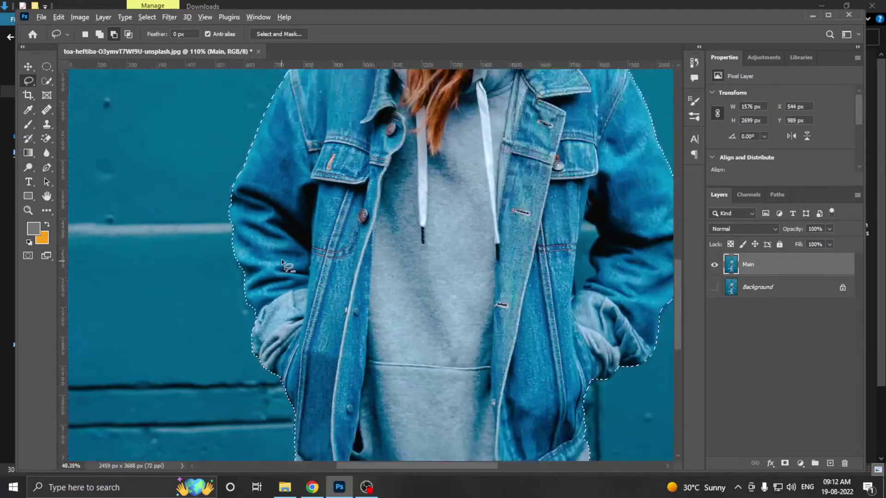
{"action": "left_click_drag", "start_coordinate": [340, 311], "coordinate": [310, 221]}
{"action": "left_click_drag", "start_coordinate": [320, 336], "coordinate": [300, 194]}
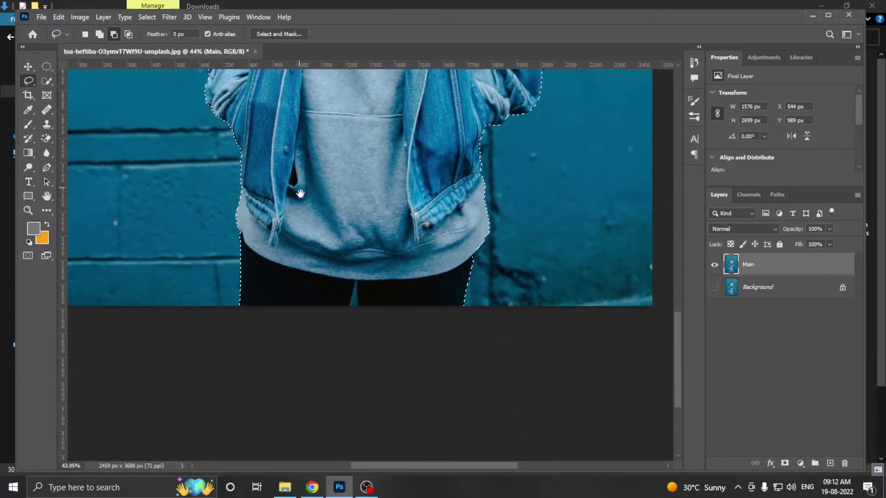
{"action": "scroll", "coordinate": [340, 312], "scroll_direction": "up", "scroll_amount": 3}
{"action": "scroll", "coordinate": [340, 311], "scroll_direction": "up", "scroll_amount": 4}
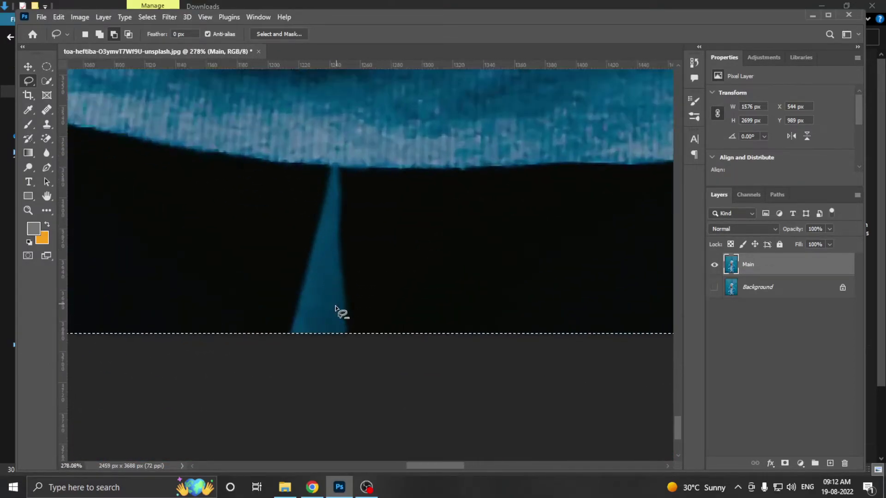
- Switch to the Polygonal Lasso and cut the wall sliver between the legs from the selection
{"action": "right_click", "coordinate": [31, 80]}
{"action": "left_click", "coordinate": [73, 91]}
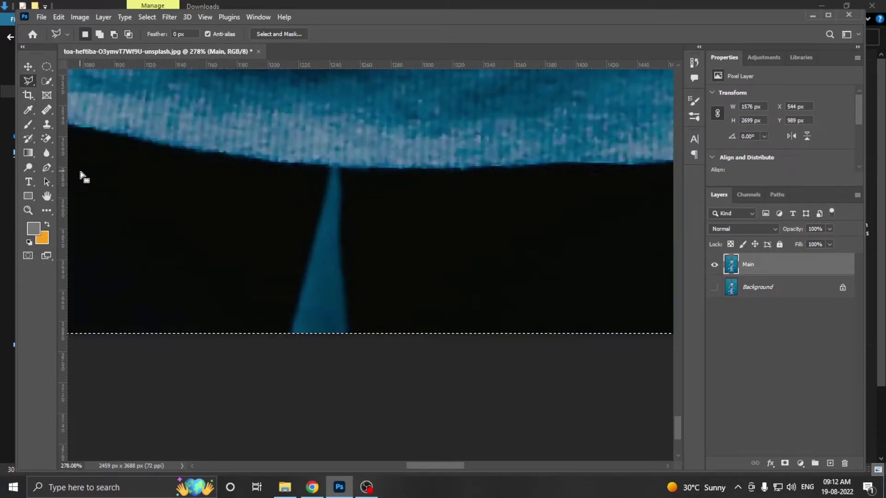
{"action": "left_click", "coordinate": [347, 333], "text": "alt"}
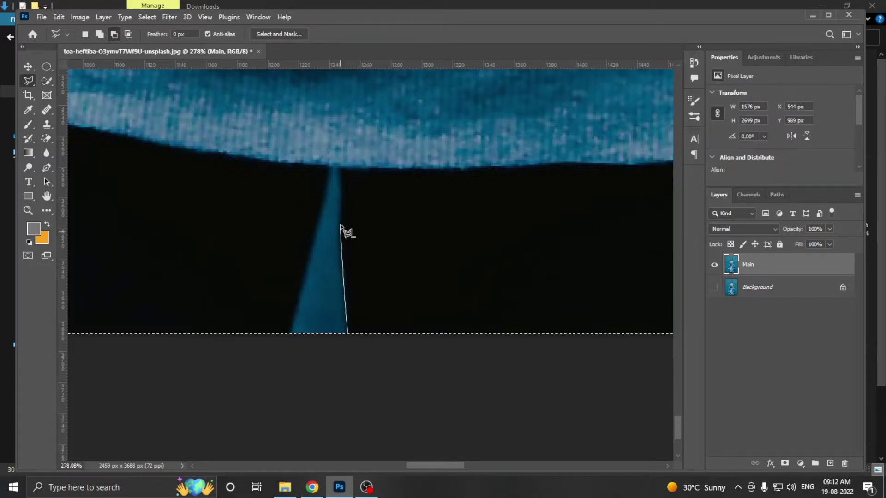
{"action": "left_click", "coordinate": [340, 176]}
{"action": "left_click", "coordinate": [331, 167]}
{"action": "left_click", "coordinate": [287, 349]}
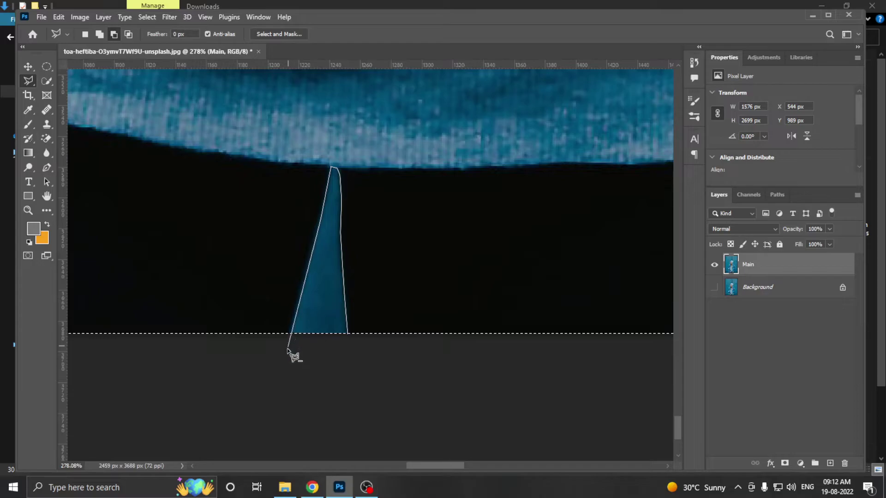
{"action": "left_click", "coordinate": [332, 349]}
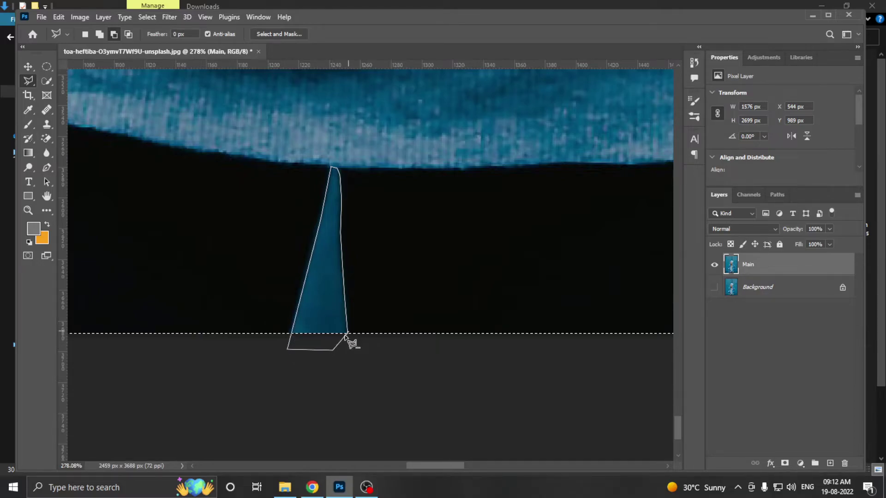
{"action": "left_click", "coordinate": [346, 339]}
- Begin outlining the wall gap beside the arm, down the sleeve edge and fold
{"action": "scroll", "coordinate": [323, 362], "scroll_direction": "down", "scroll_amount": 5}
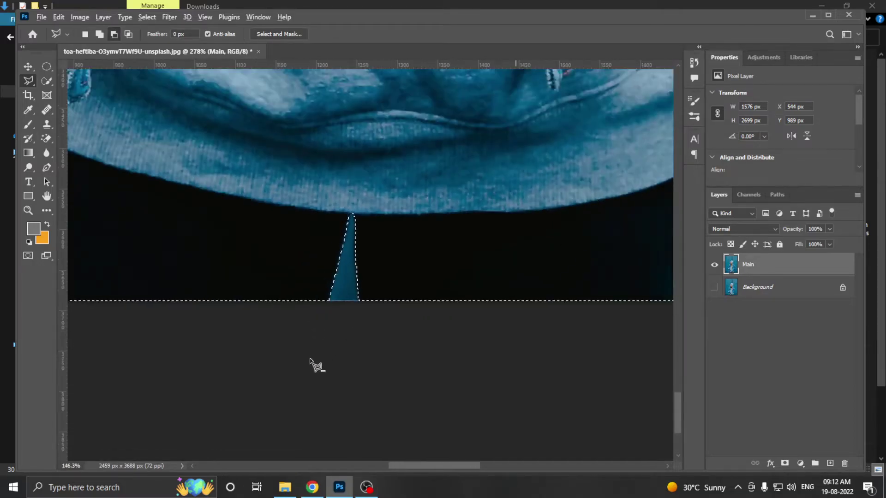
{"action": "scroll", "coordinate": [339, 300], "scroll_direction": "down", "scroll_amount": 2}
{"action": "scroll", "coordinate": [372, 350], "scroll_direction": "down", "scroll_amount": 2}
{"action": "scroll", "coordinate": [392, 370], "scroll_direction": "down", "scroll_amount": 2}
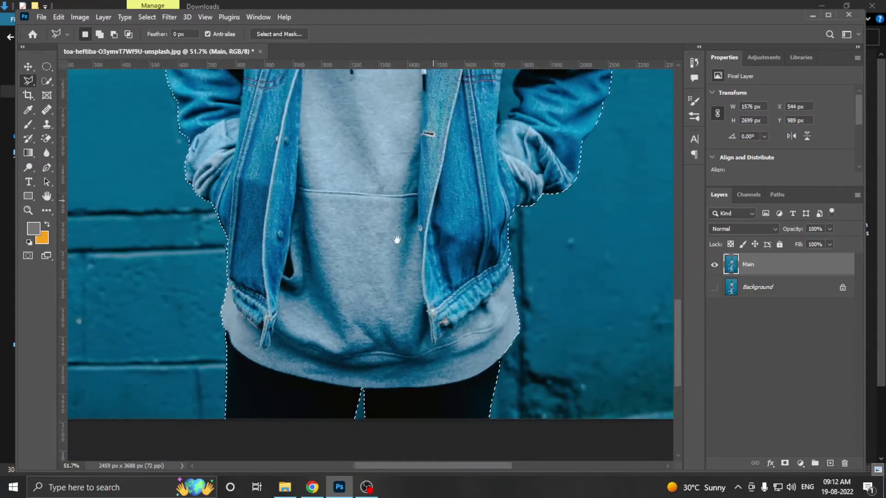
{"action": "scroll", "coordinate": [399, 237], "scroll_direction": "down", "scroll_amount": 2}
{"action": "scroll", "coordinate": [444, 222], "scroll_direction": "up", "scroll_amount": 5}
{"action": "scroll", "coordinate": [425, 211], "scroll_direction": "up", "scroll_amount": 4}
{"action": "scroll", "coordinate": [423, 199], "scroll_direction": "up", "scroll_amount": 1}
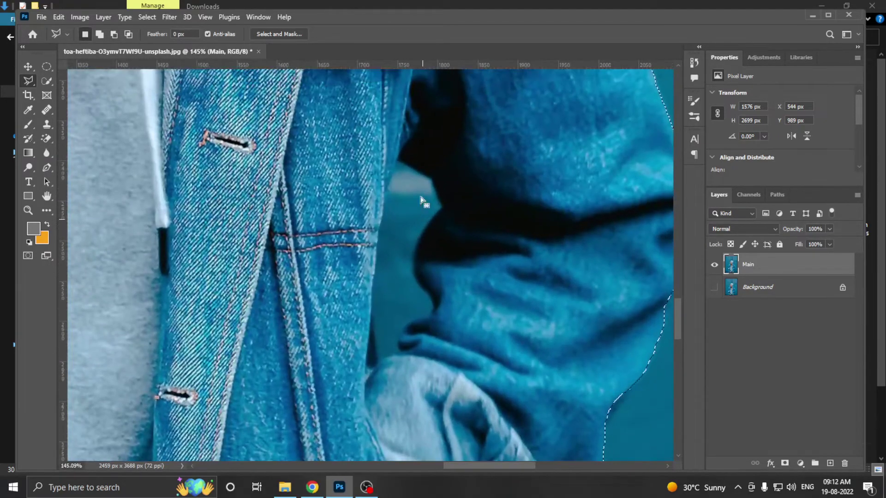
{"action": "scroll", "coordinate": [401, 170], "scroll_direction": "up", "scroll_amount": 3}
{"action": "left_click", "coordinate": [376, 142]}
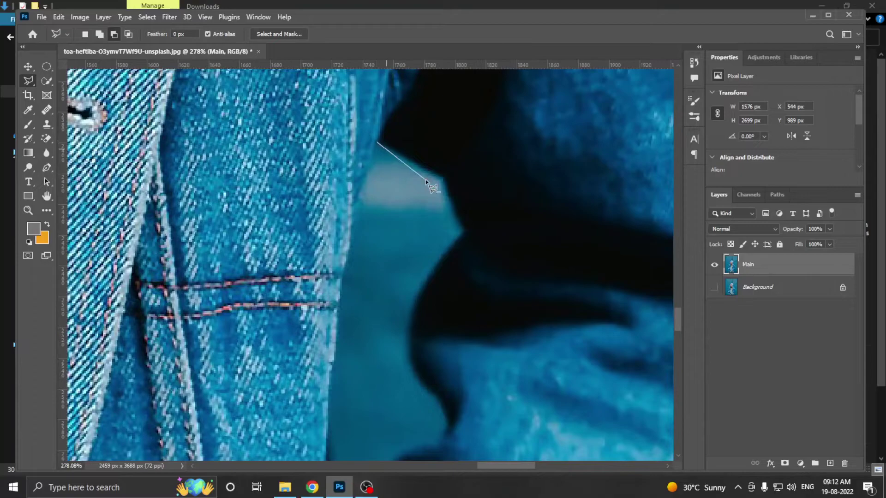
{"action": "left_click", "coordinate": [440, 177]}
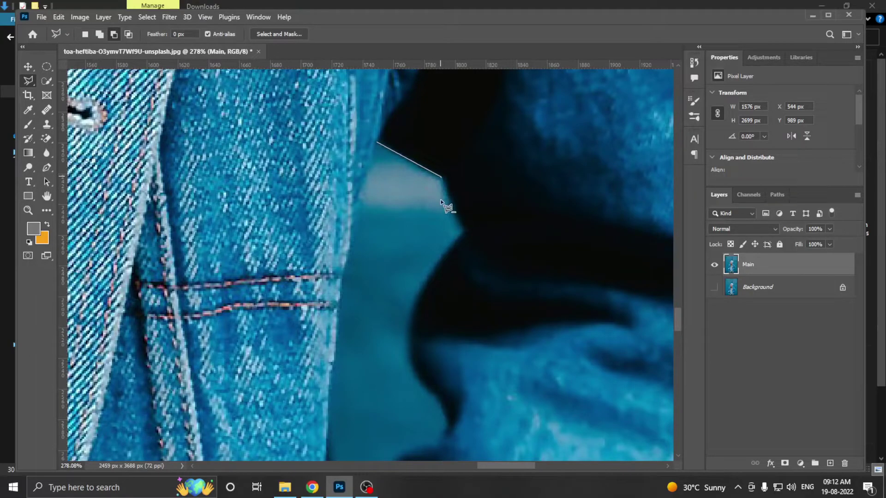
{"action": "left_click", "coordinate": [462, 230]}
{"action": "left_click", "coordinate": [415, 297]}
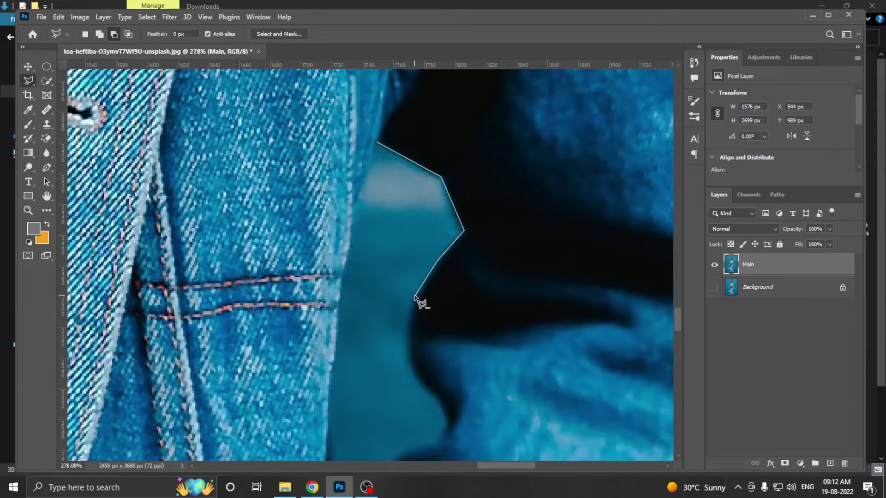
{"action": "left_click", "coordinate": [406, 339]}
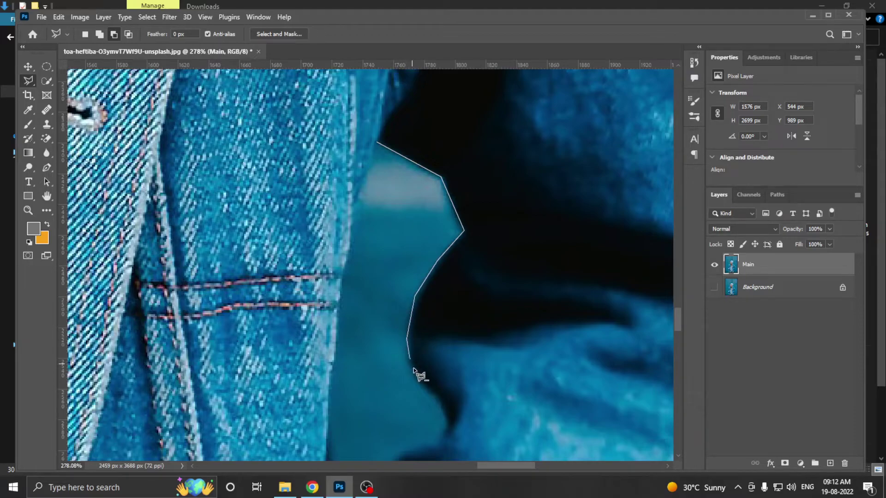
{"action": "left_click", "coordinate": [435, 402]}
- Fix a misplaced corner and close the arm-gap outline to subtract it from the selection
{"action": "key", "text": "BackSpace"}
{"action": "key", "text": "BackSpace"}
{"action": "left_click", "coordinate": [408, 368]}
{"action": "left_click", "coordinate": [444, 406]}
{"action": "left_click", "coordinate": [447, 424]}
{"action": "left_click_drag", "start_coordinate": [403, 452], "coordinate": [419, 255]}
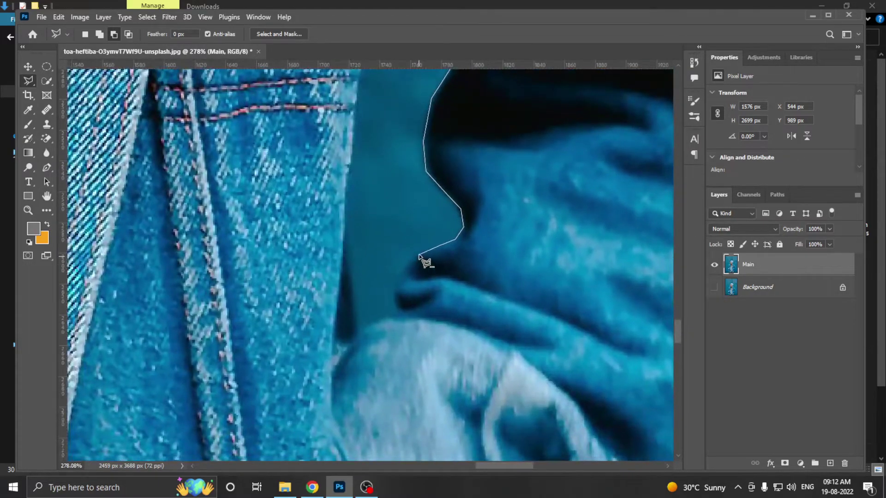
{"action": "left_click", "coordinate": [406, 266]}
{"action": "left_click", "coordinate": [396, 280]}
{"action": "left_click", "coordinate": [392, 300]}
{"action": "left_click", "coordinate": [355, 330]}
{"action": "left_click", "coordinate": [345, 225]}
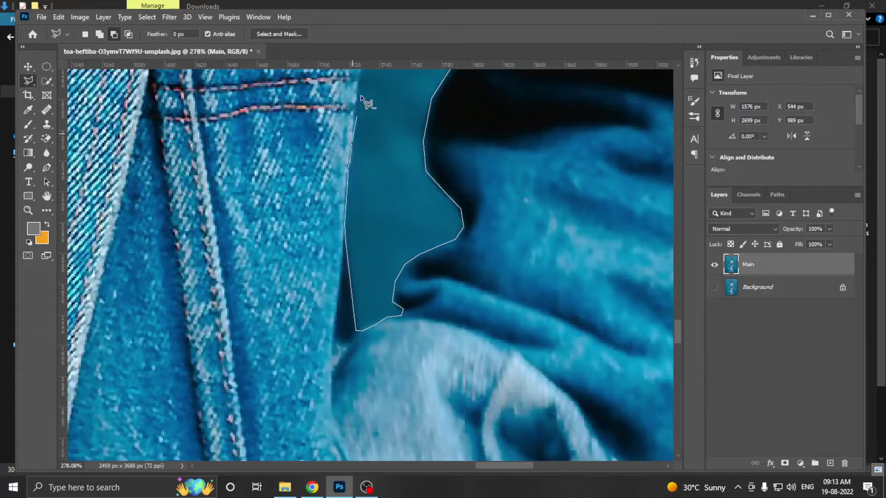
{"action": "left_click_drag", "start_coordinate": [365, 93], "coordinate": [340, 290]}
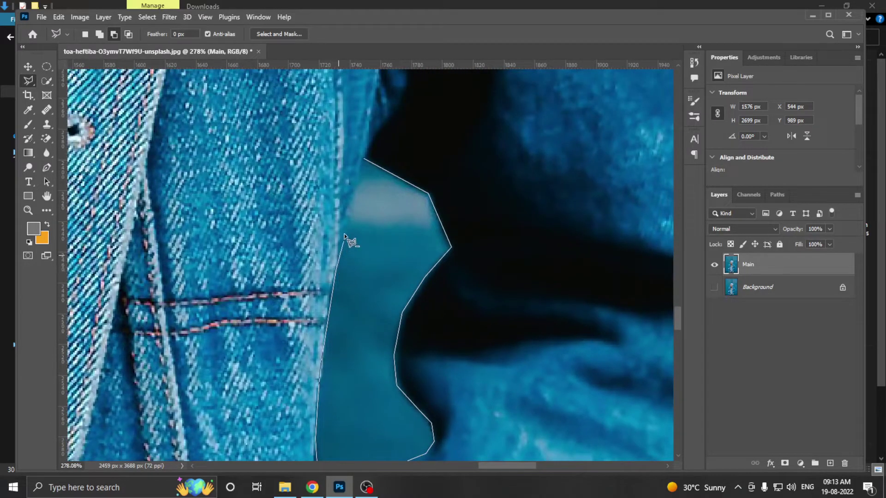
{"action": "left_click", "coordinate": [362, 162]}
{"action": "scroll", "coordinate": [385, 283], "scroll_direction": "down", "scroll_amount": 3}
{"action": "scroll", "coordinate": [385, 284], "scroll_direction": "down", "scroll_amount": 3}
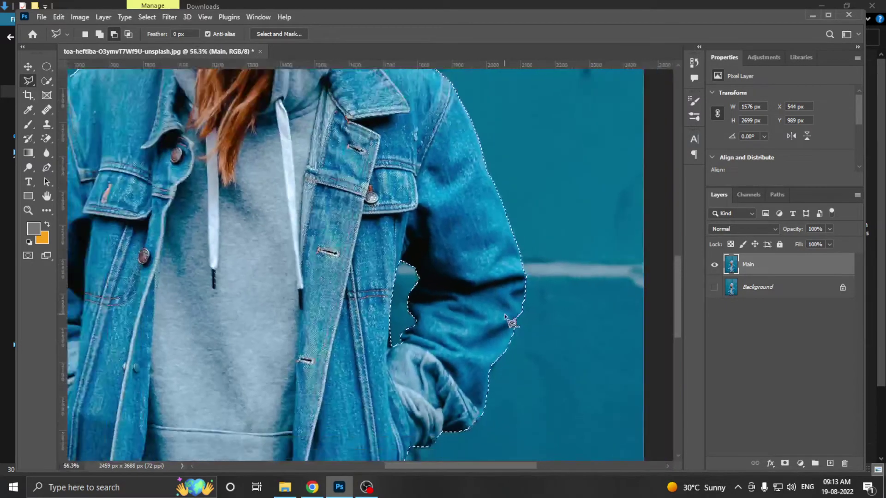
{"action": "scroll", "coordinate": [357, 281], "scroll_direction": "down", "scroll_amount": 2}
{"action": "scroll", "coordinate": [355, 276], "scroll_direction": "down", "scroll_amount": 2}
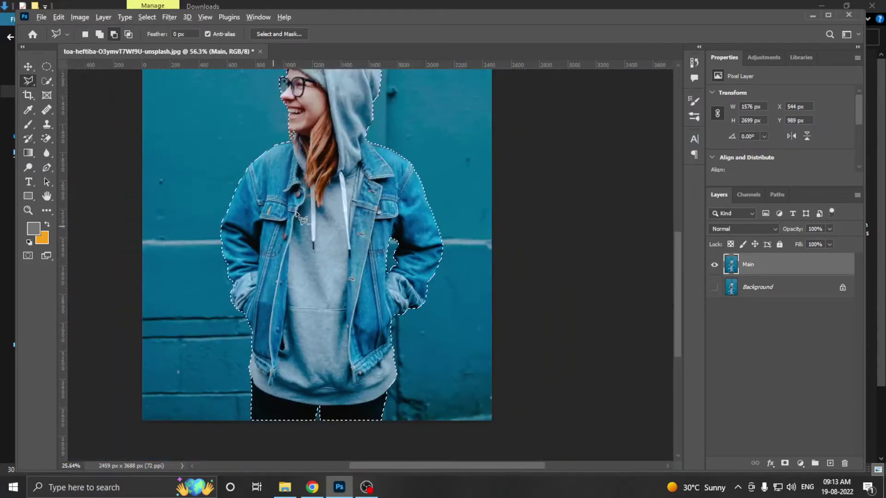
{"action": "scroll", "coordinate": [355, 276], "scroll_direction": "up", "scroll_amount": 1}
{"action": "scroll", "coordinate": [314, 300], "scroll_direction": "up", "scroll_amount": 2}
{"action": "scroll", "coordinate": [270, 330], "scroll_direction": "up", "scroll_amount": 3}
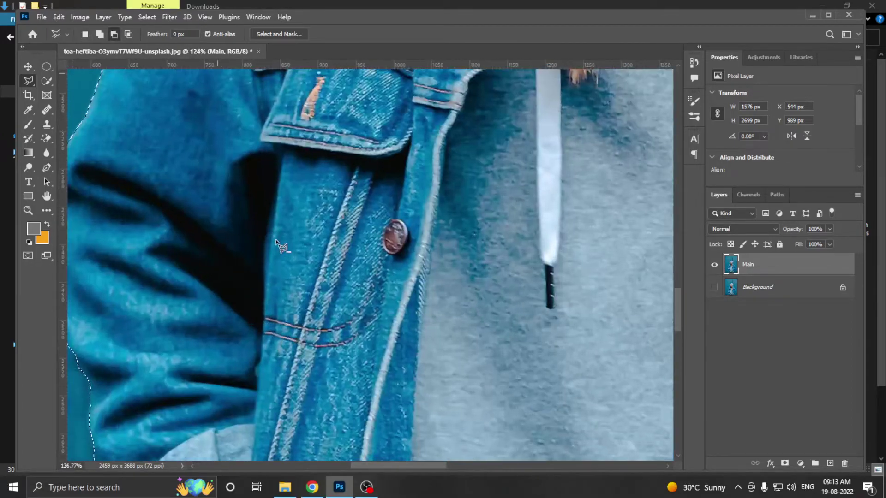
{"action": "scroll", "coordinate": [283, 247], "scroll_direction": "up", "scroll_amount": 2}
{"action": "scroll", "coordinate": [263, 257], "scroll_direction": "down", "scroll_amount": 3}
{"action": "scroll", "coordinate": [267, 414], "scroll_direction": "down", "scroll_amount": 2}
{"action": "scroll", "coordinate": [268, 413], "scroll_direction": "down", "scroll_amount": 2}
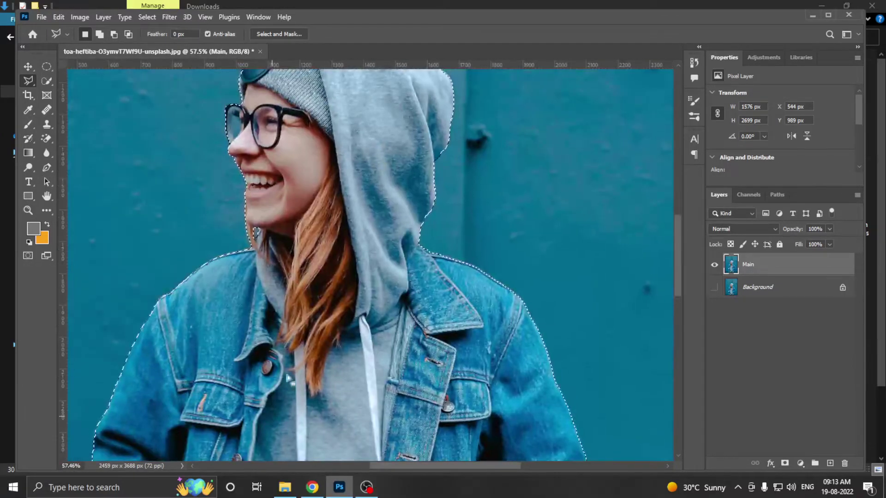
{"action": "scroll", "coordinate": [286, 369], "scroll_direction": "down", "scroll_amount": 2}
{"action": "scroll", "coordinate": [295, 352], "scroll_direction": "down", "scroll_amount": 1}
{"action": "left_click_drag", "start_coordinate": [296, 351], "coordinate": [334, 278]}
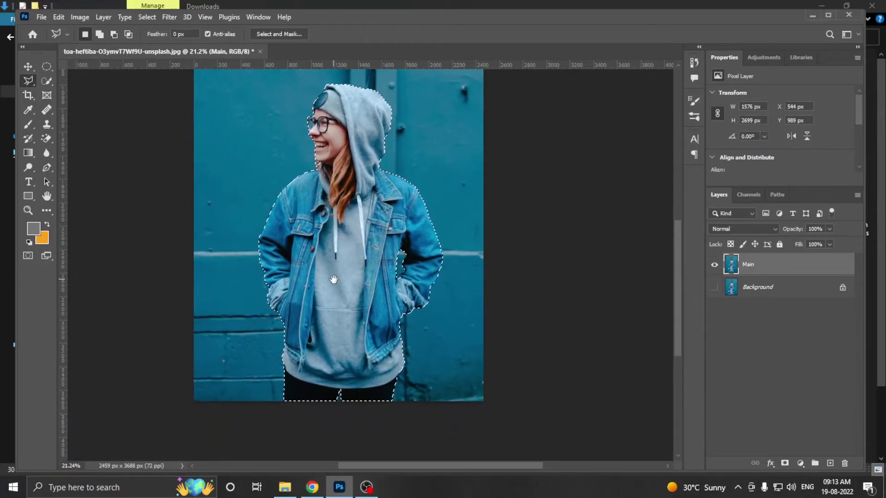
{"action": "scroll", "coordinate": [334, 279], "scroll_direction": "down", "scroll_amount": 1}
{"action": "scroll", "coordinate": [345, 268], "scroll_direction": "up", "scroll_amount": 1}
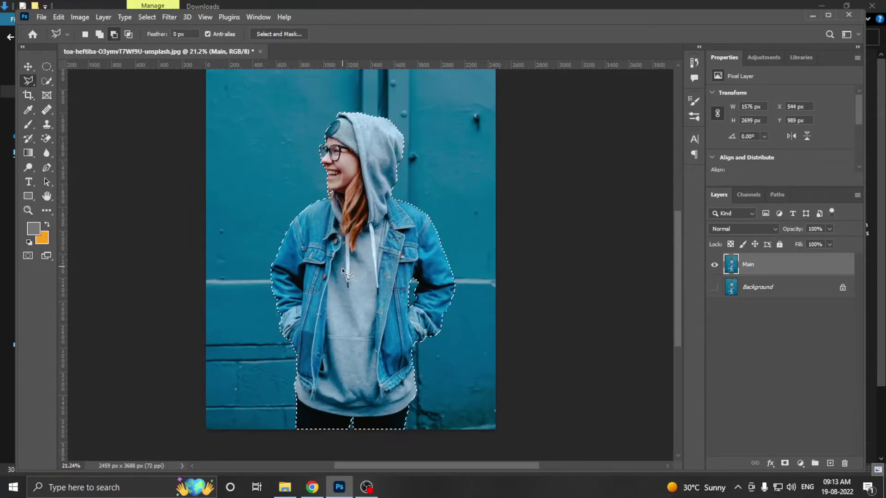
{"action": "left_click_drag", "start_coordinate": [342, 268], "coordinate": [336, 299]}
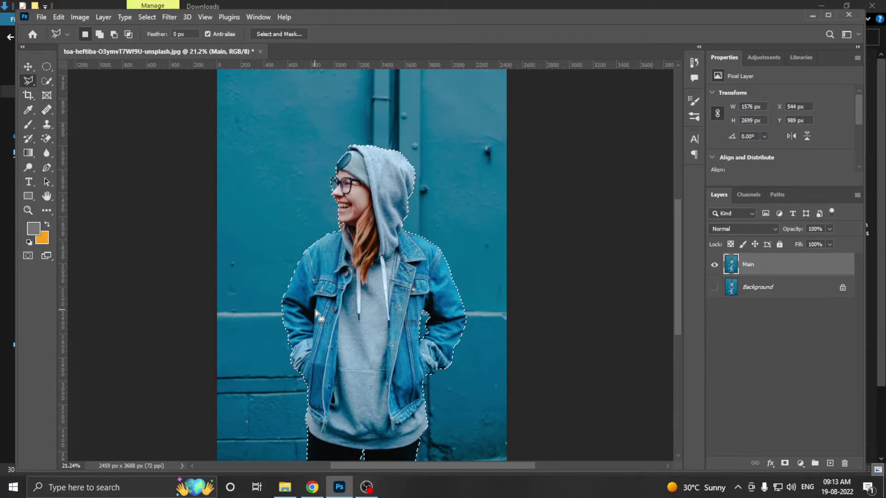
{"action": "scroll", "coordinate": [321, 331], "scroll_direction": "down", "scroll_amount": 2}
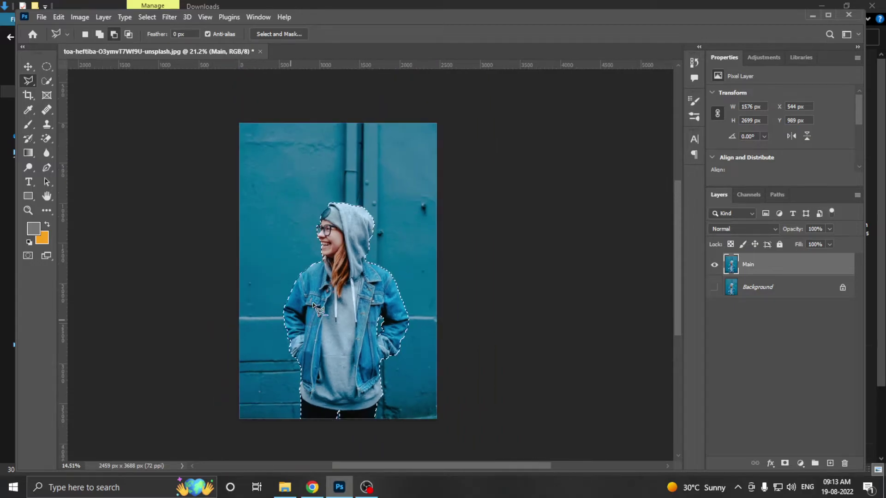
{"action": "scroll", "coordinate": [321, 323], "scroll_direction": "up", "scroll_amount": 1}
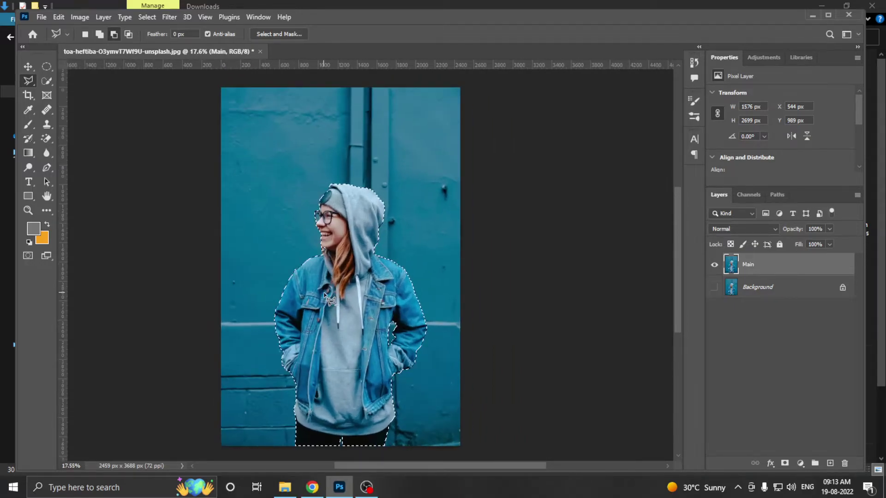
- Try Layer Via Copy on the selection, undo it, and switch between Move and Elliptical Marquee tools
{"action": "right_click", "coordinate": [361, 303]}
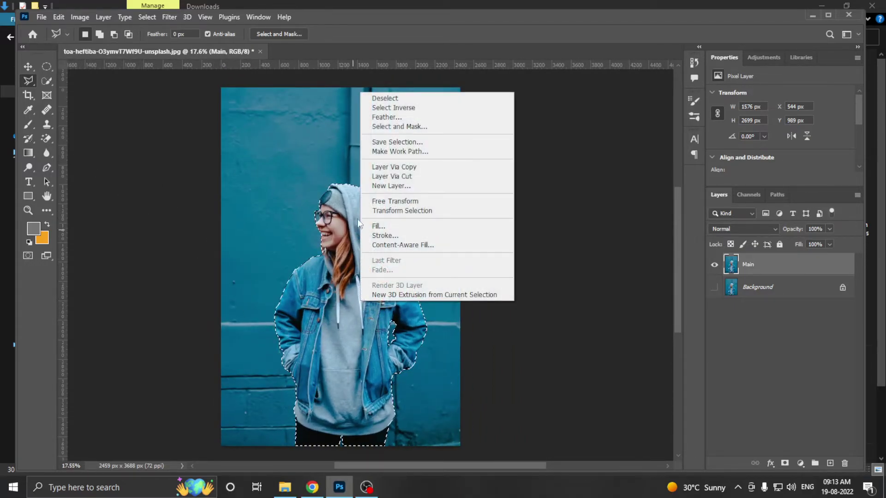
{"action": "left_click", "coordinate": [409, 168]}
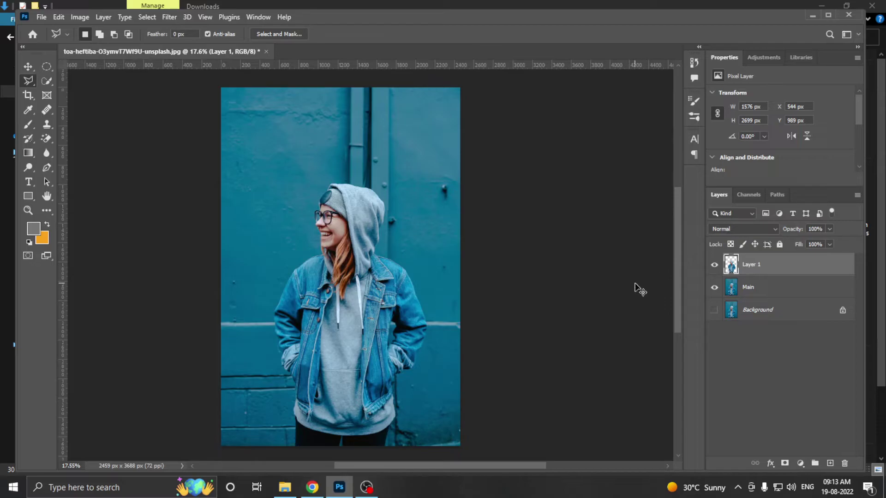
{"action": "key", "text": "ctrl+z"}
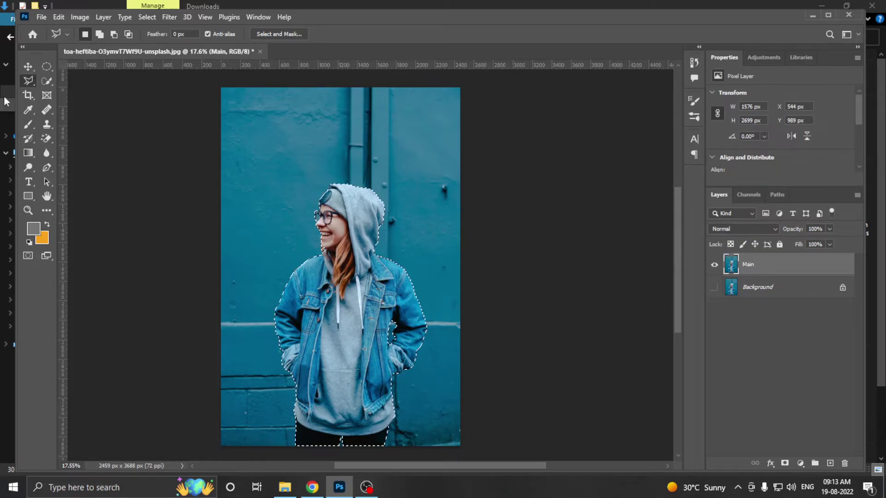
{"action": "left_click", "coordinate": [27, 67]}
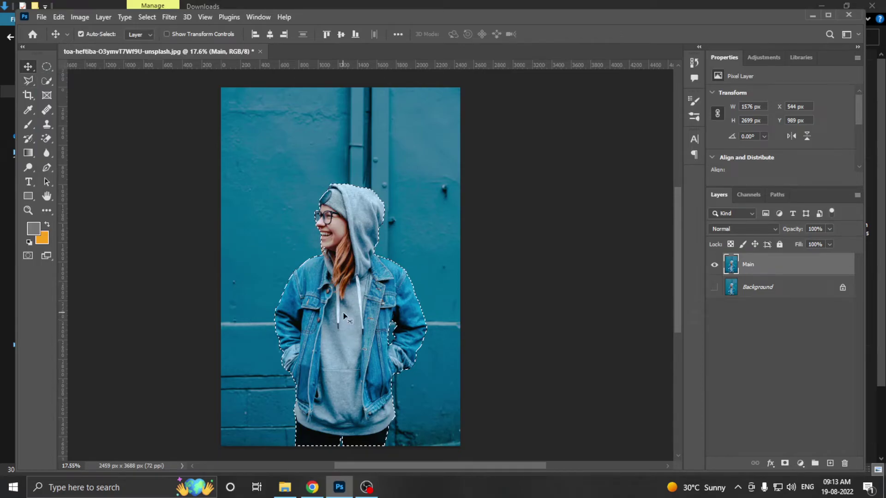
{"action": "left_click", "coordinate": [50, 67]}
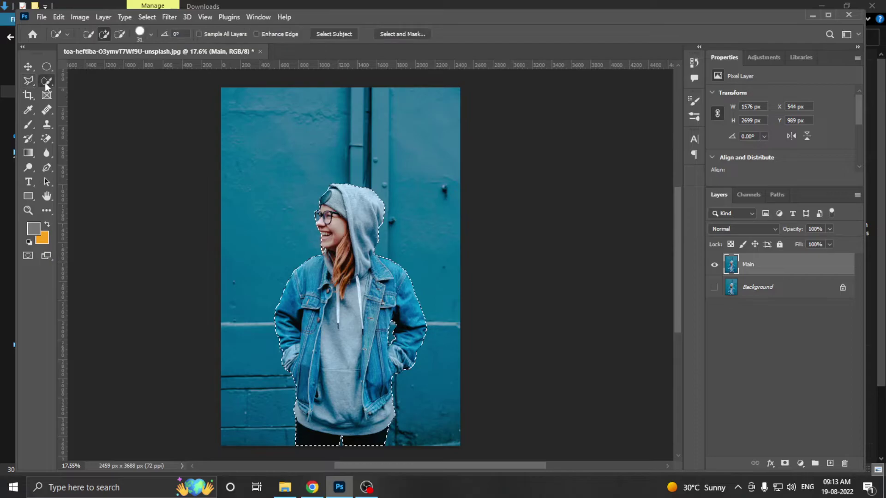
- Copy the selected woman onto a new layer named Character and hide the Main layer
{"action": "right_click", "coordinate": [325, 298]}
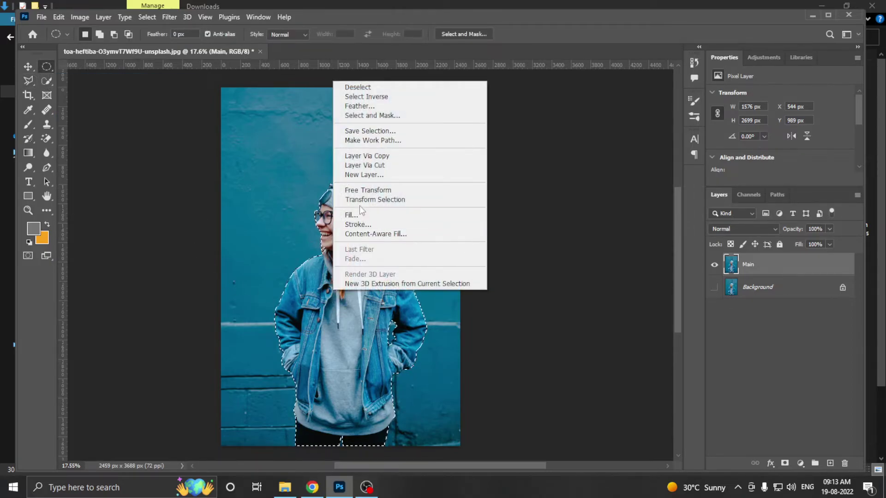
{"action": "left_click", "coordinate": [355, 156]}
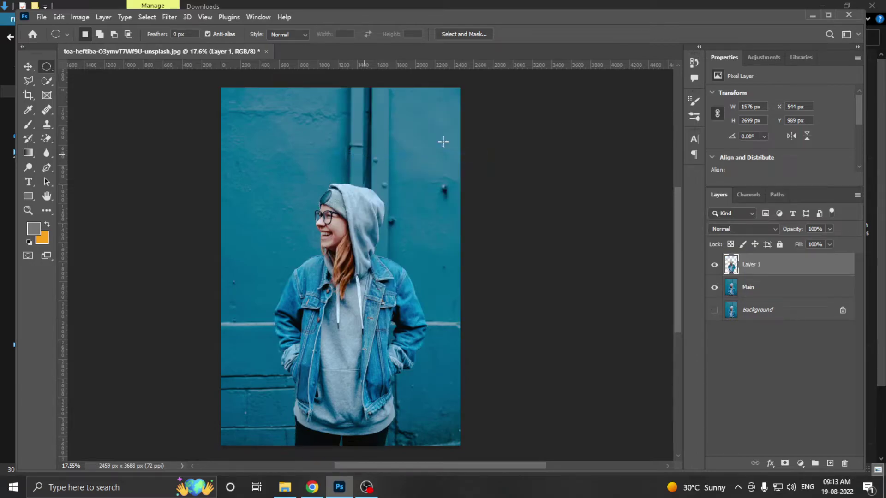
{"action": "double_click", "coordinate": [749, 266]}
{"action": "type", "text": "er"}
{"action": "key", "text": "Return"}
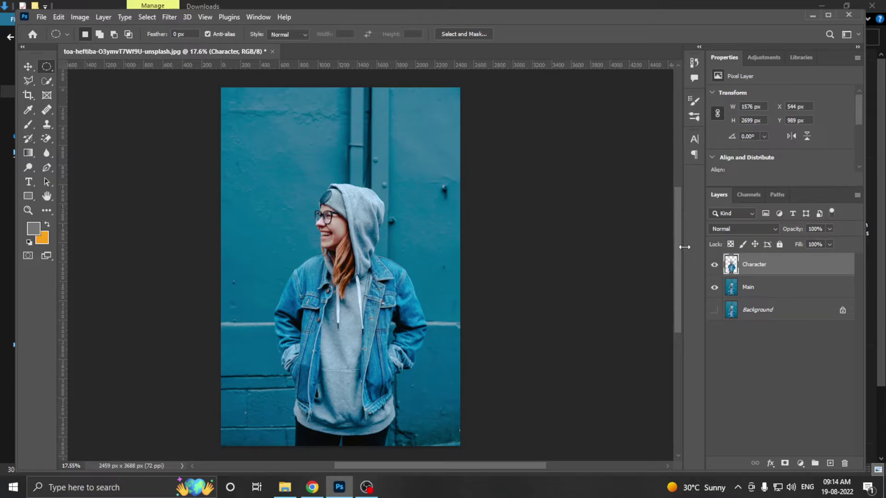
{"action": "left_click", "coordinate": [714, 286]}
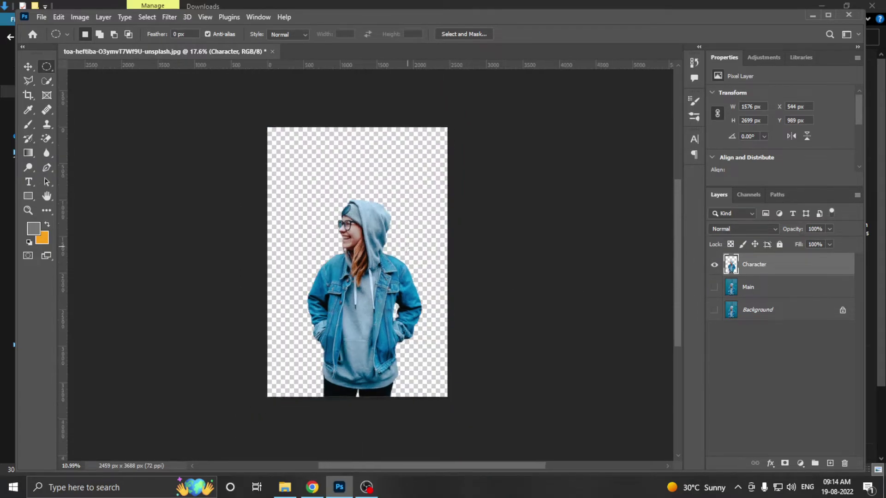
{"action": "scroll", "coordinate": [379, 302], "scroll_direction": "down", "scroll_amount": 2}
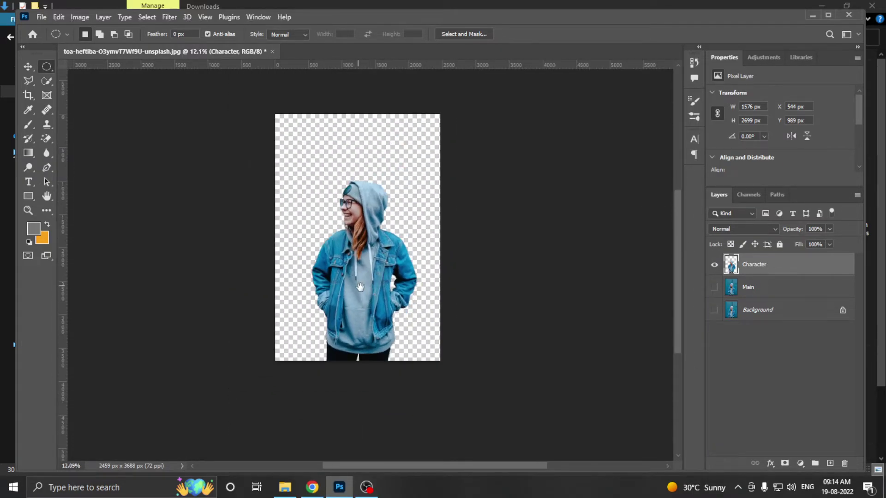
{"action": "scroll", "coordinate": [361, 287], "scroll_direction": "up", "scroll_amount": 2}
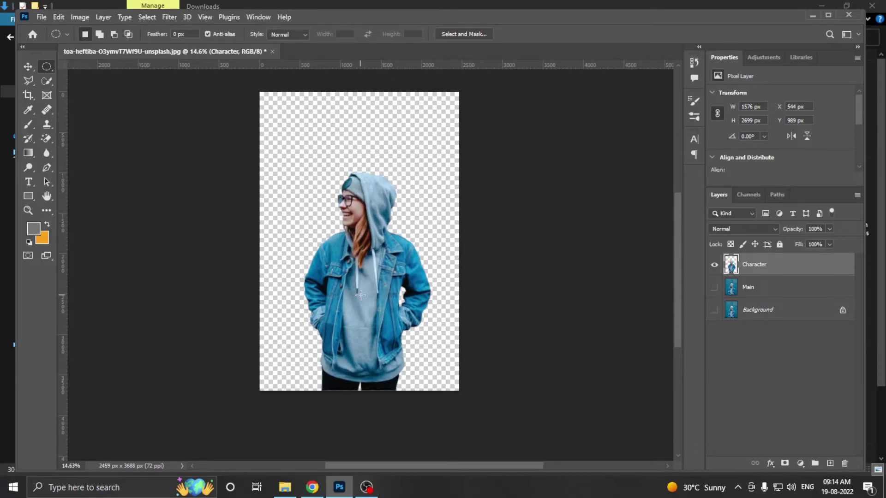
- Drag the autumn lake photo from the Downloads folder into the Photoshop document
{"action": "left_click", "coordinate": [284, 487]}
{"action": "left_click", "coordinate": [246, 104]}
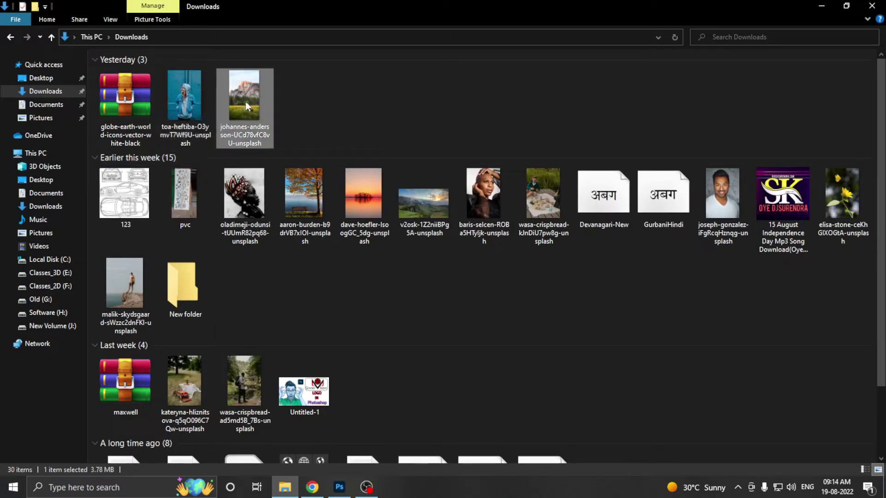
{"action": "left_click_drag", "start_coordinate": [246, 103], "coordinate": [298, 113]}
{"action": "mouse_move", "coordinate": [308, 203]}
{"action": "left_mouse_down"}
{"action": "mouse_move", "coordinate": [339, 488]}
{"action": "mouse_move", "coordinate": [375, 169]}
{"action": "left_mouse_up"}
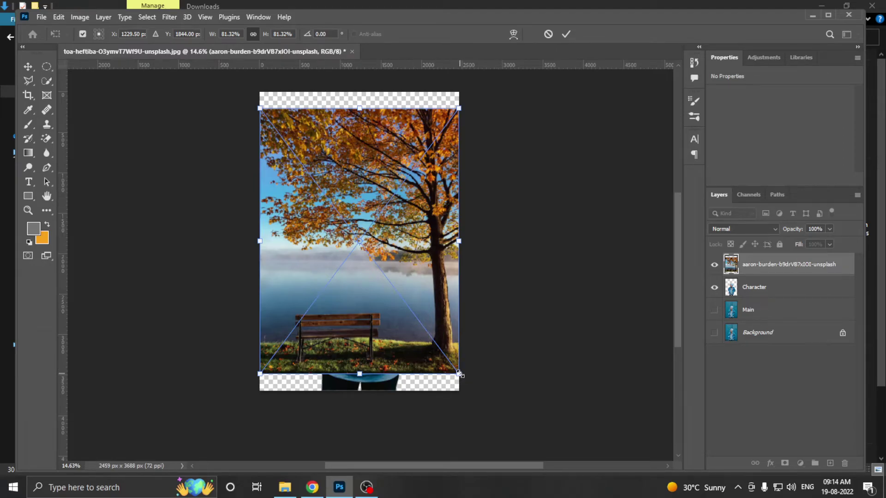
- Scale the placed autumn lake-and-bench photo up to cover the canvas and commit it
{"action": "left_click_drag", "start_coordinate": [459, 374], "coordinate": [468, 395]}
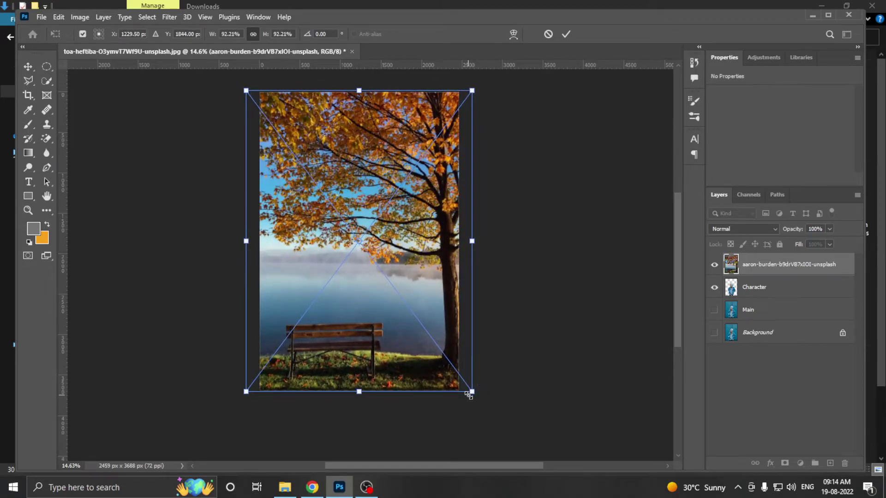
{"action": "left_click", "coordinate": [566, 34]}
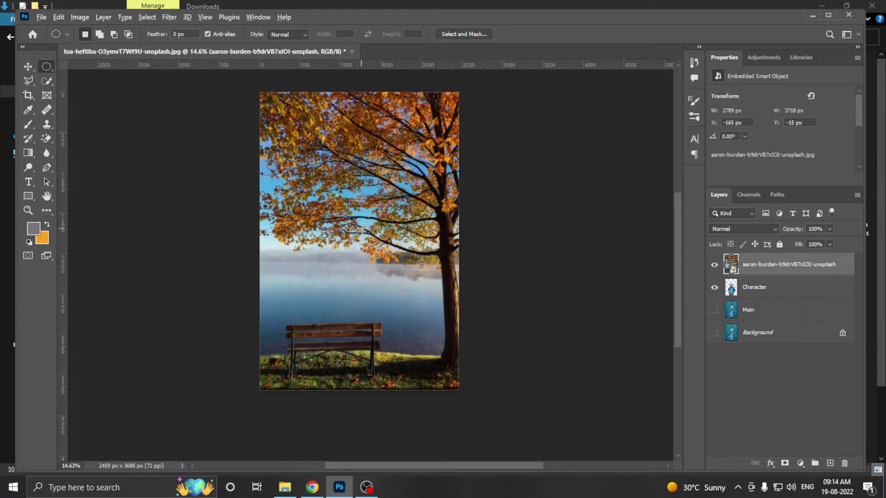
{"action": "scroll", "coordinate": [361, 227], "scroll_direction": "up", "scroll_amount": 4}
{"action": "left_click_drag", "start_coordinate": [368, 315], "coordinate": [377, 340]}
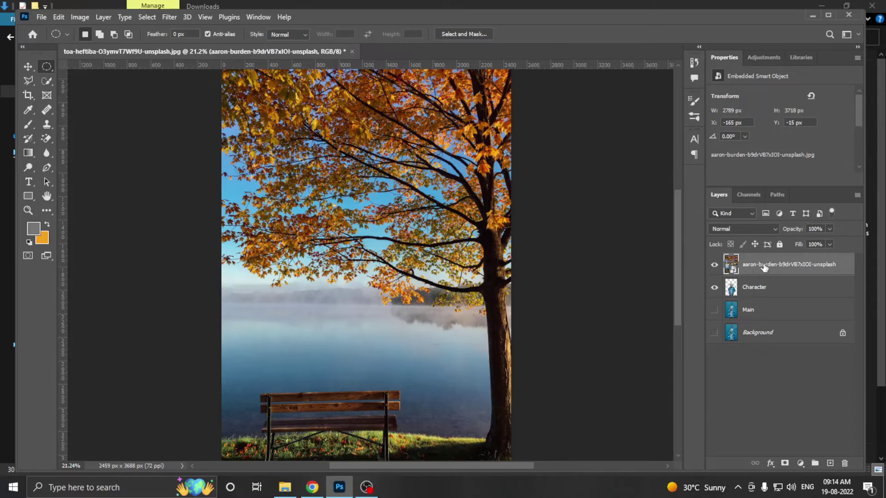
- Rename the autumn tree photo layer to BG
{"action": "double_click", "coordinate": [764, 265]}
{"action": "type", "text": "BG"}
{"action": "key", "text": "Return"}
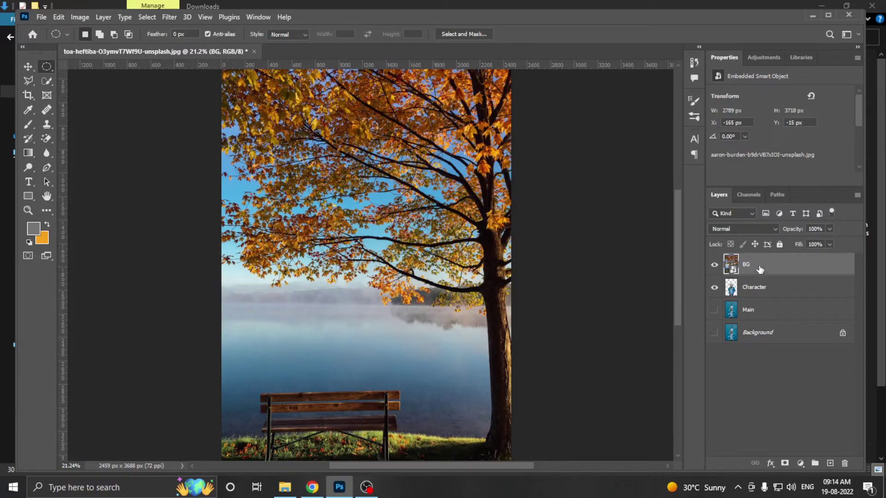
- Move the BG layer beneath the Character layer so the girl stands in front
{"action": "left_click_drag", "start_coordinate": [760, 269], "coordinate": [764, 299]}
{"action": "scroll", "coordinate": [545, 269], "scroll_direction": "down", "scroll_amount": 1}
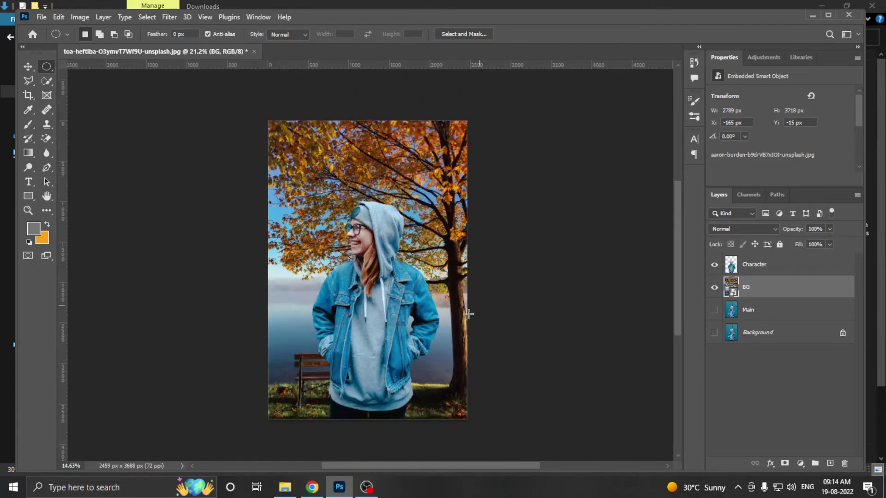
{"action": "scroll", "coordinate": [468, 314], "scroll_direction": "down", "scroll_amount": 2}
{"action": "scroll", "coordinate": [416, 339], "scroll_direction": "up", "scroll_amount": 1}
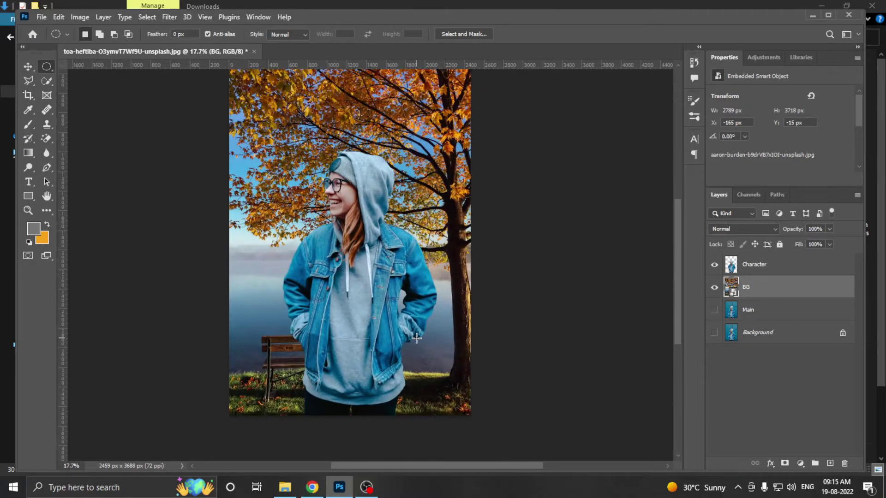
{"action": "scroll", "coordinate": [404, 361], "scroll_direction": "down", "scroll_amount": 1}
{"action": "scroll", "coordinate": [391, 367], "scroll_direction": "up", "scroll_amount": 1}
- Scale the Character cut-out to about 89% and shift it right and lower near the bench
{"action": "left_click", "coordinate": [756, 267]}
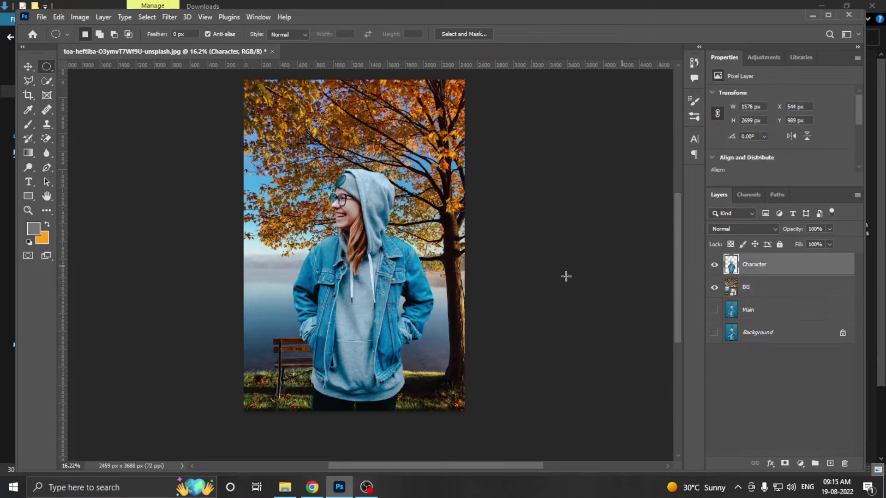
{"action": "key", "text": "ctrl+t"}
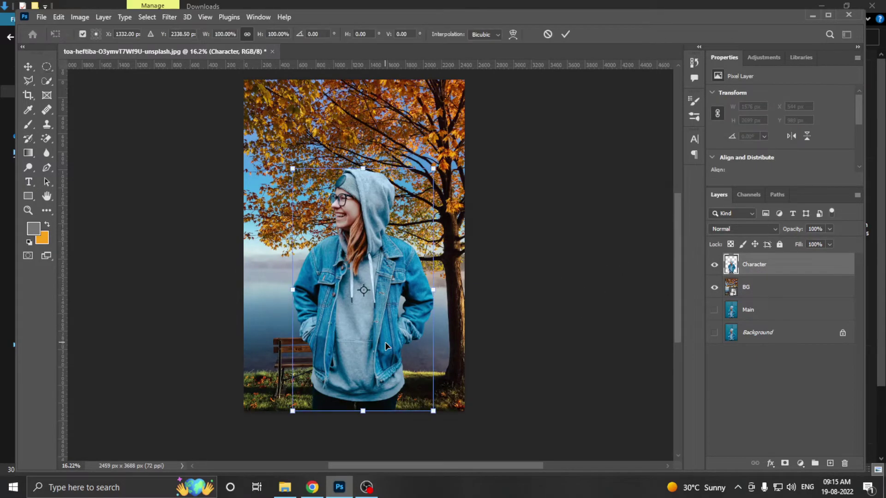
{"action": "left_click_drag", "start_coordinate": [292, 168], "coordinate": [301, 181]}
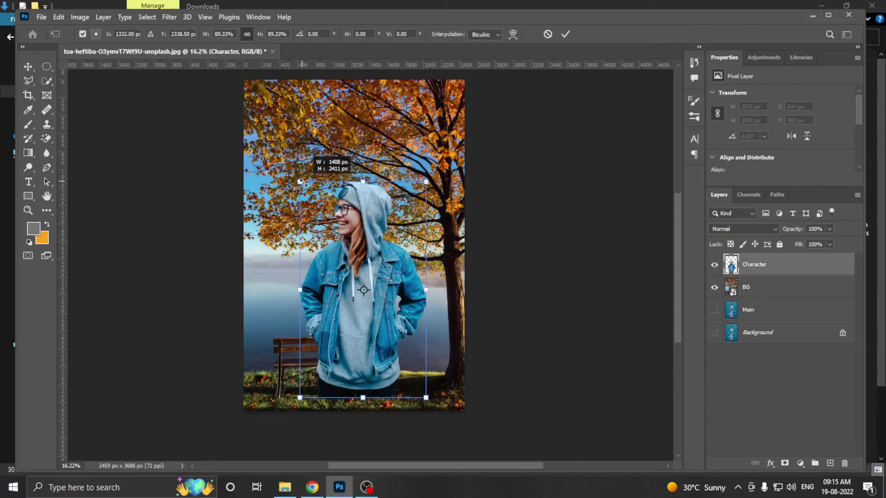
{"action": "left_click_drag", "start_coordinate": [364, 340], "coordinate": [385, 356]}
{"action": "left_click", "coordinate": [566, 34]}
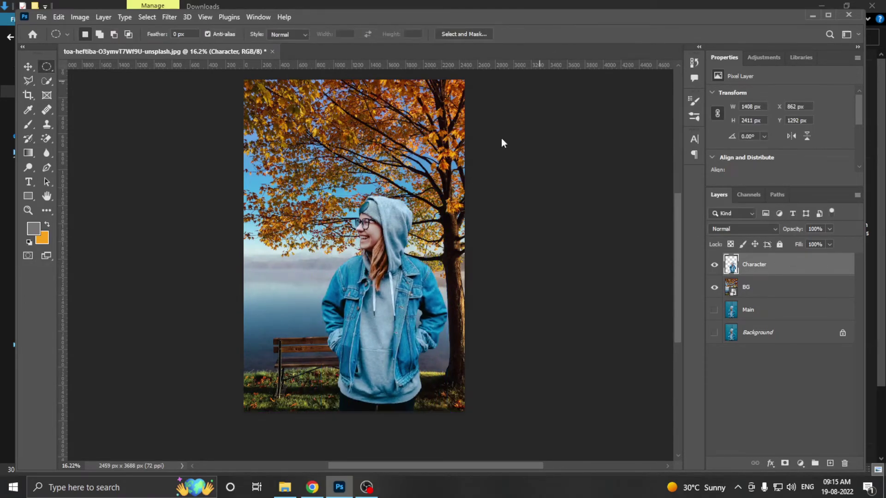
{"action": "scroll", "coordinate": [409, 293], "scroll_direction": "down", "scroll_amount": 2}
{"action": "scroll", "coordinate": [409, 292], "scroll_direction": "up", "scroll_amount": 2}
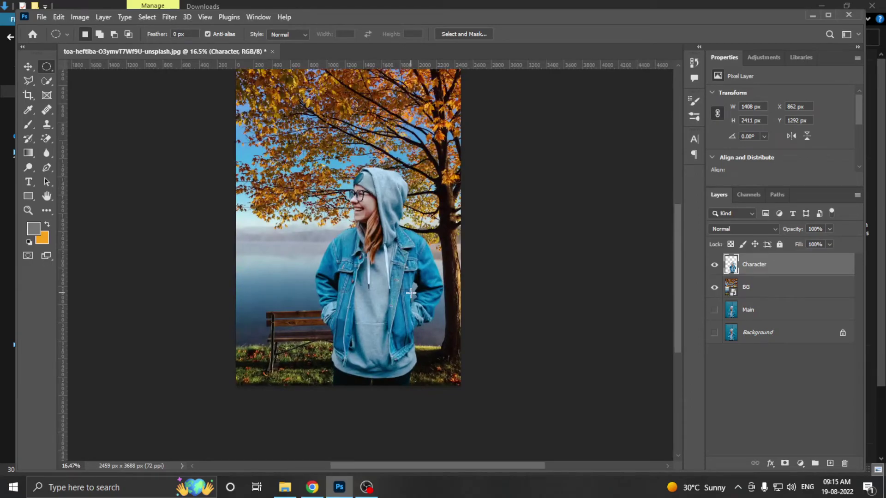
{"action": "scroll", "coordinate": [411, 293], "scroll_direction": "down", "scroll_amount": 2}
{"action": "scroll", "coordinate": [383, 282], "scroll_direction": "up", "scroll_amount": 1}
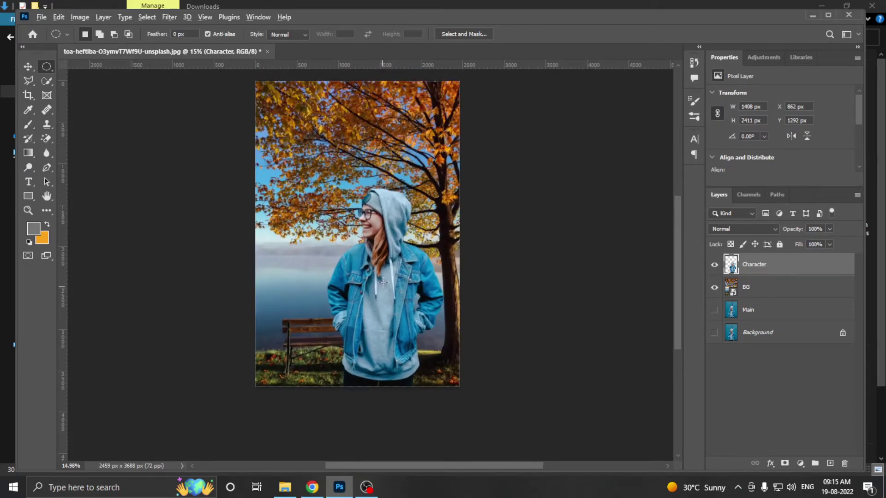
{"action": "scroll", "coordinate": [382, 282], "scroll_direction": "up", "scroll_amount": 1}
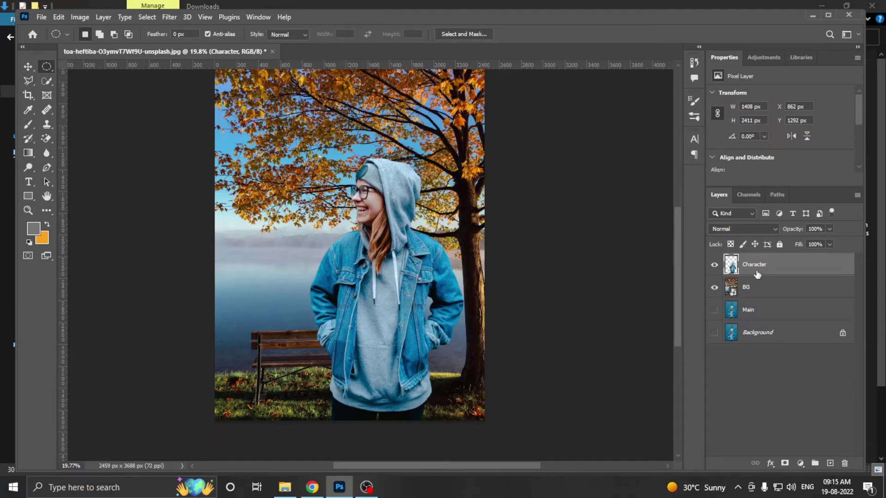
- Set the girl's Brightness/Contrast to brightness -9 and contrast 28
{"action": "left_click", "coordinate": [82, 17]}
{"action": "mouse_move", "coordinate": [97, 45]}
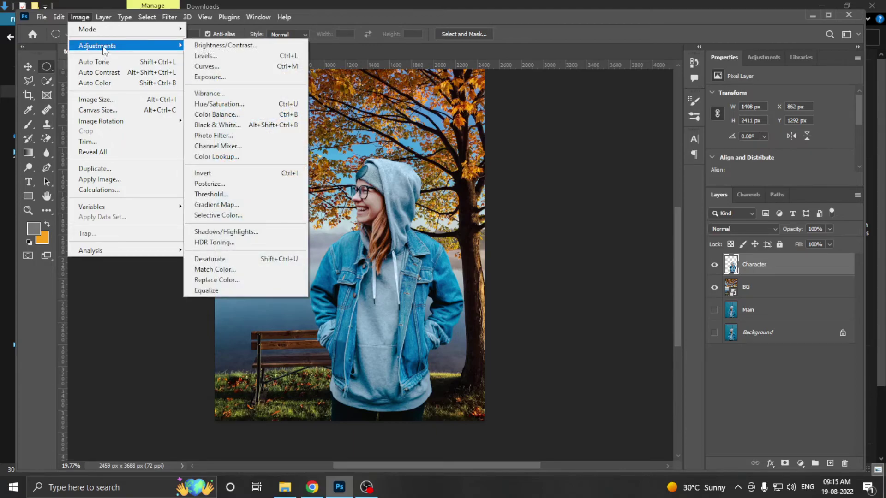
{"action": "left_click", "coordinate": [81, 17]}
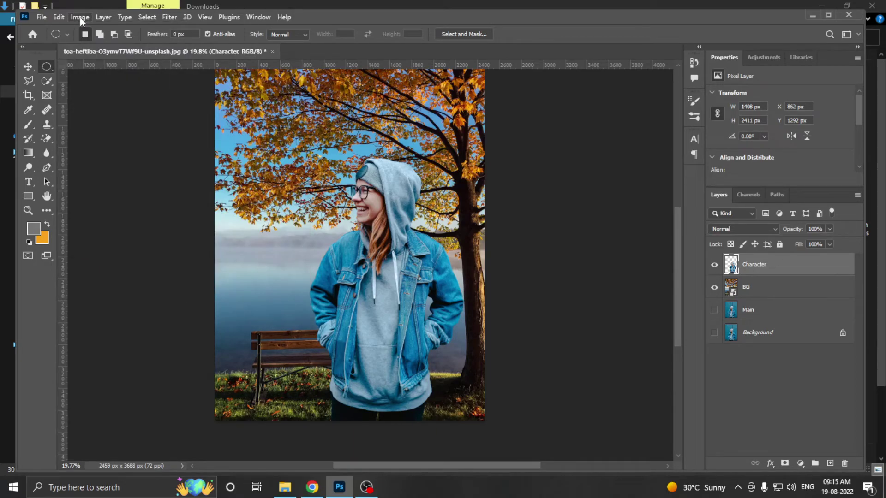
{"action": "left_click", "coordinate": [81, 18]}
{"action": "mouse_move", "coordinate": [97, 45]}
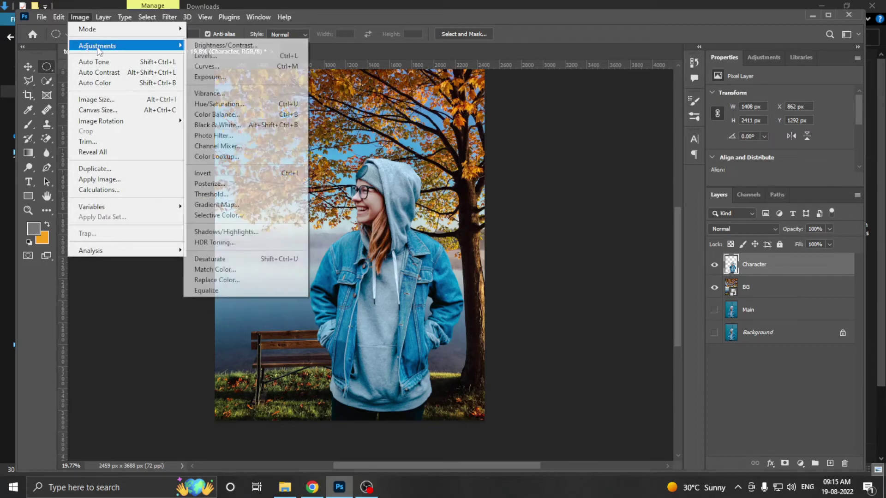
{"action": "left_click", "coordinate": [221, 45]}
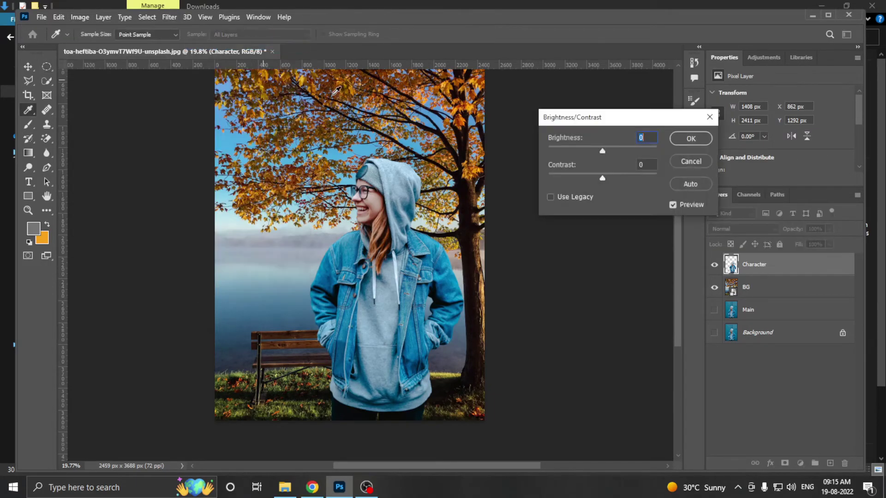
{"action": "mouse_move", "coordinate": [603, 177]}
{"action": "left_mouse_down"}
{"action": "mouse_move", "coordinate": [617, 176]}
{"action": "mouse_move", "coordinate": [599, 148]}
{"action": "left_mouse_up"}
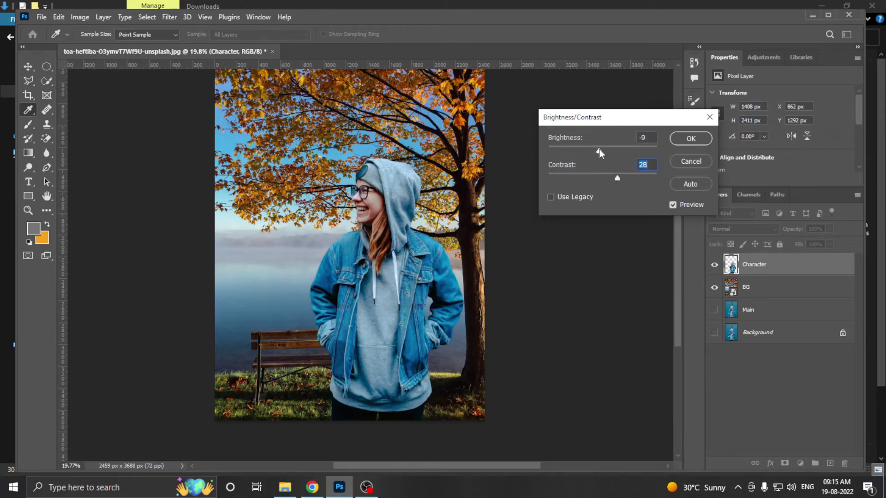
{"action": "left_click", "coordinate": [687, 139]}
{"action": "key", "text": "m"}
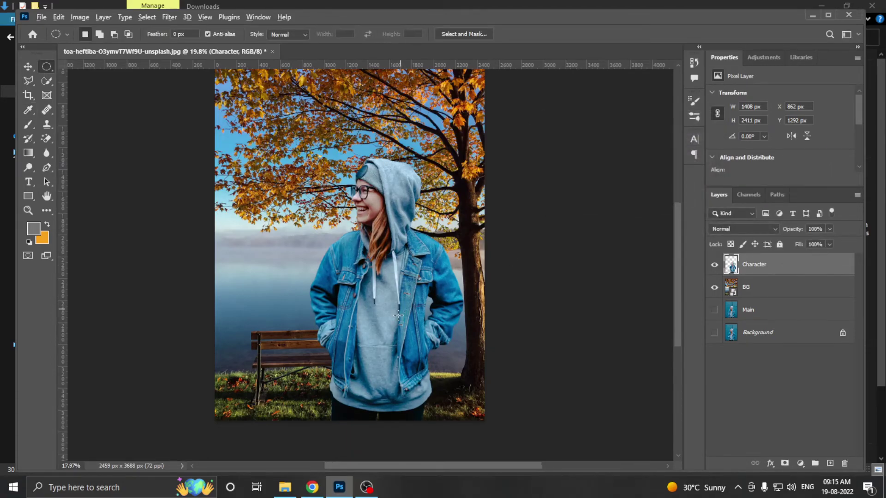
{"action": "scroll", "coordinate": [406, 309], "scroll_direction": "down", "scroll_amount": 1}
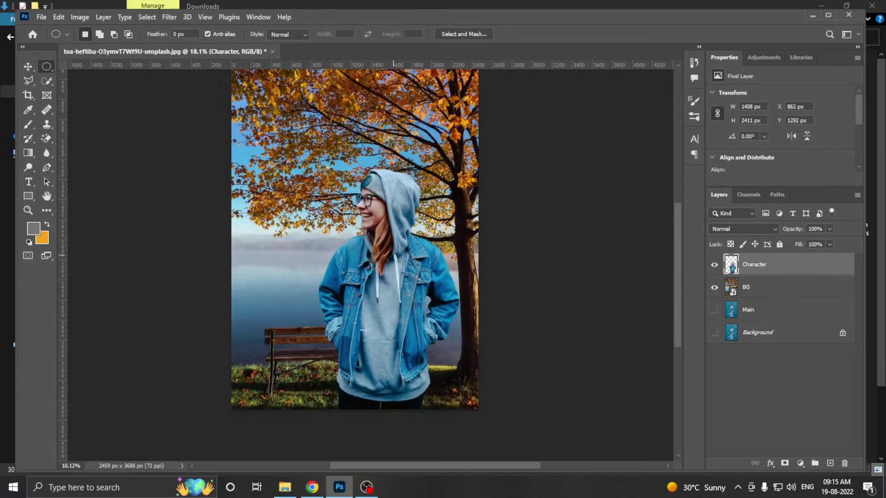
- Warm the girl with a midtone Color Balance of +7 toward red and -14 toward yellow
{"action": "left_click", "coordinate": [80, 17]}
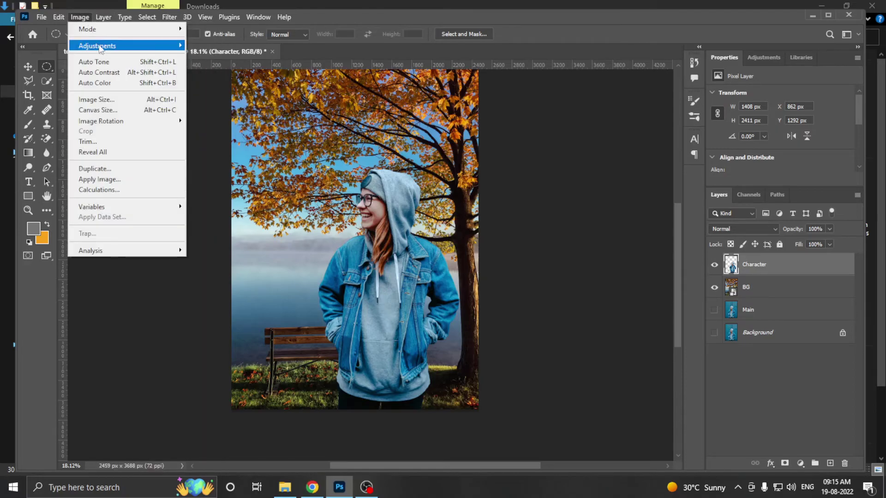
{"action": "mouse_move", "coordinate": [97, 46]}
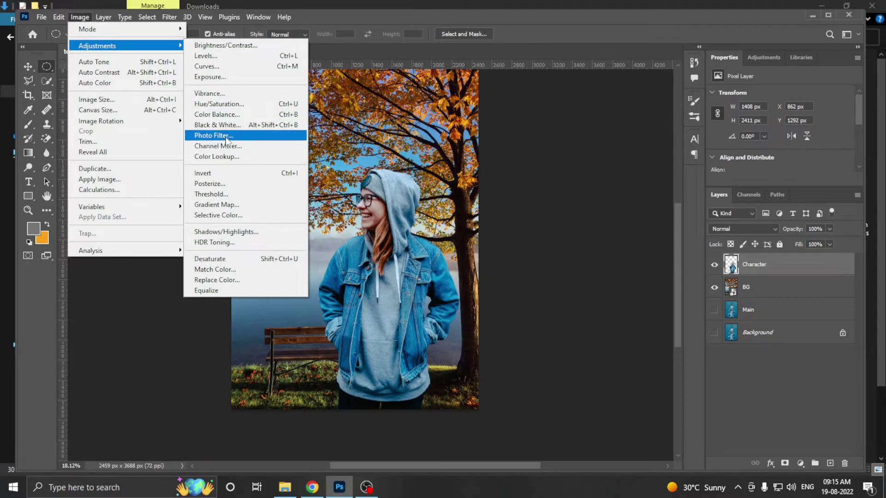
{"action": "left_click", "coordinate": [229, 115]}
{"action": "left_click_drag", "start_coordinate": [582, 236], "coordinate": [588, 239]}
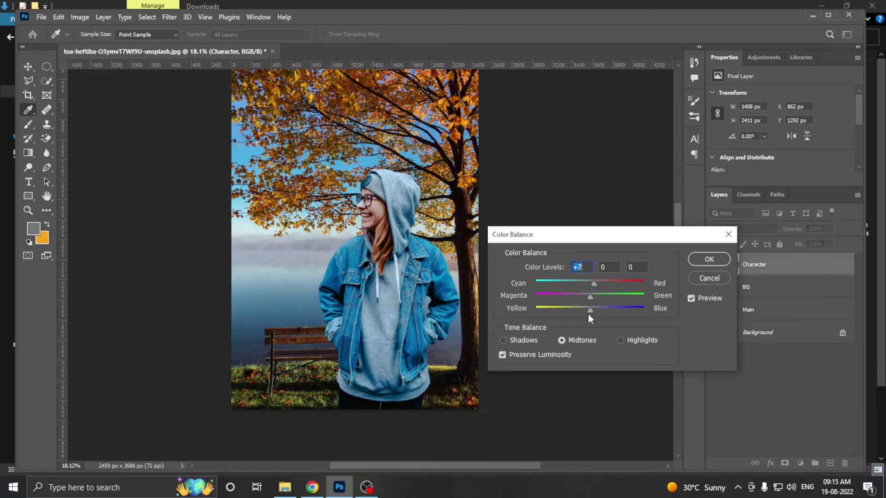
{"action": "left_click_drag", "start_coordinate": [590, 309], "coordinate": [586, 311]}
{"action": "left_click", "coordinate": [709, 259]}
{"action": "key", "text": "m"}
{"action": "scroll", "coordinate": [427, 327], "scroll_direction": "down", "scroll_amount": 1}
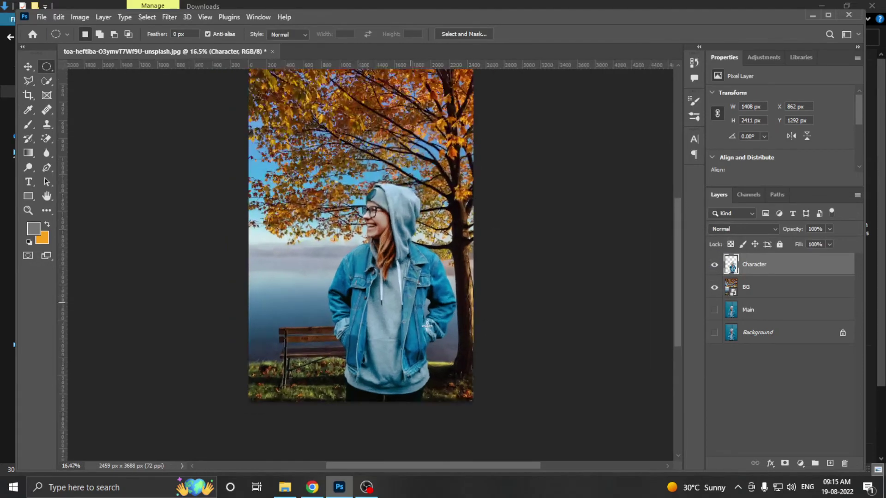
{"action": "scroll", "coordinate": [427, 326], "scroll_direction": "up", "scroll_amount": 1}
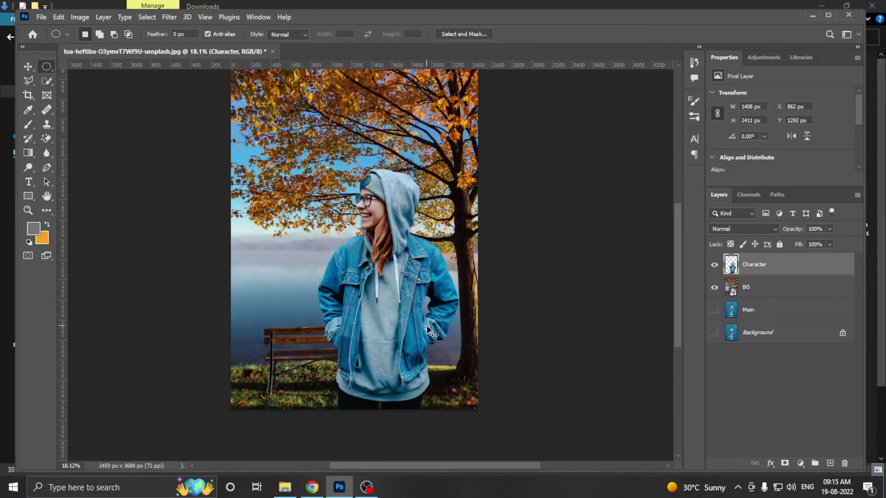
{"action": "scroll", "coordinate": [428, 323], "scroll_direction": "down", "scroll_amount": 2}
{"action": "scroll", "coordinate": [427, 322], "scroll_direction": "up", "scroll_amount": 1}
{"action": "scroll", "coordinate": [428, 322], "scroll_direction": "down", "scroll_amount": 1}
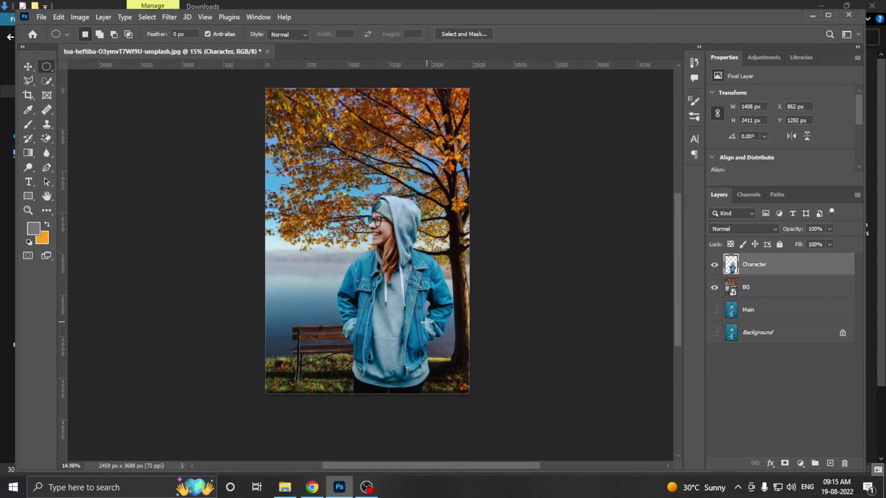
{"action": "scroll", "coordinate": [364, 282], "scroll_direction": "up", "scroll_amount": 1}
{"action": "scroll", "coordinate": [364, 282], "scroll_direction": "up", "scroll_amount": 1}
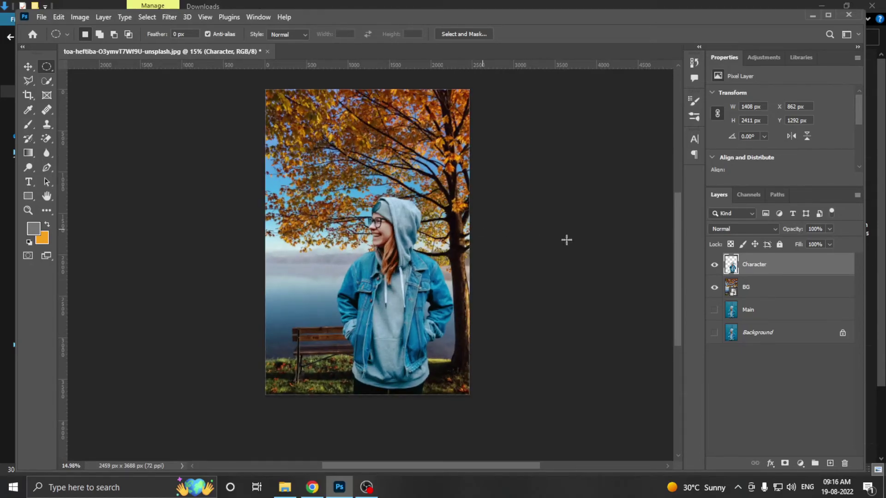
- Apply a Gaussian Blur of about 1.1 px to the BG layer
{"action": "left_click", "coordinate": [769, 292]}
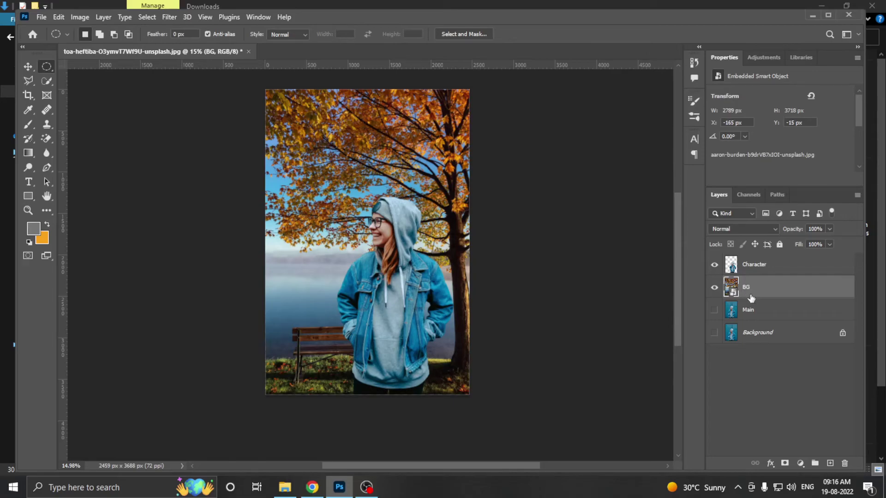
{"action": "left_click", "coordinate": [174, 16]}
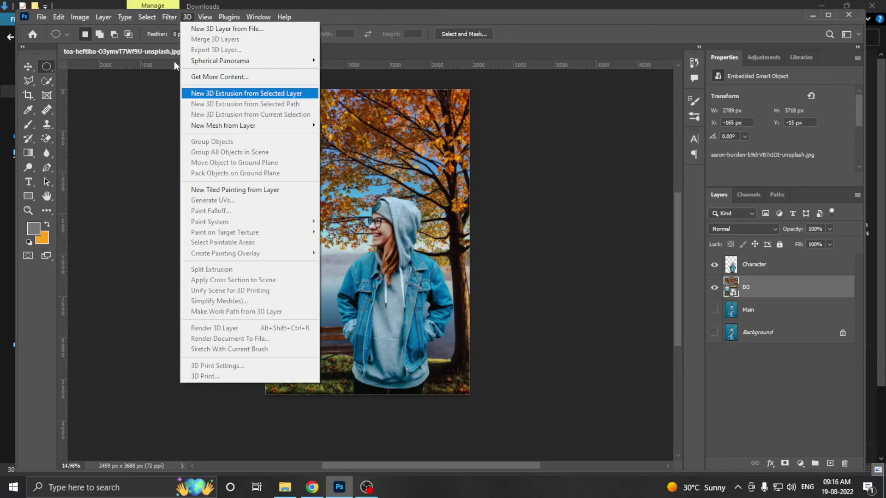
{"action": "mouse_move", "coordinate": [176, 159]}
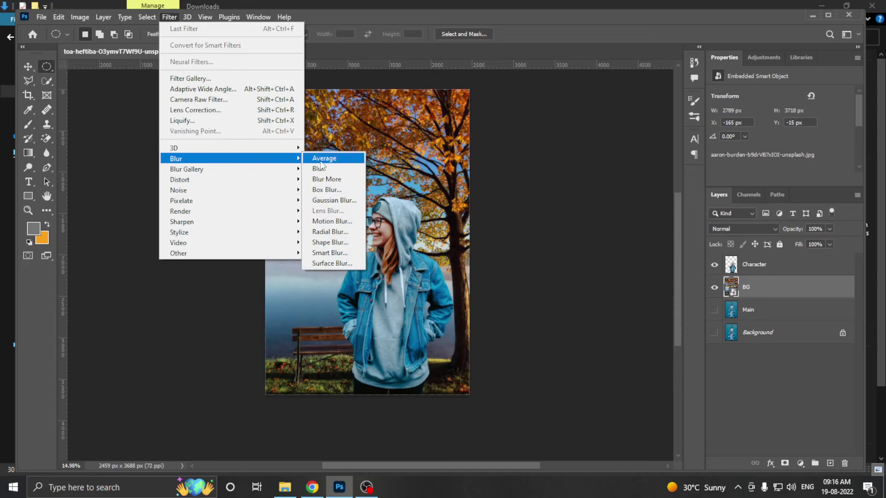
{"action": "left_click", "coordinate": [332, 201]}
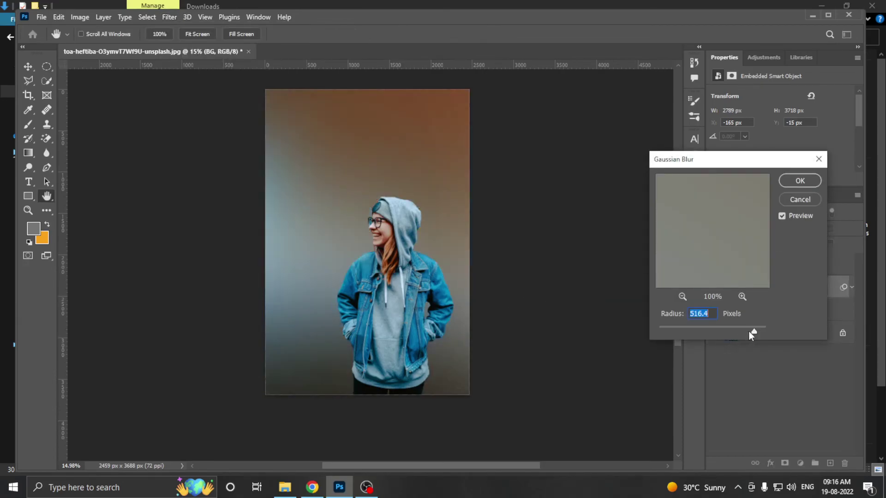
{"action": "left_click_drag", "start_coordinate": [753, 331], "coordinate": [674, 327]}
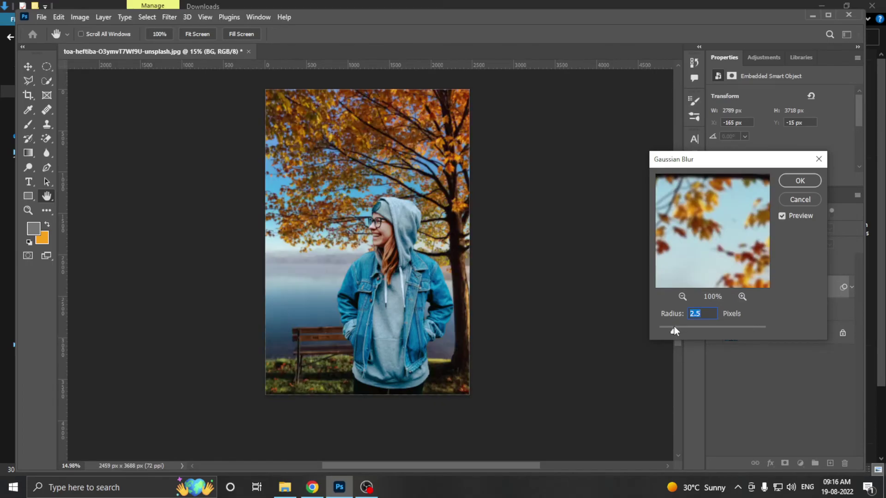
{"action": "left_click_drag", "start_coordinate": [668, 327], "coordinate": [662, 325]}
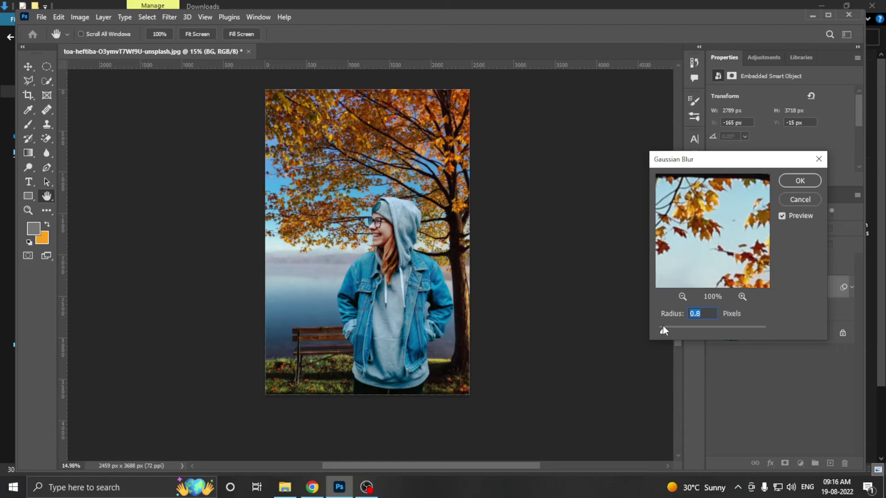
{"action": "left_click", "coordinate": [800, 180]}
- Turn the BG layer's Smart Filters visibility back on
{"action": "scroll", "coordinate": [464, 295], "scroll_direction": "down", "scroll_amount": 2}
{"action": "scroll", "coordinate": [464, 295], "scroll_direction": "up", "scroll_amount": 1}
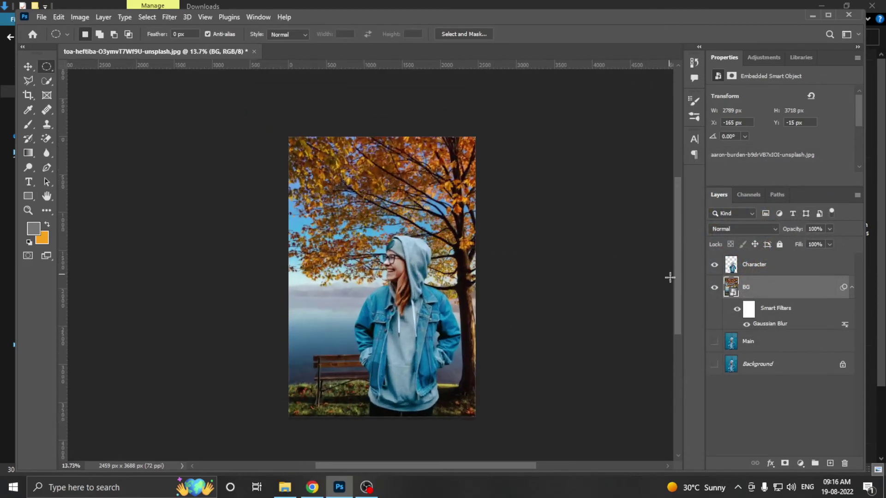
{"action": "left_click", "coordinate": [735, 311]}
{"action": "scroll", "coordinate": [396, 300], "scroll_direction": "down", "scroll_amount": 1}
{"action": "scroll", "coordinate": [407, 321], "scroll_direction": "up", "scroll_amount": 1}
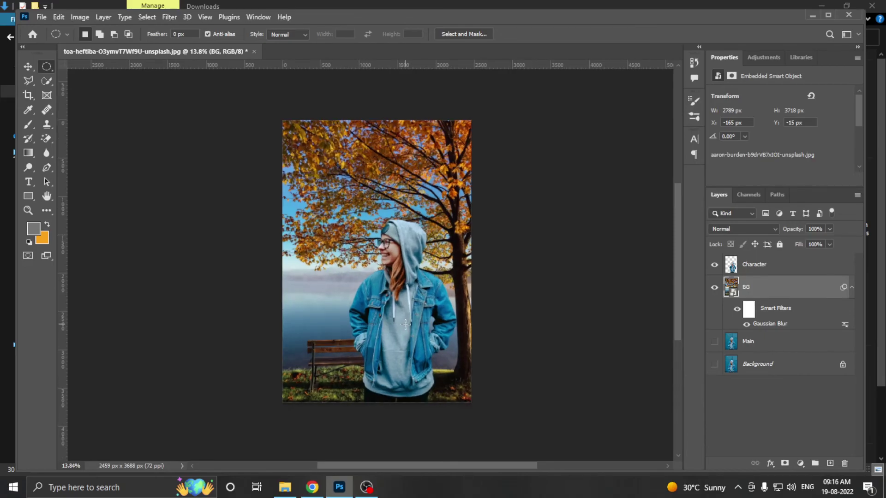
{"action": "scroll", "coordinate": [405, 324], "scroll_direction": "up", "scroll_amount": 2}
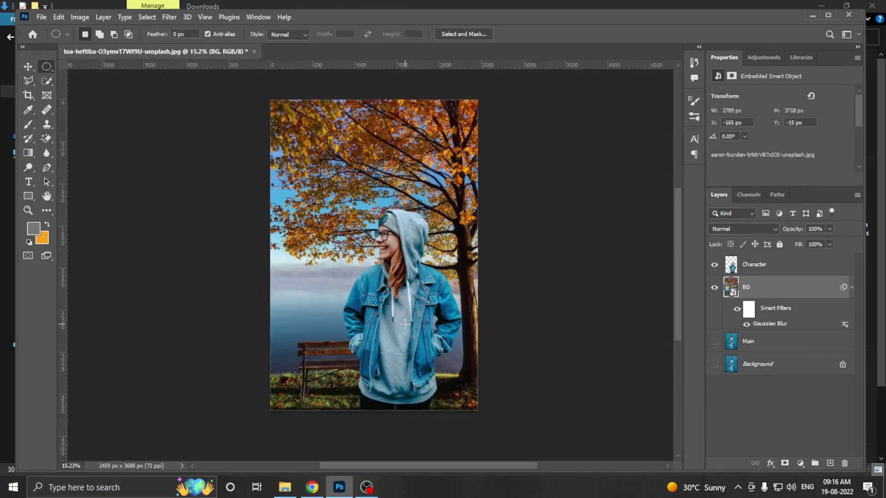
- Try a strong midtone Color Balance (-96, -38, -57) on the Character layer
{"action": "left_click", "coordinate": [784, 267]}
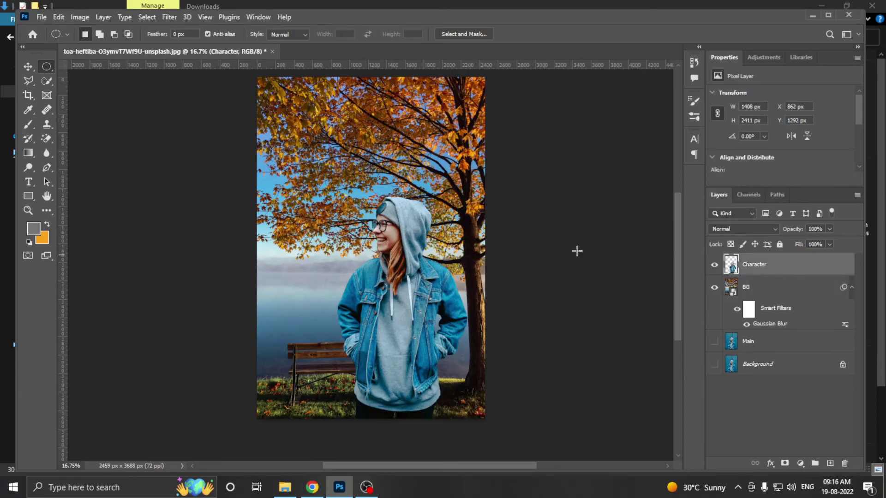
{"action": "left_click", "coordinate": [79, 17]}
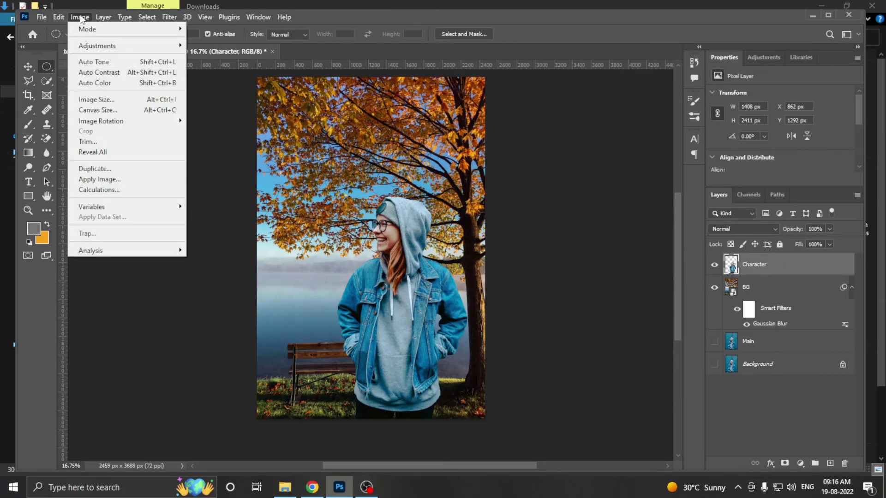
{"action": "mouse_move", "coordinate": [97, 45]}
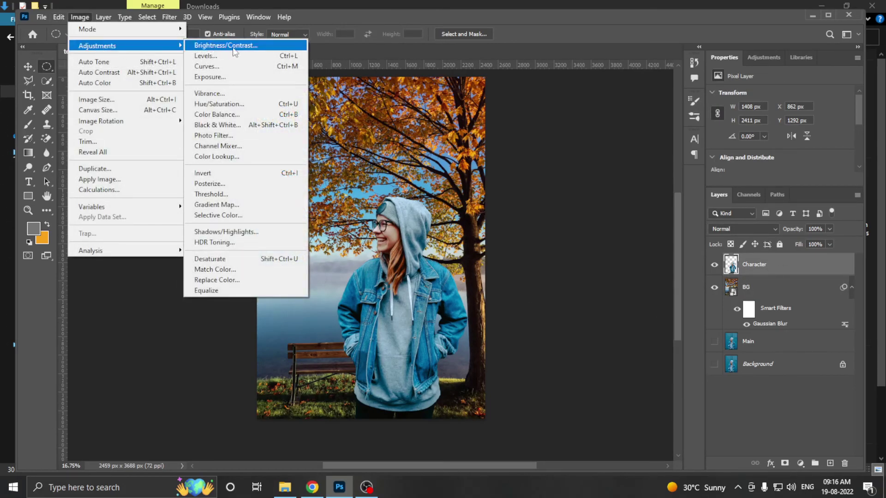
{"action": "left_click", "coordinate": [224, 115]}
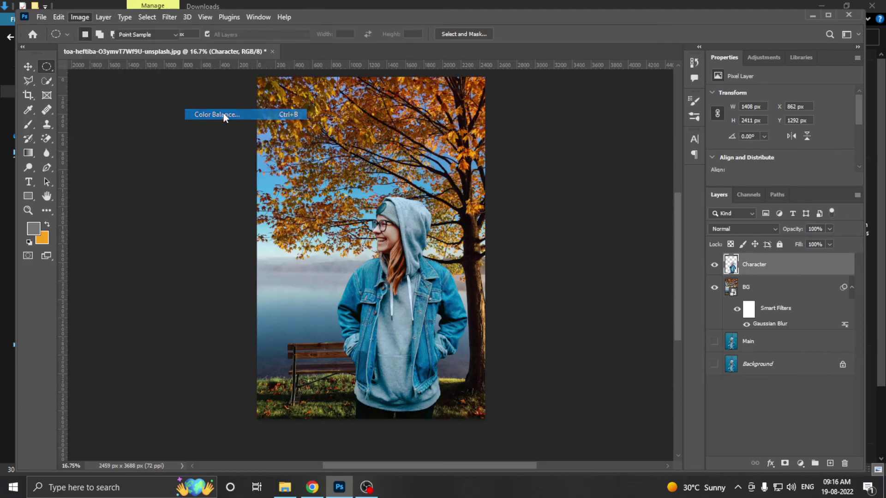
{"action": "left_click_drag", "start_coordinate": [600, 239], "coordinate": [653, 172]}
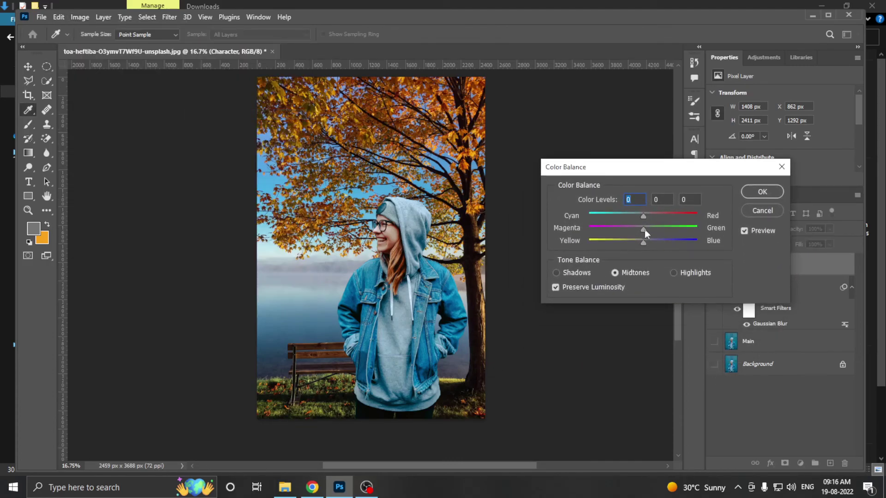
{"action": "mouse_move", "coordinate": [643, 228]}
{"action": "left_mouse_down"}
{"action": "mouse_move", "coordinate": [686, 228]}
{"action": "mouse_move", "coordinate": [622, 228]}
{"action": "mouse_move", "coordinate": [693, 228]}
{"action": "mouse_move", "coordinate": [624, 230]}
{"action": "mouse_move", "coordinate": [607, 220]}
{"action": "mouse_move", "coordinate": [628, 215]}
{"action": "mouse_move", "coordinate": [595, 216]}
{"action": "left_mouse_up"}
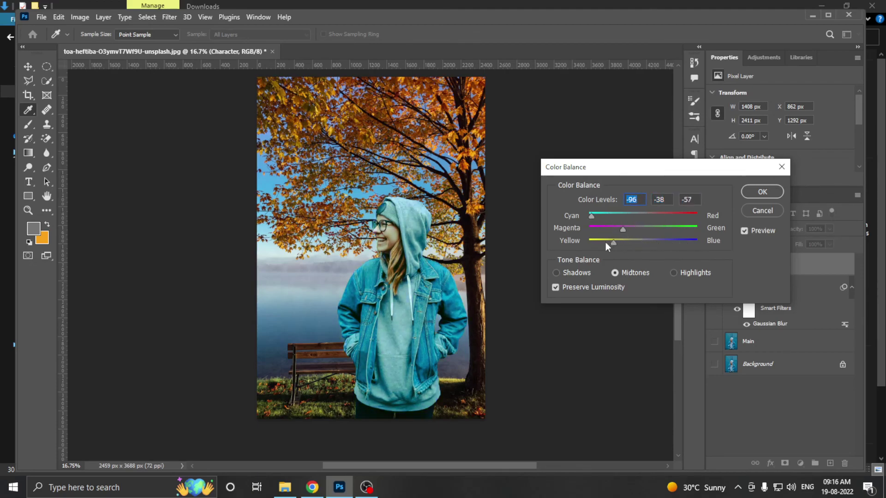
{"action": "left_click", "coordinate": [762, 192]}
{"action": "key", "text": "m"}
{"action": "scroll", "coordinate": [482, 291], "scroll_direction": "down", "scroll_amount": 1}
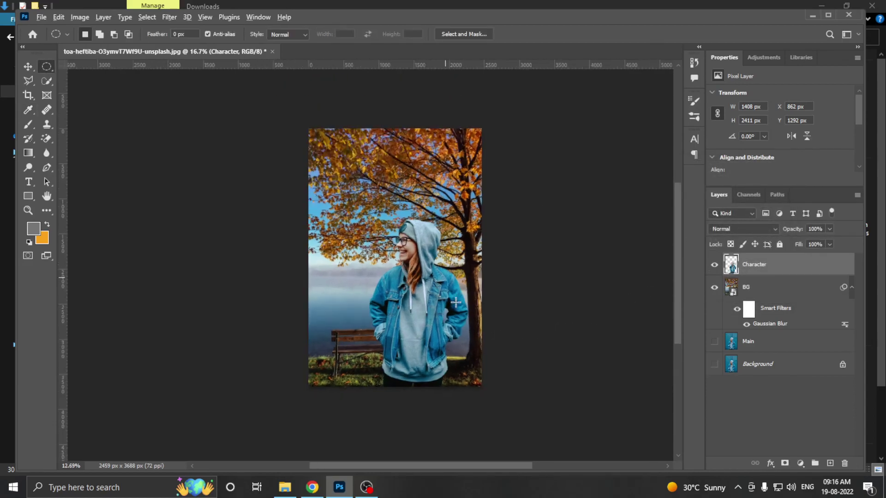
{"action": "scroll", "coordinate": [461, 299], "scroll_direction": "up", "scroll_amount": 1}
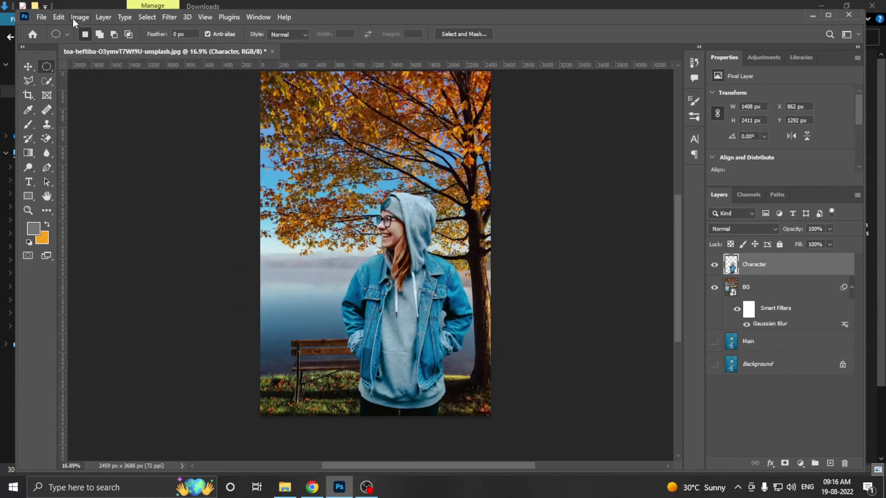
- Adjust the Character layer's brightness, around -51, to match the autumn background lighting
{"action": "left_click", "coordinate": [77, 14]}
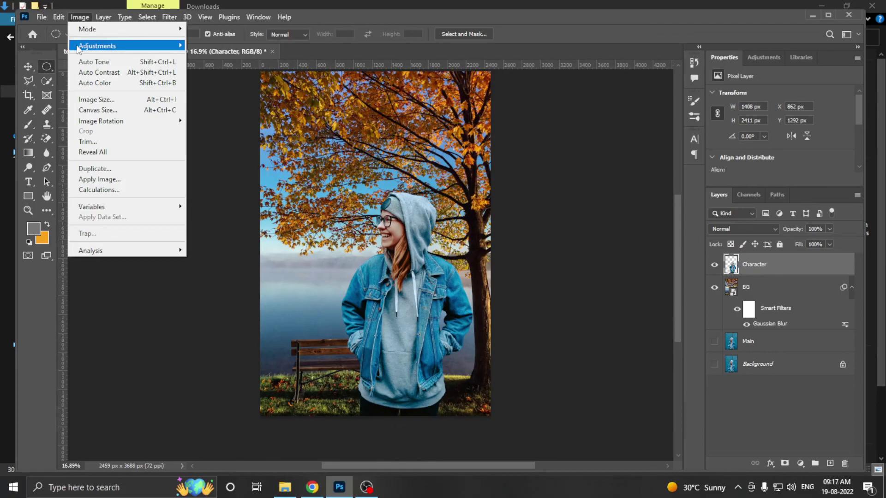
{"action": "mouse_move", "coordinate": [97, 45]}
{"action": "left_click", "coordinate": [239, 45]}
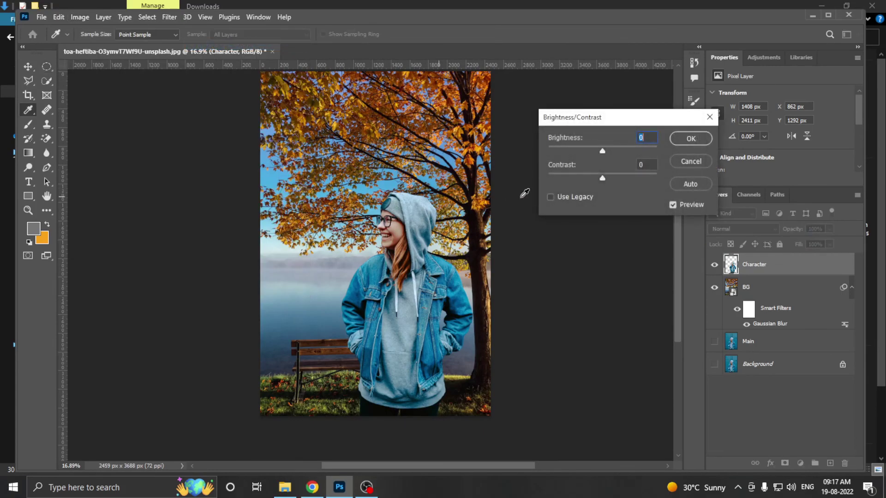
{"action": "left_click_drag", "start_coordinate": [605, 151], "coordinate": [605, 152]}
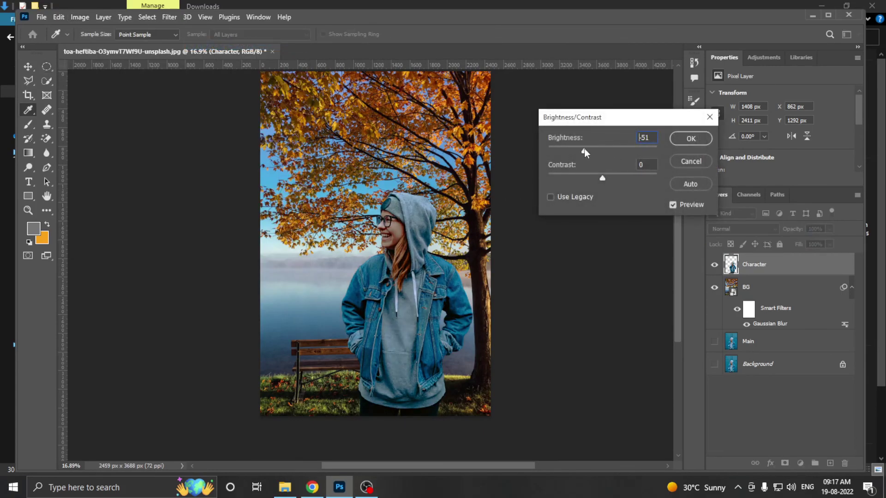
{"action": "left_click", "coordinate": [690, 161]}
{"action": "key", "text": "m"}
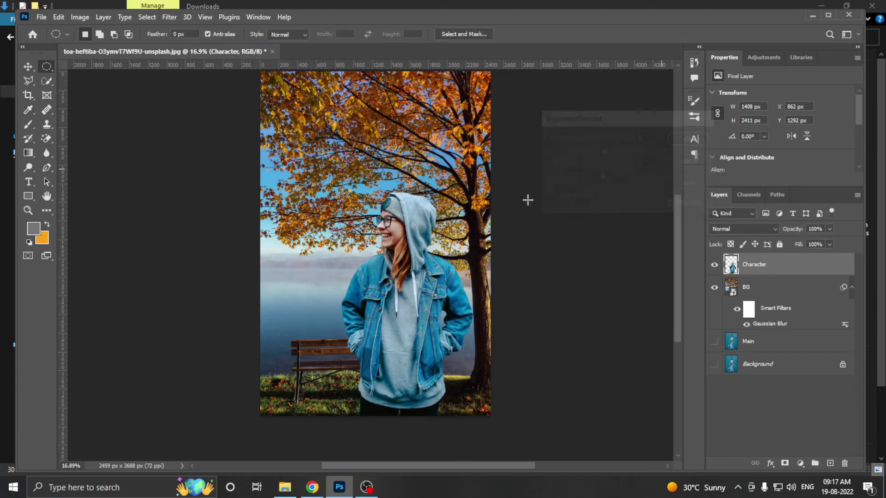
{"action": "key", "text": "ctrl+minus"}
{"action": "key", "text": "ctrl+plus"}
{"action": "scroll", "coordinate": [431, 275], "scroll_direction": "up", "scroll_amount": 3}
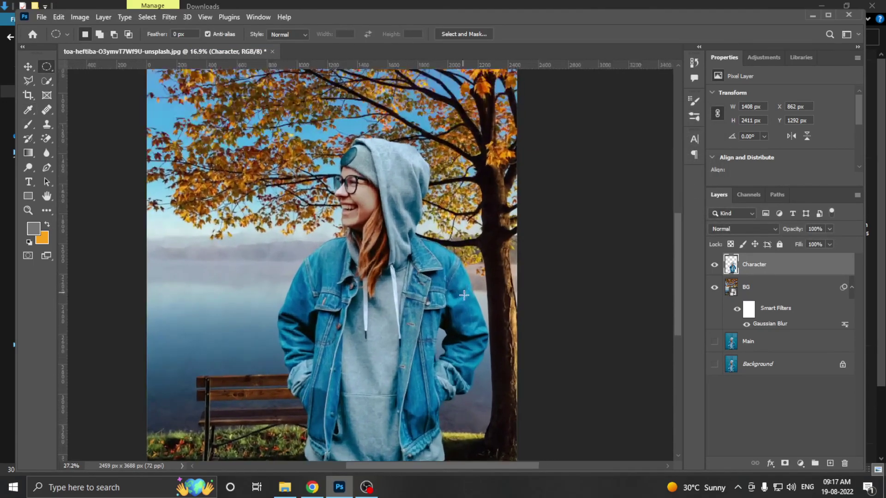
{"action": "scroll", "coordinate": [340, 295], "scroll_direction": "down", "scroll_amount": 5}
{"action": "scroll", "coordinate": [340, 295], "scroll_direction": "up", "scroll_amount": 1}
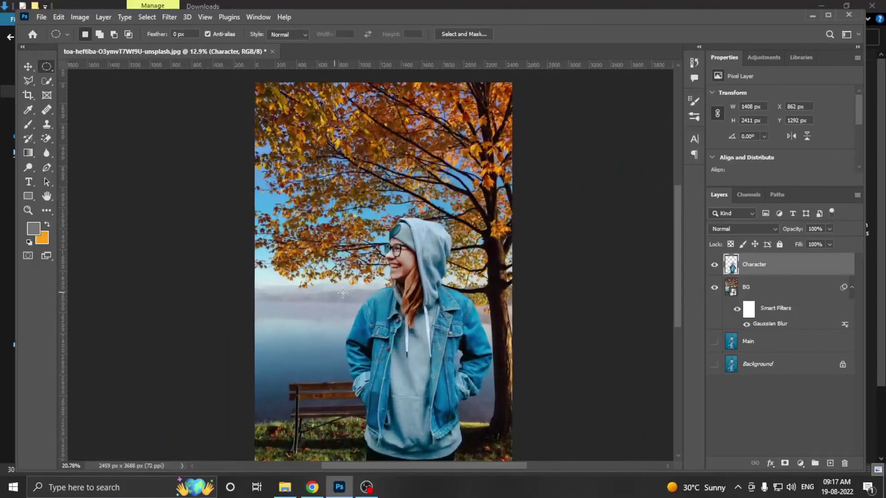
{"action": "scroll", "coordinate": [379, 289], "scroll_direction": "down", "scroll_amount": 2}
{"action": "scroll", "coordinate": [379, 290], "scroll_direction": "up", "scroll_amount": 1}
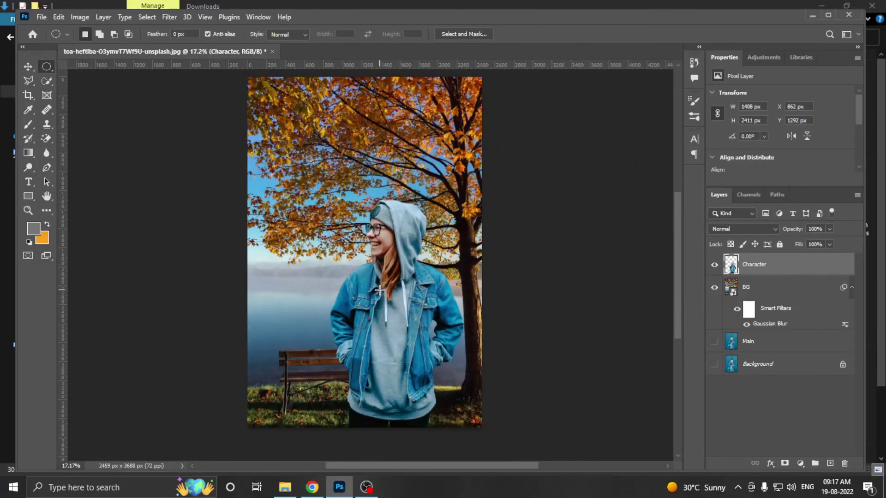